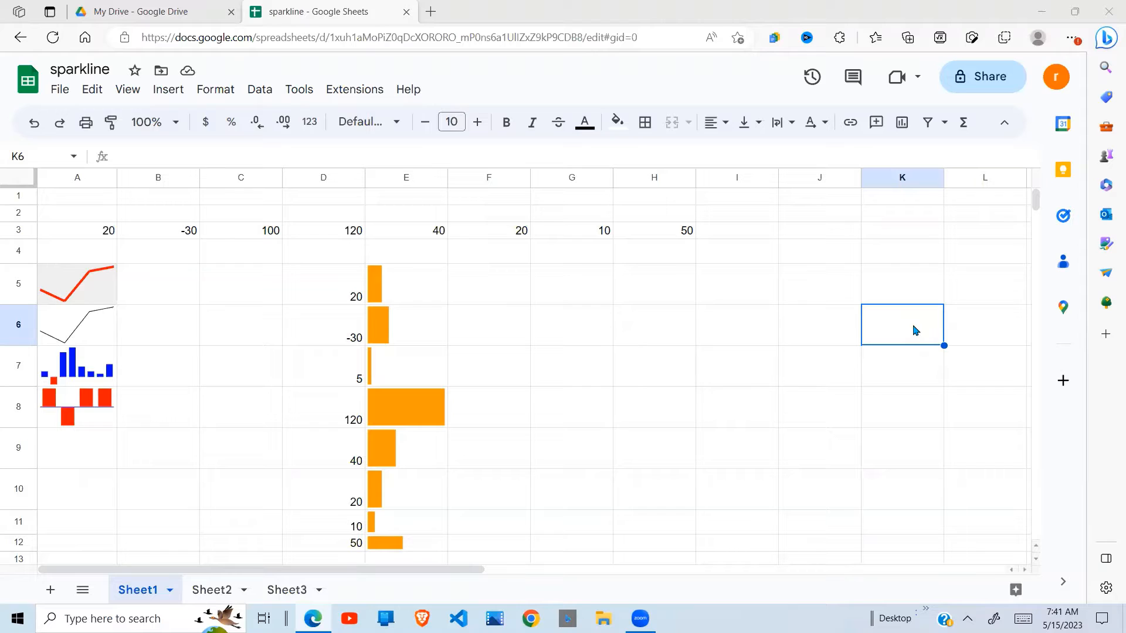
click(147, 237)
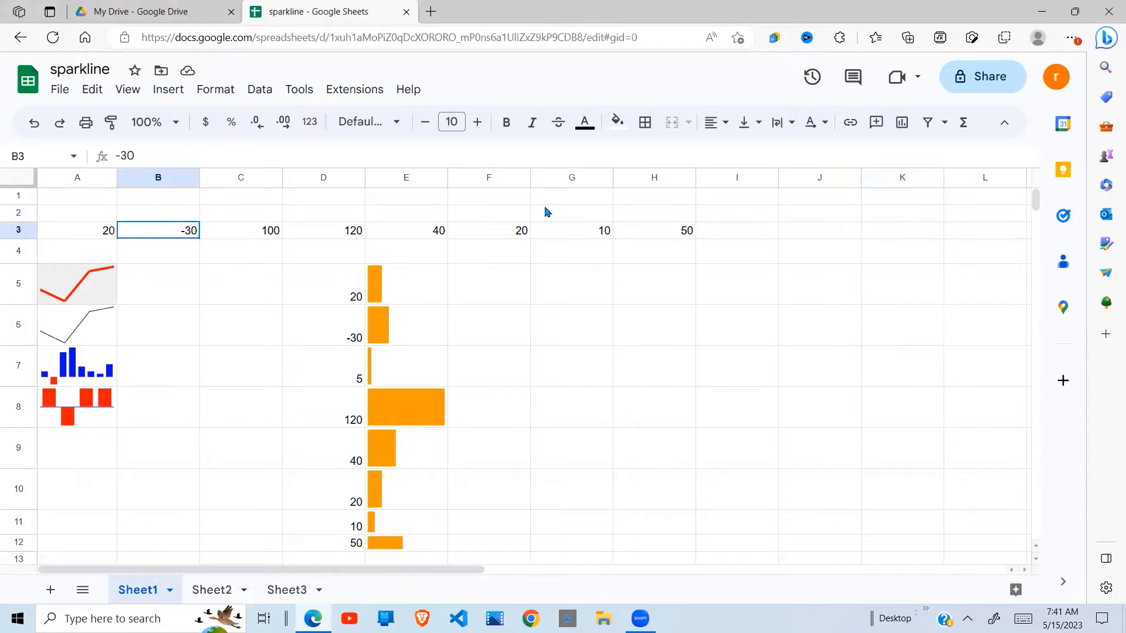
drag(148, 236, 547, 212)
click(207, 302)
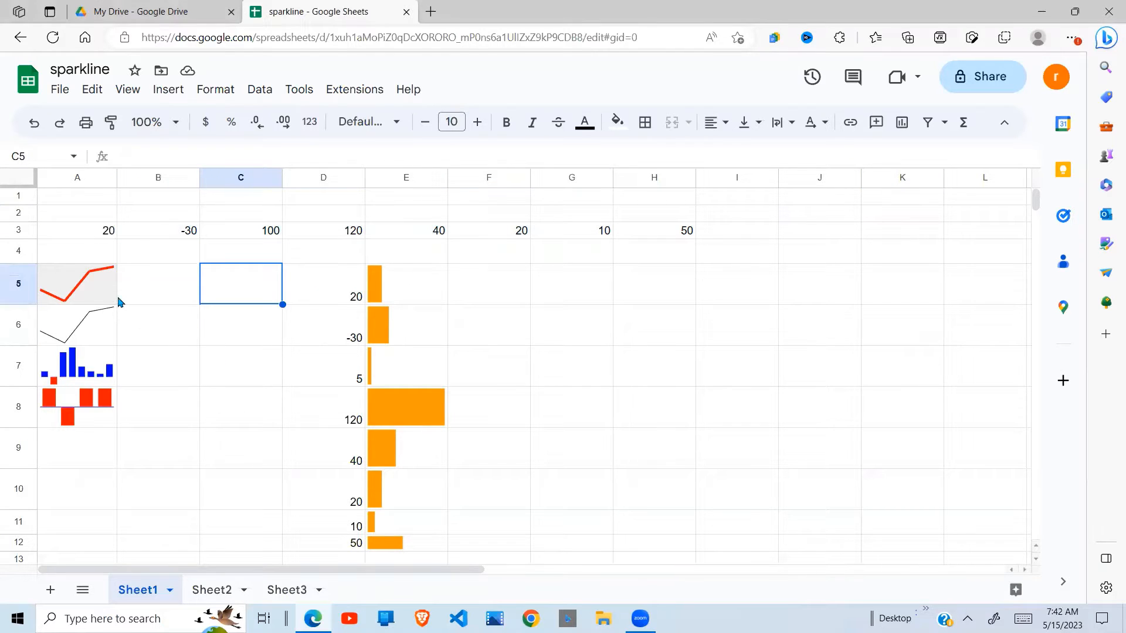
drag(76, 283, 159, 449)
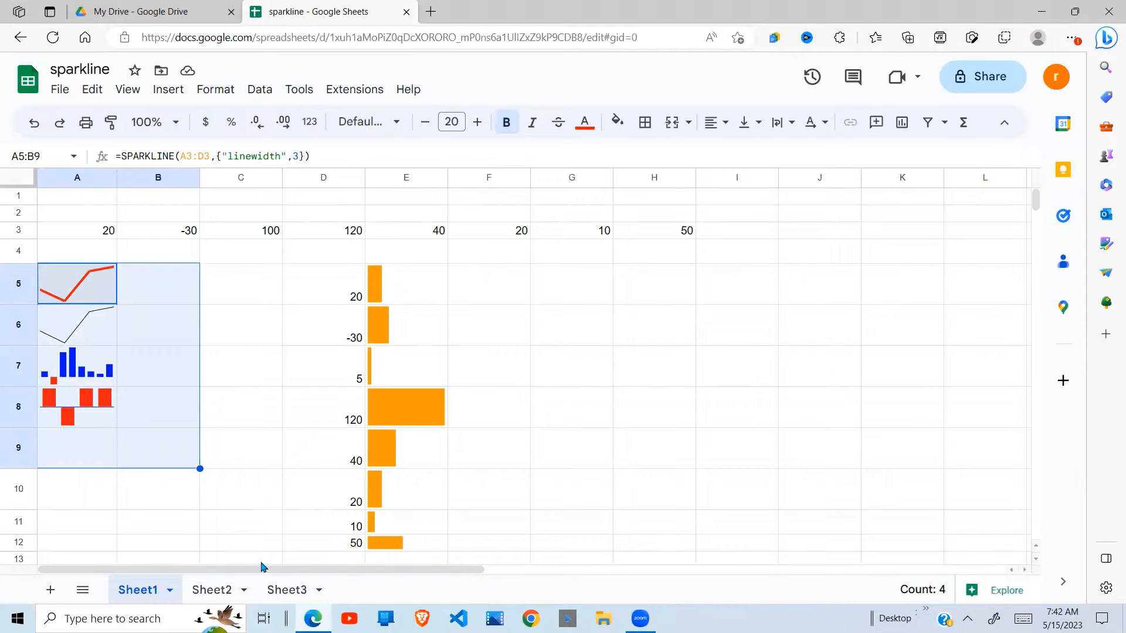
- On Sheet2, enter a SPARKLINE formula in C5 using the absolute data range $A$1:$H$1
click(212, 590)
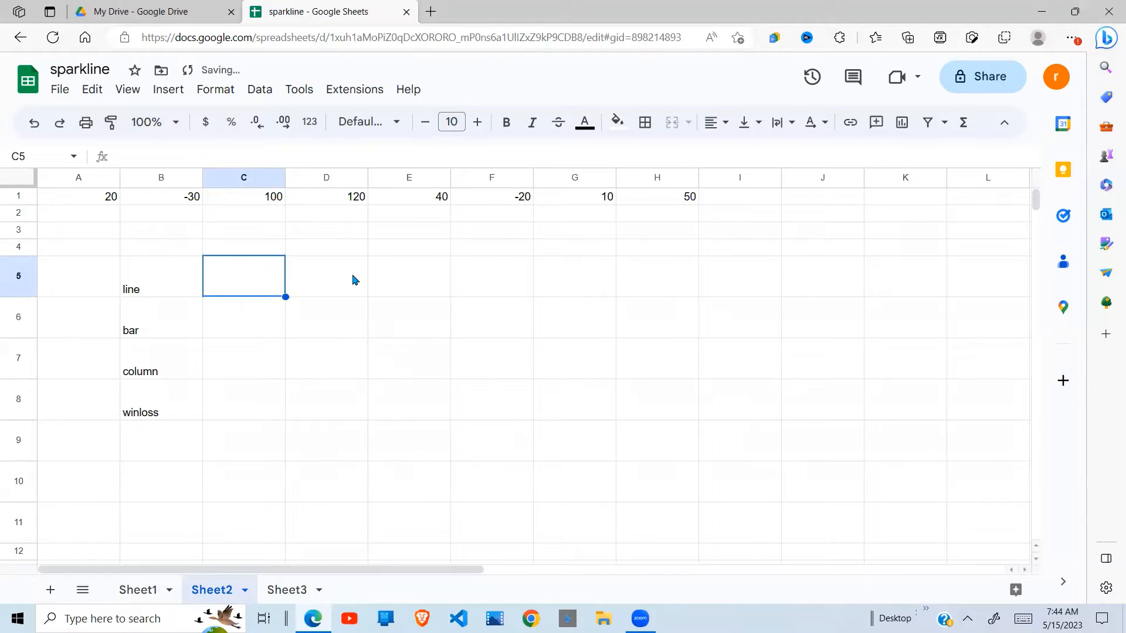
click(351, 279)
click(264, 290)
text(=sparkl)
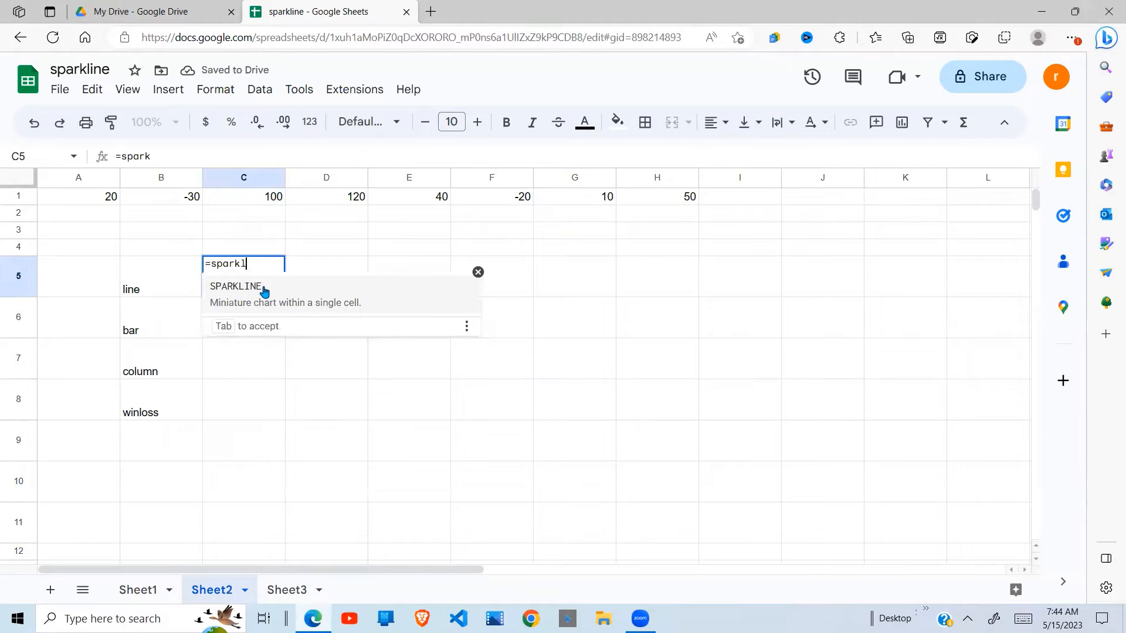
text(ine()
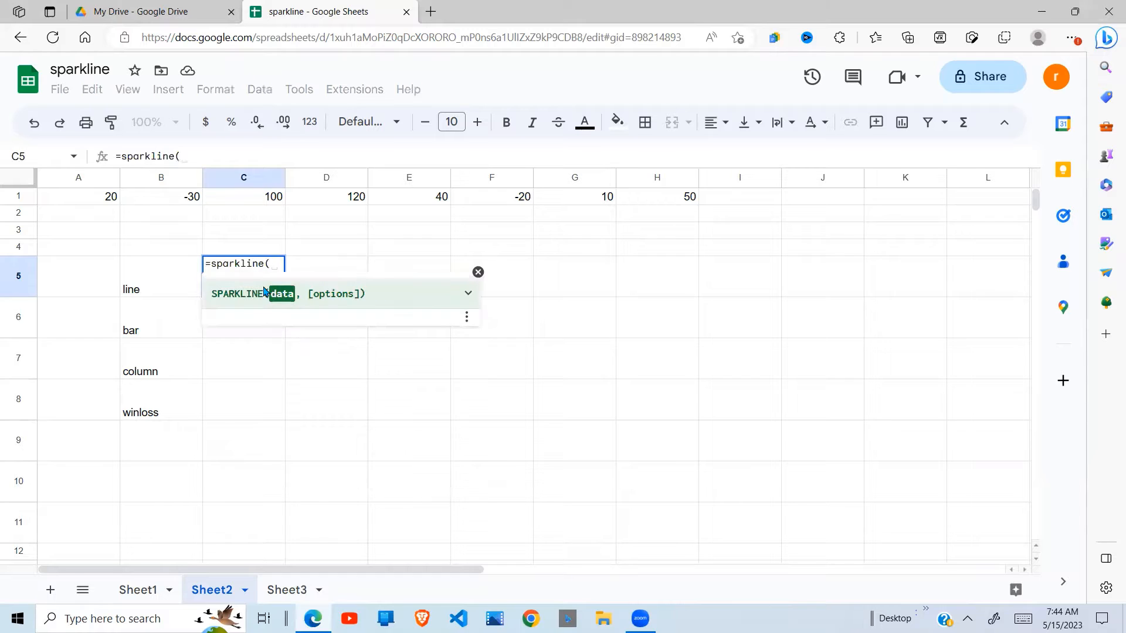
drag(112, 198, 643, 204)
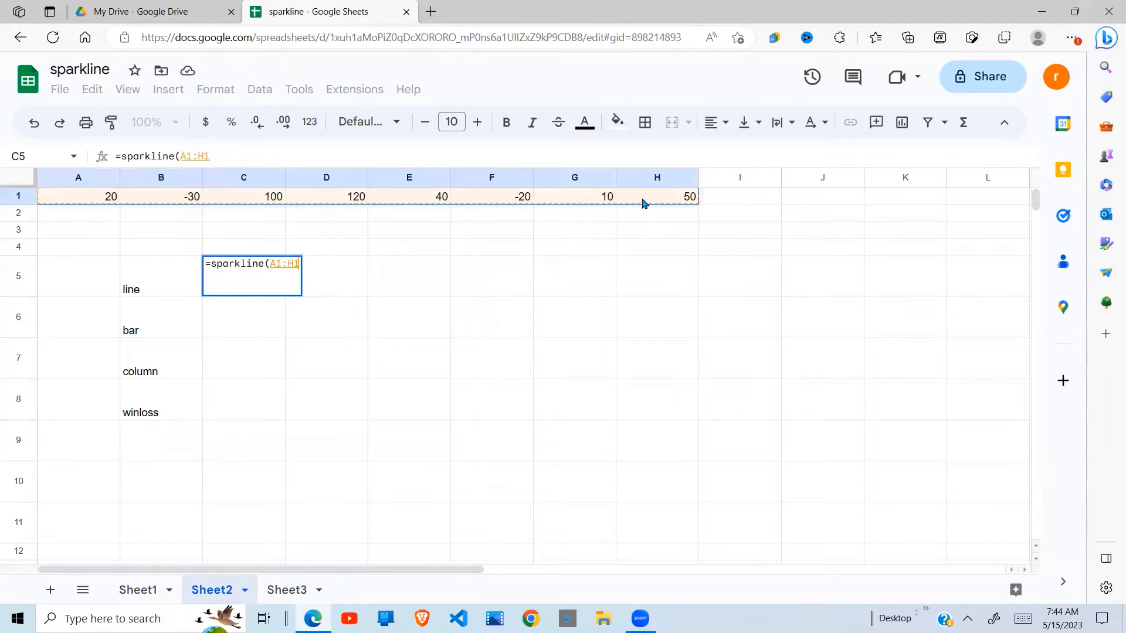
key(F4)
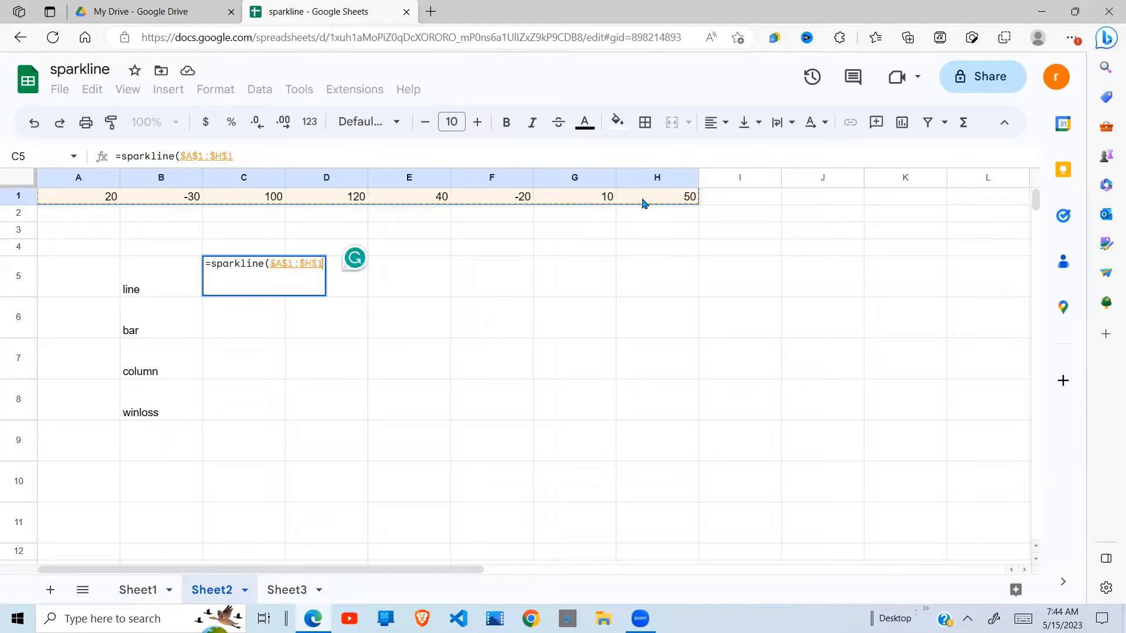
text(,)
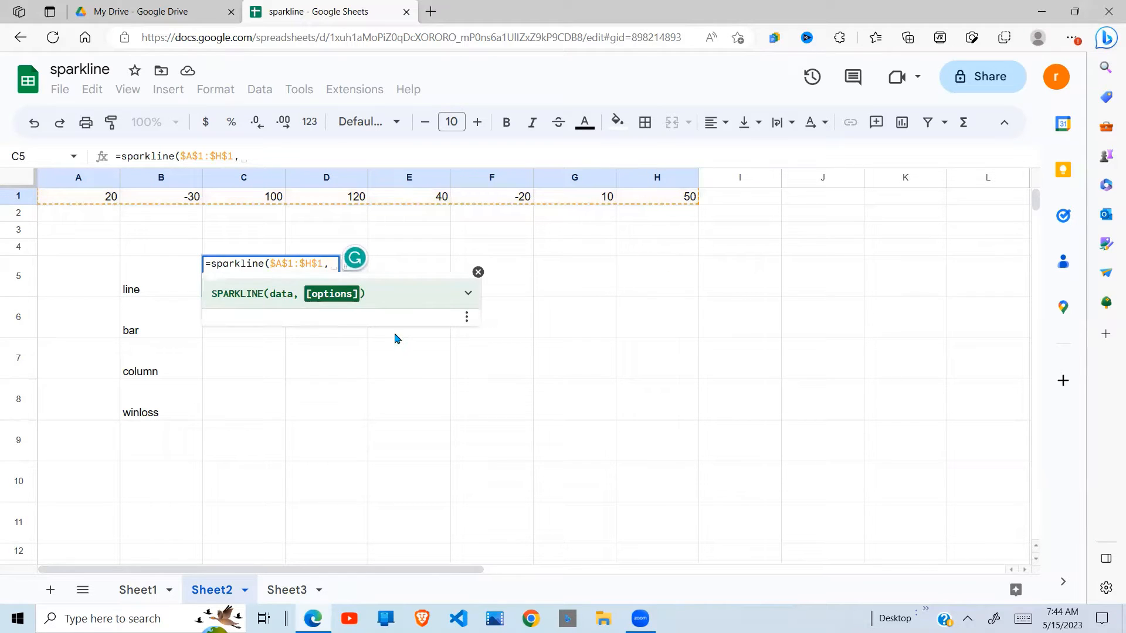
key(BackSpace)
text())
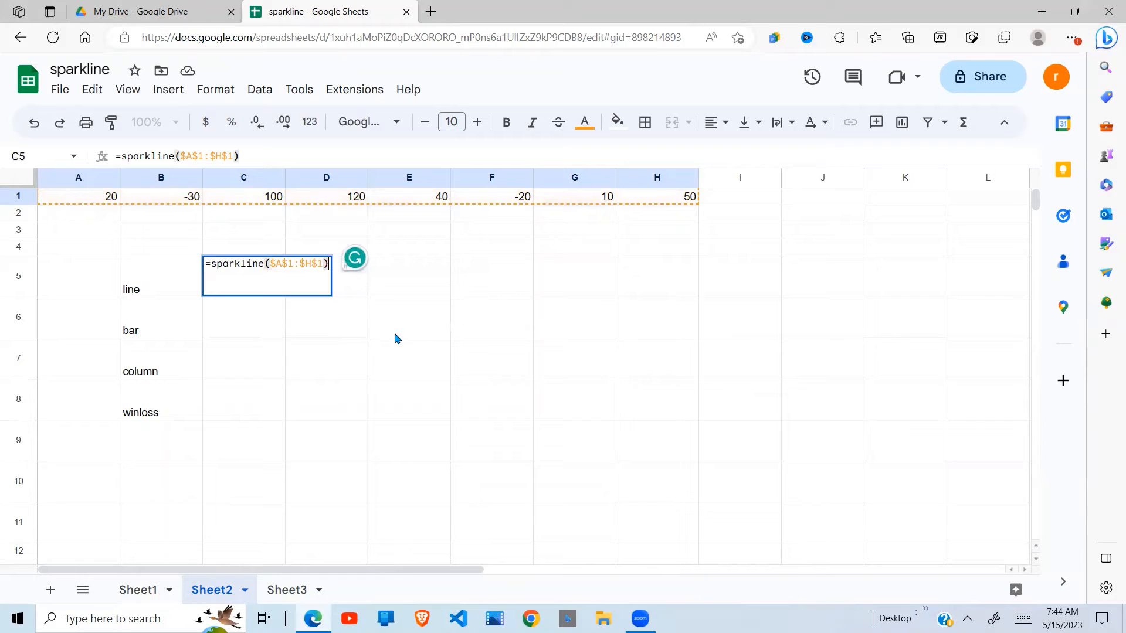
key(Return)
- Add the options {"charttype","line"} to the sparkline formula in C5
click(264, 284)
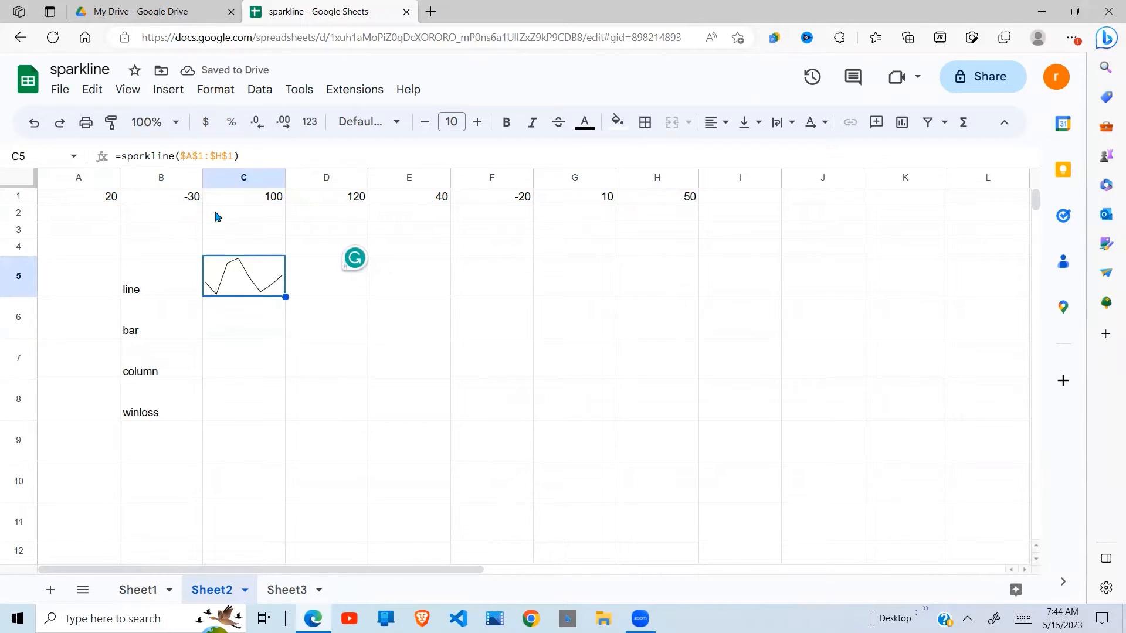
click(234, 160)
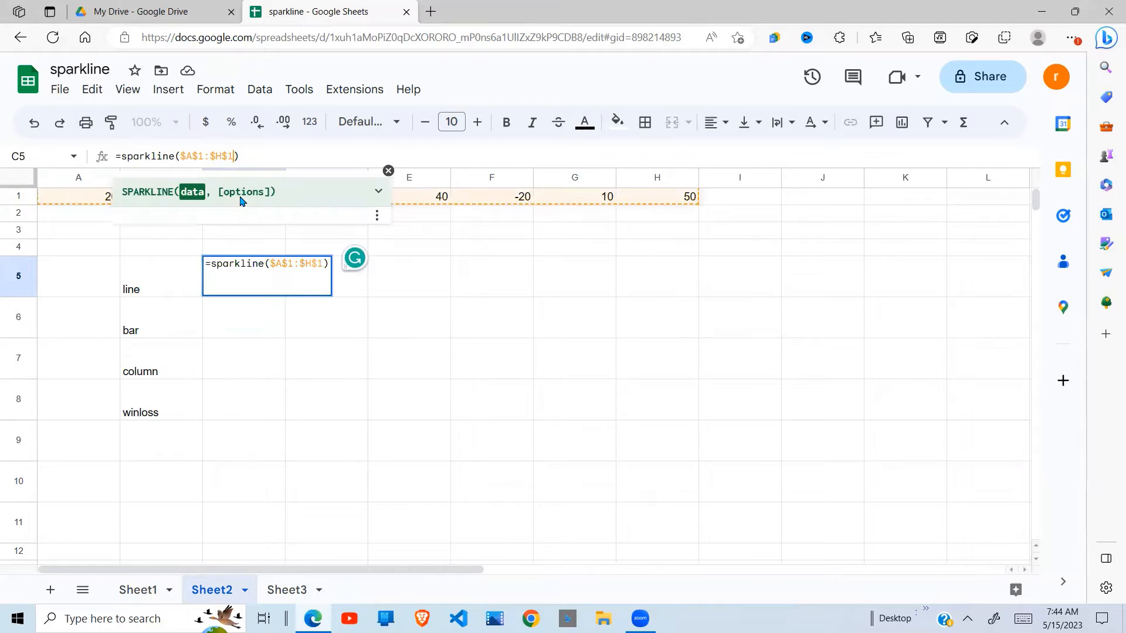
text({})
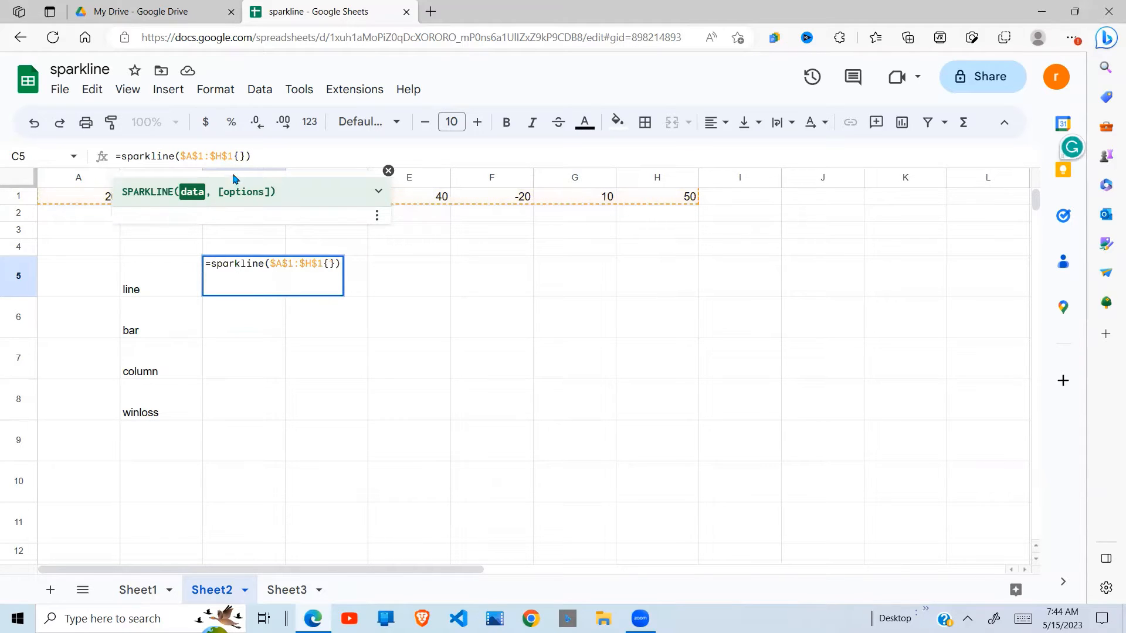
click(232, 156)
text(,)
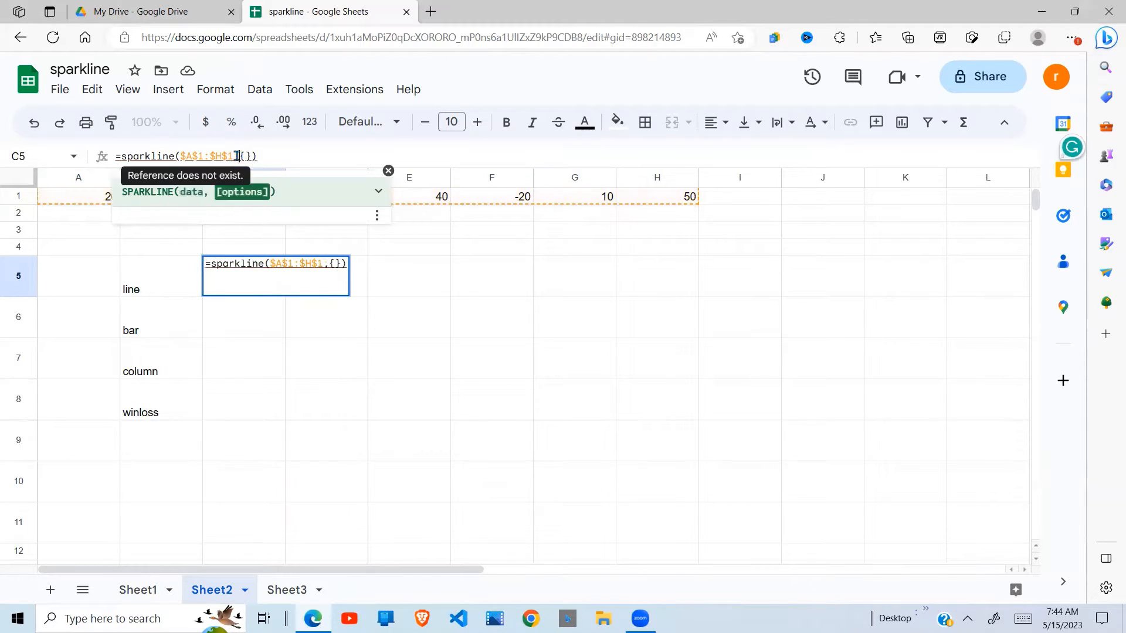
click(247, 157)
text("ch)
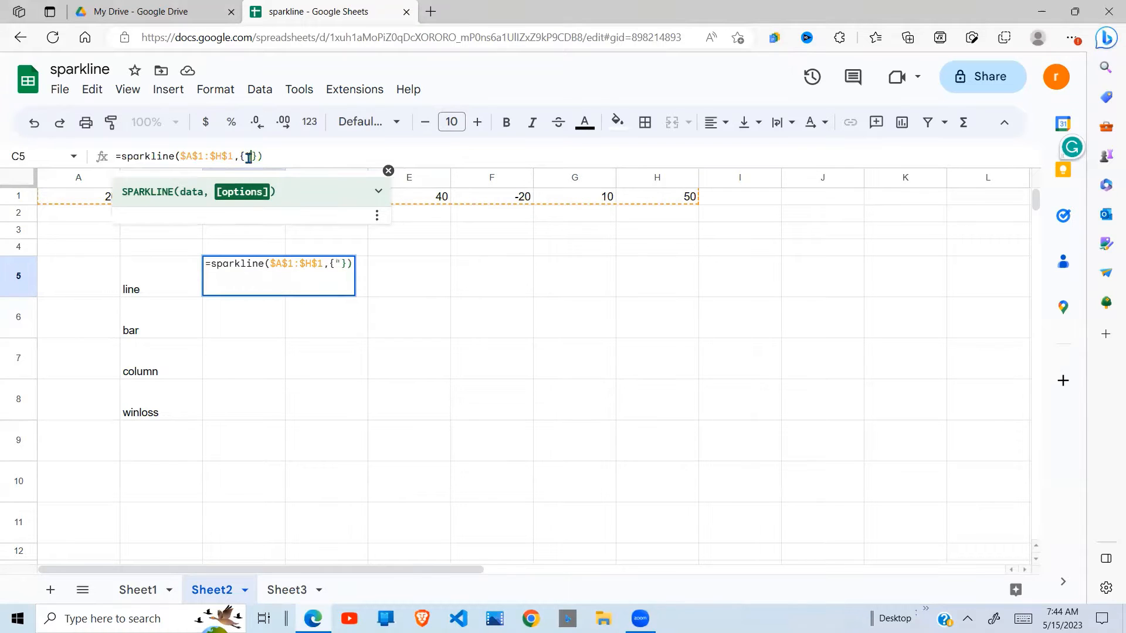
text(arttype)
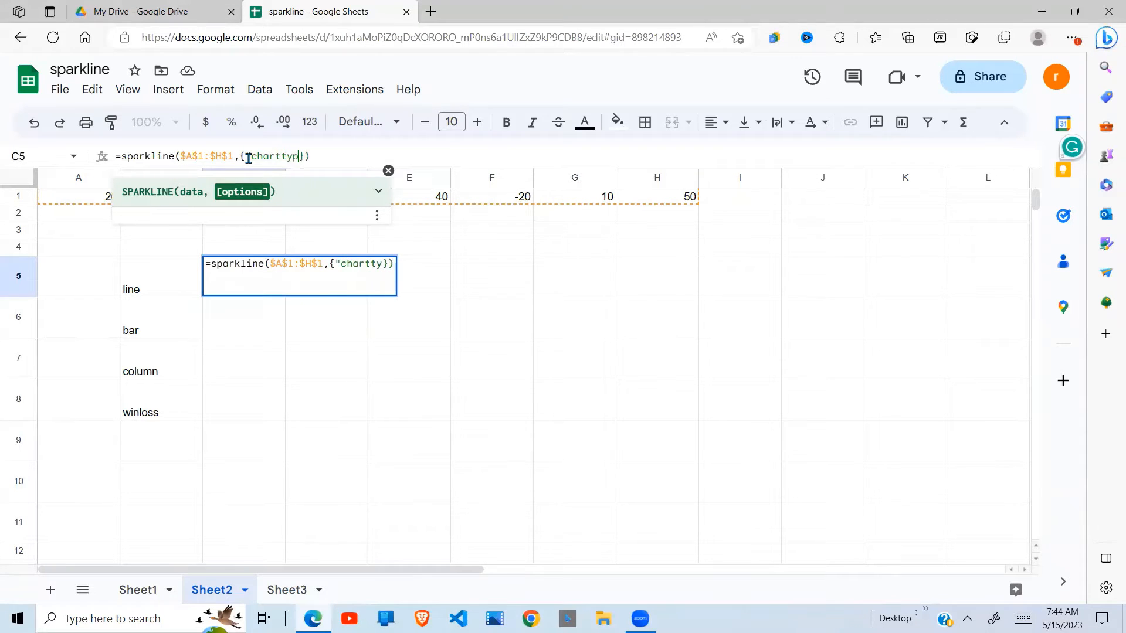
text(")
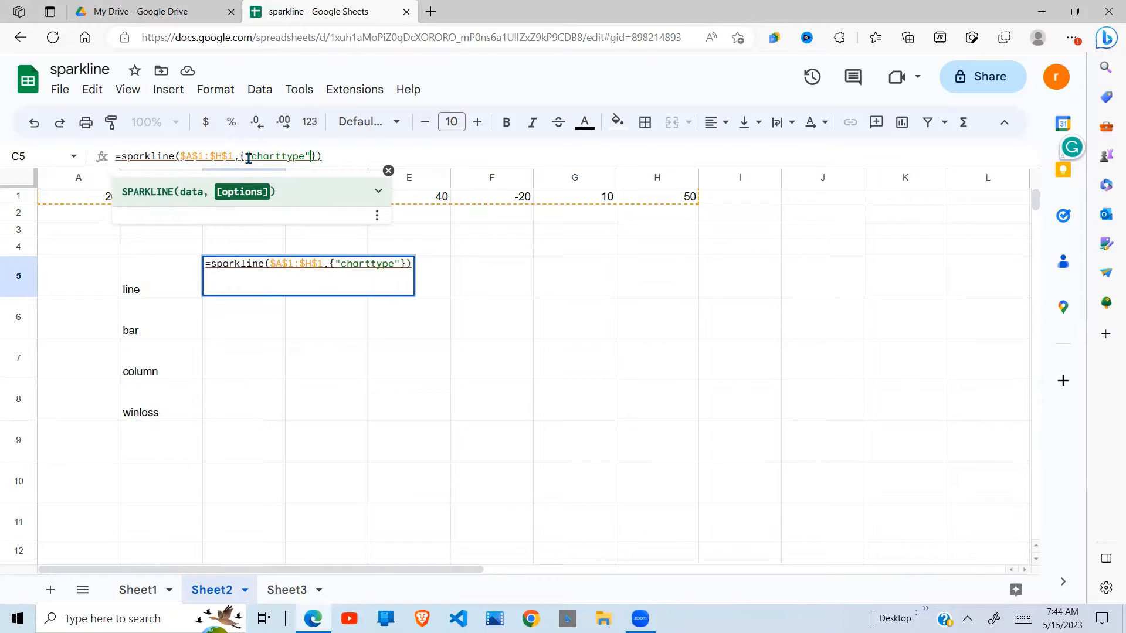
text(,)
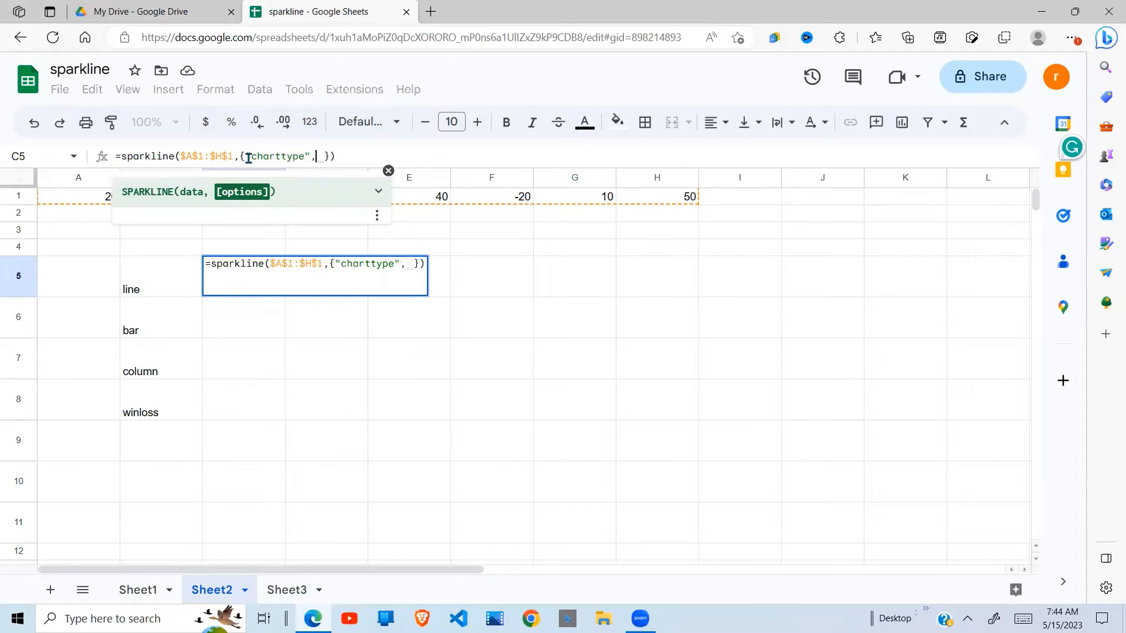
key(BackSpace)
text("line)
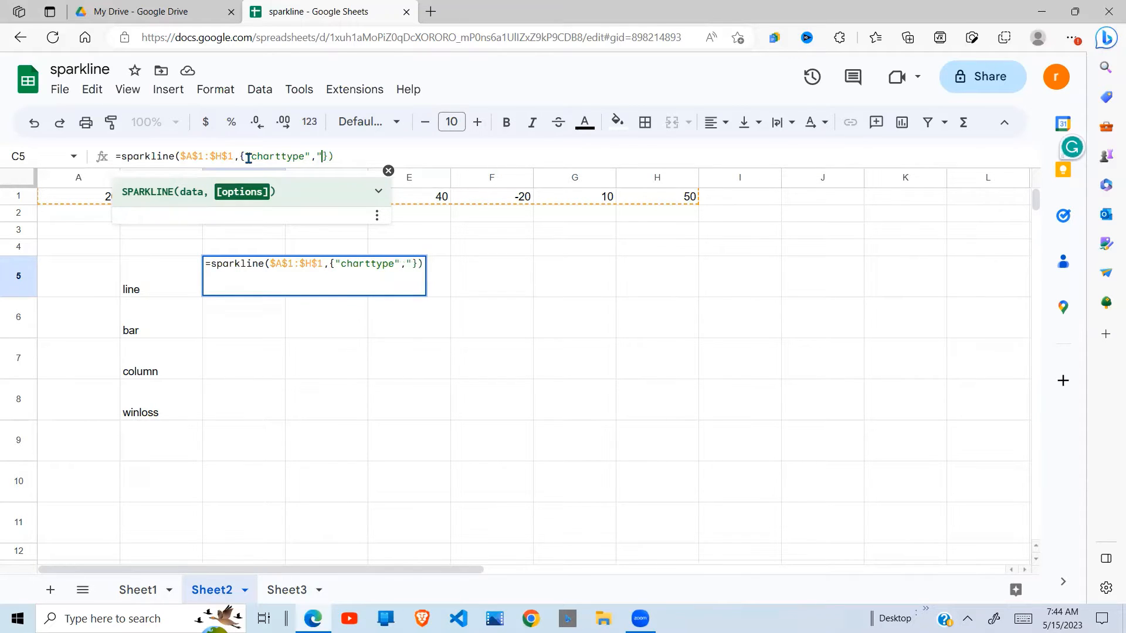
text(")
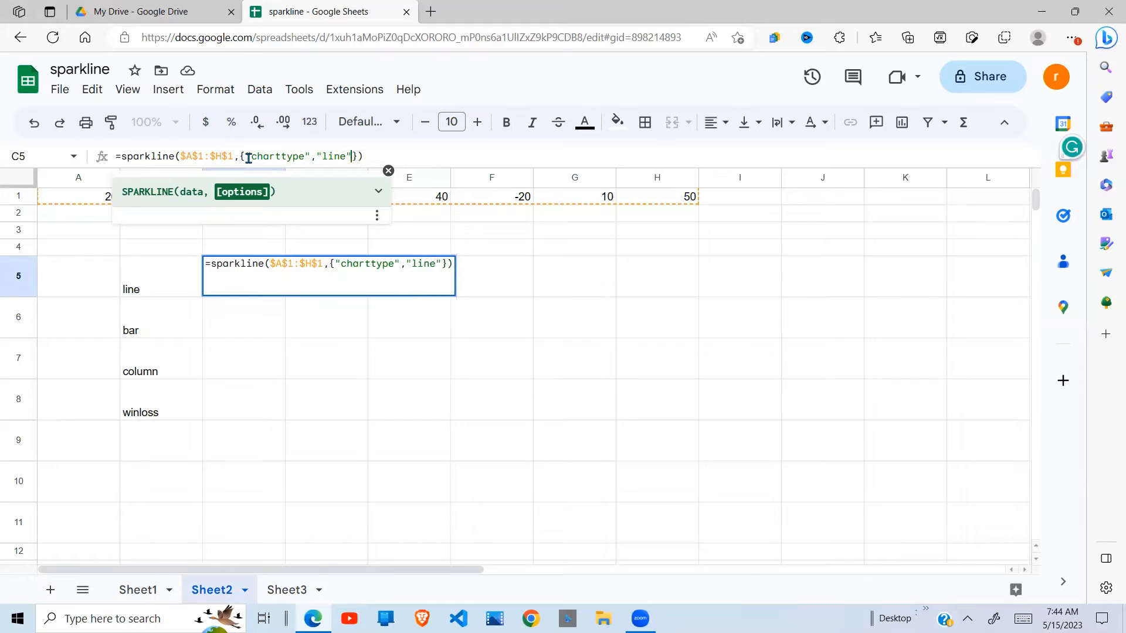
key(Return)
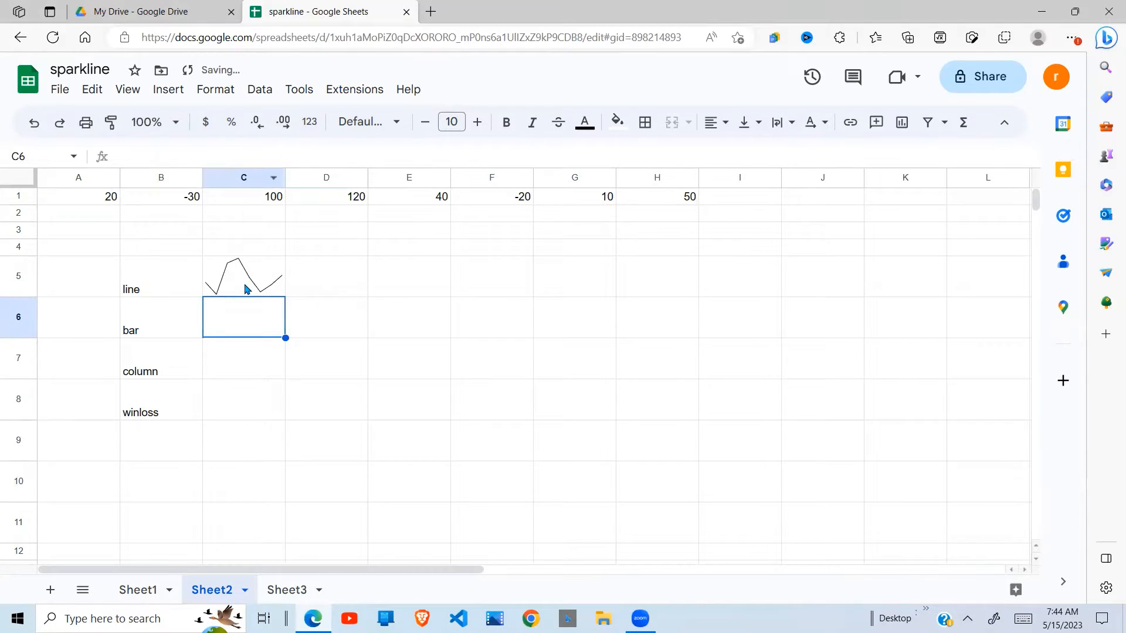
- Copy the line sparkline from C5 down to C6 and change the copy's chart type to "bar"
click(279, 295)
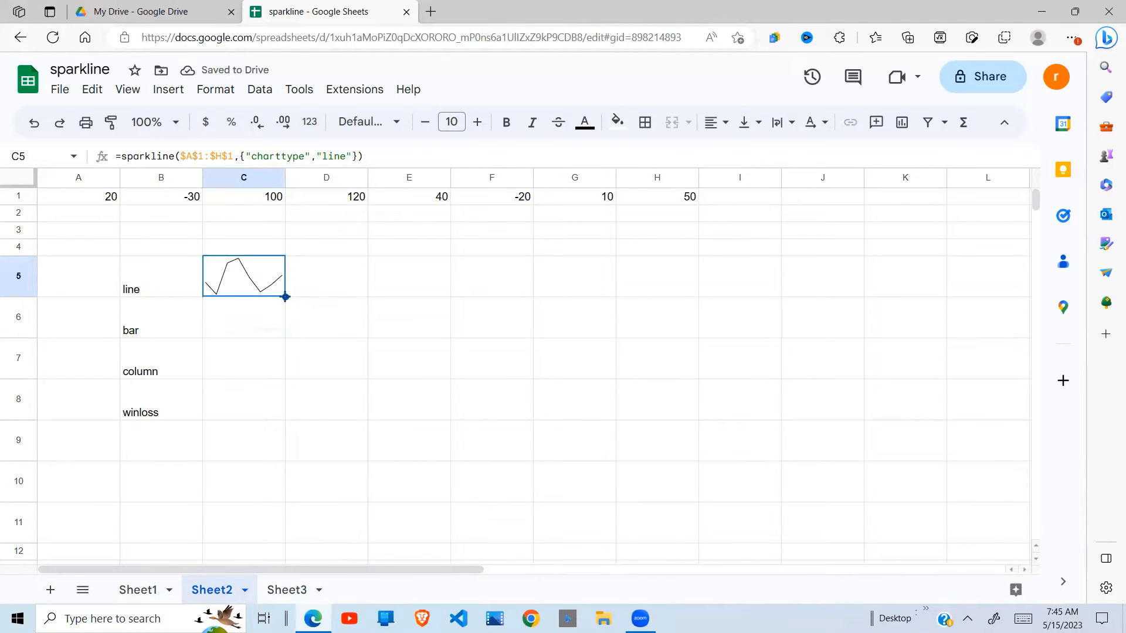
drag(285, 296, 289, 332)
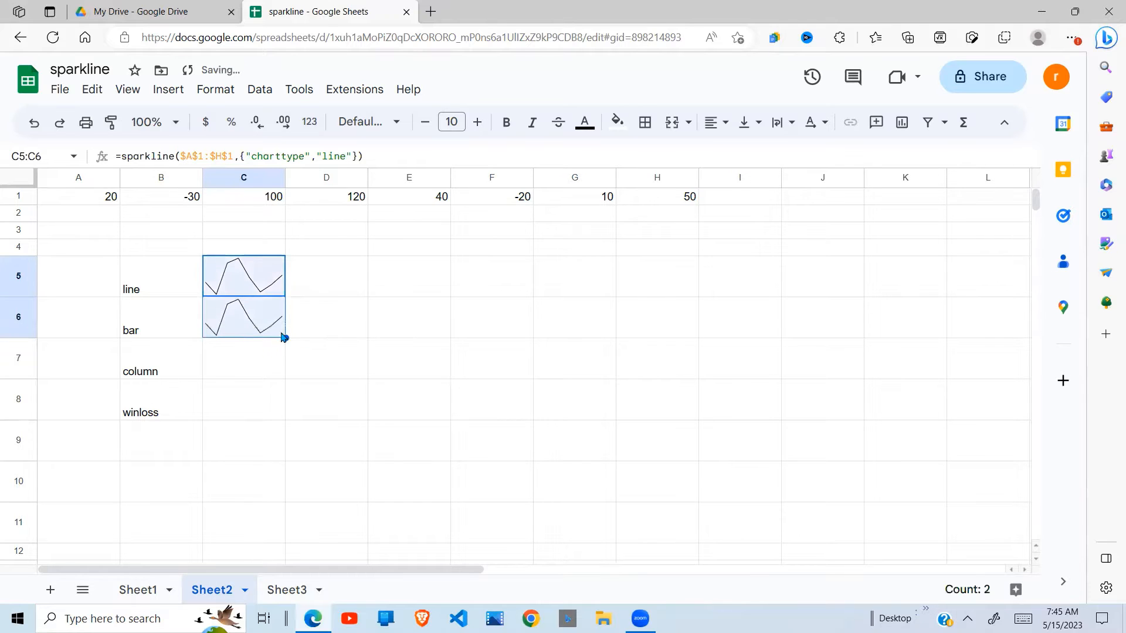
click(262, 319)
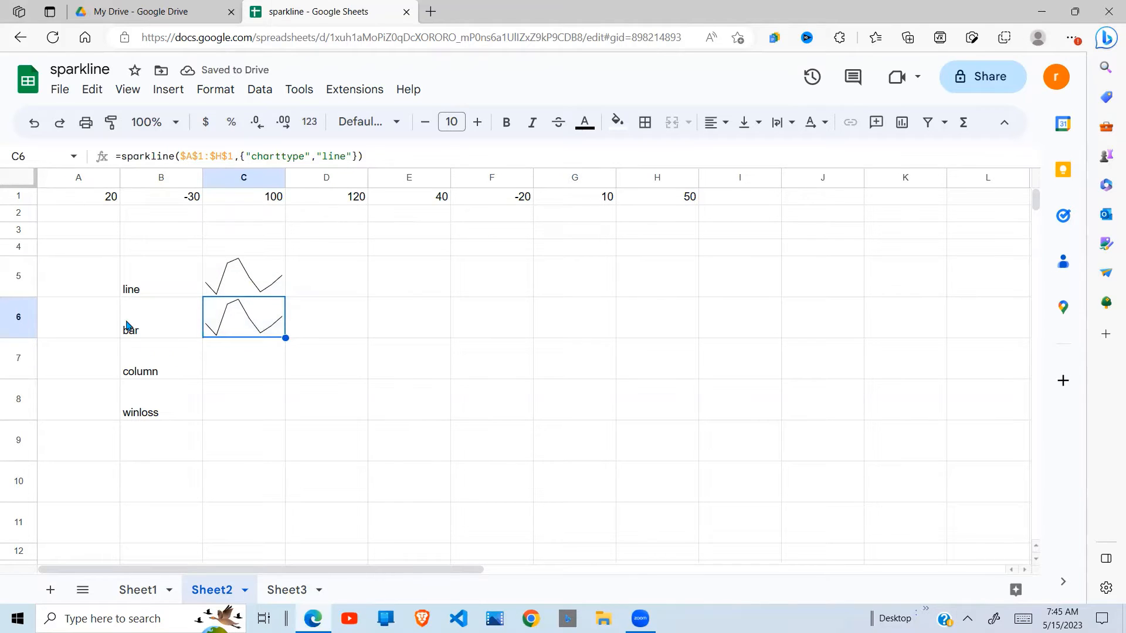
click(342, 158)
key(BackSpace)
key(BackSpace)
key(BackSpace)
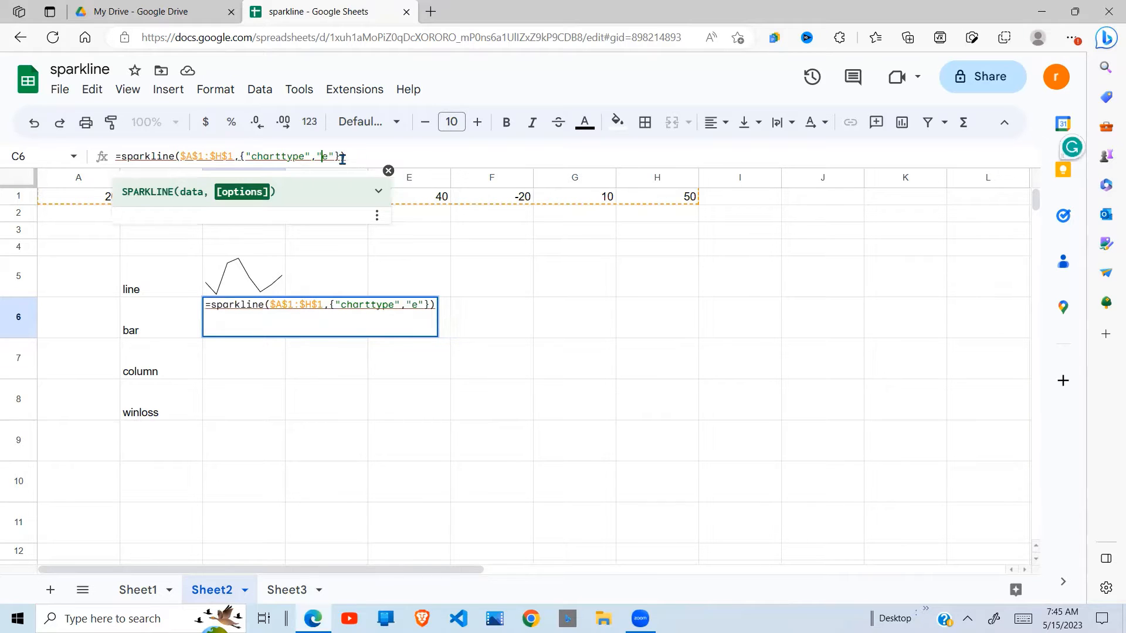
key(Delete)
text(bar)
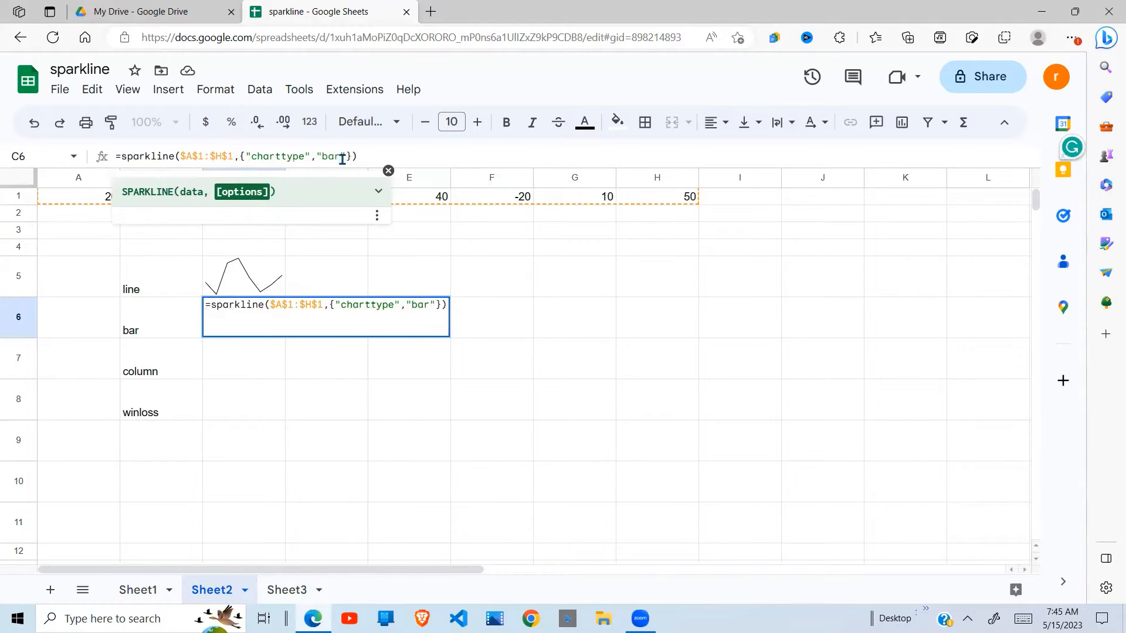
key(Return)
- Fill the bar sparkline from C6 down through C8 and change C7's chart type to "column"
click(270, 317)
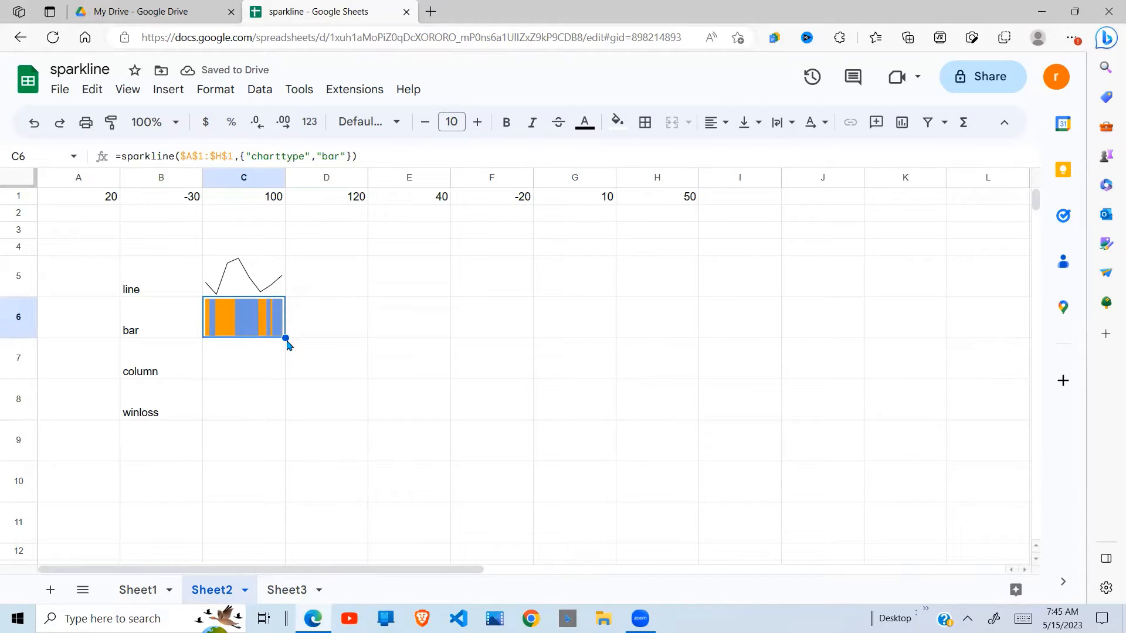
drag(286, 337, 284, 385)
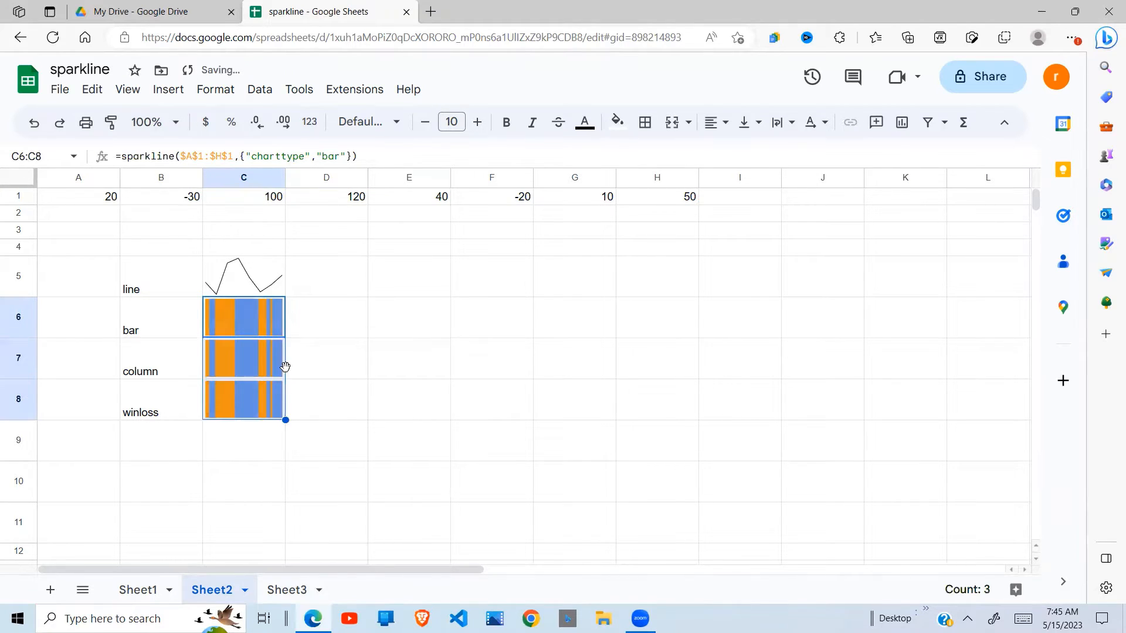
click(279, 371)
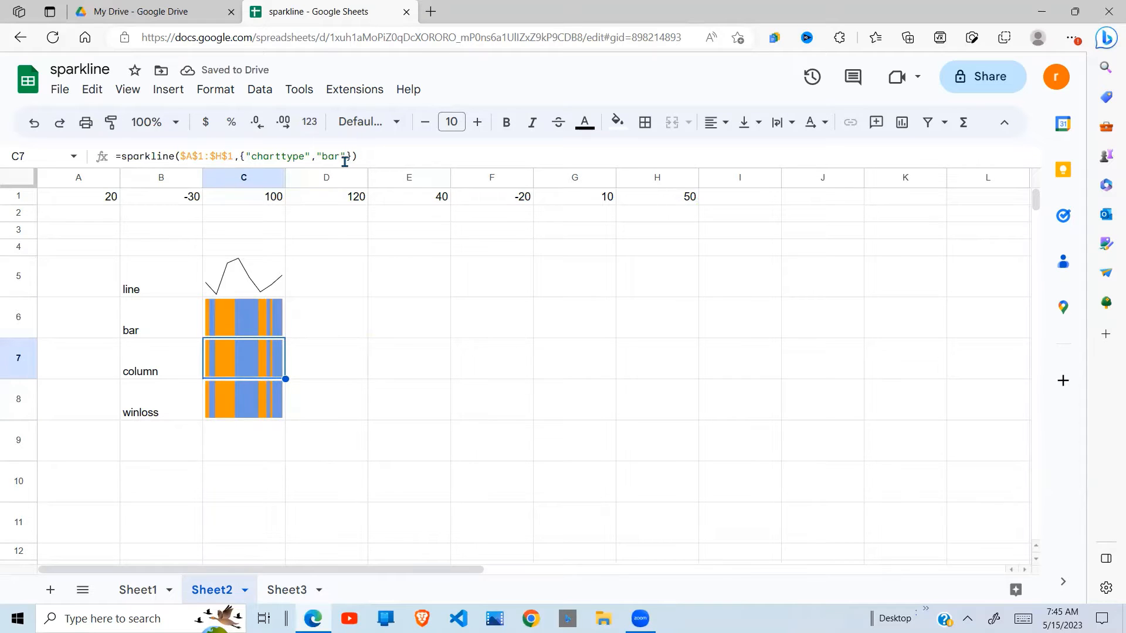
click(340, 156)
key(BackSpace)
key(BackSpace)
key(BackSpace)
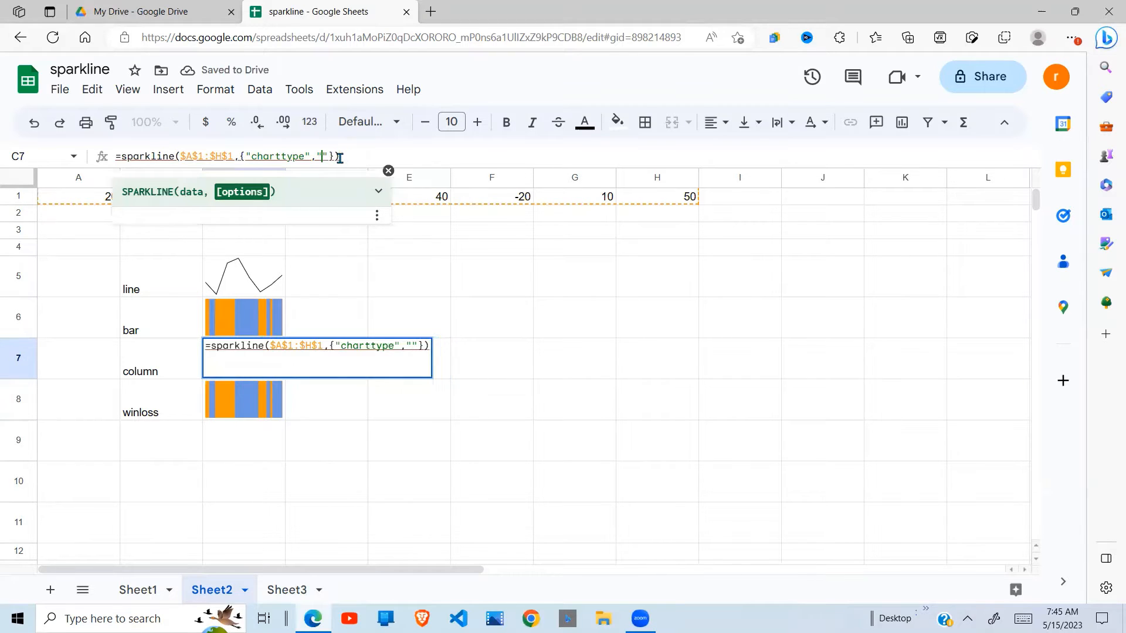
text(column)
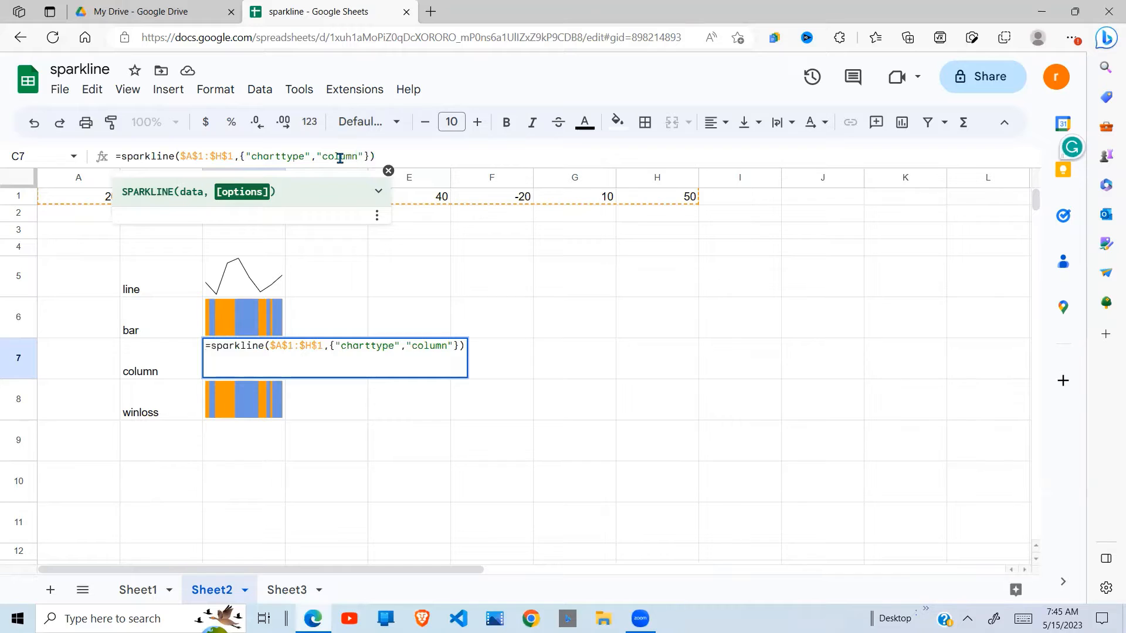
key(Return)
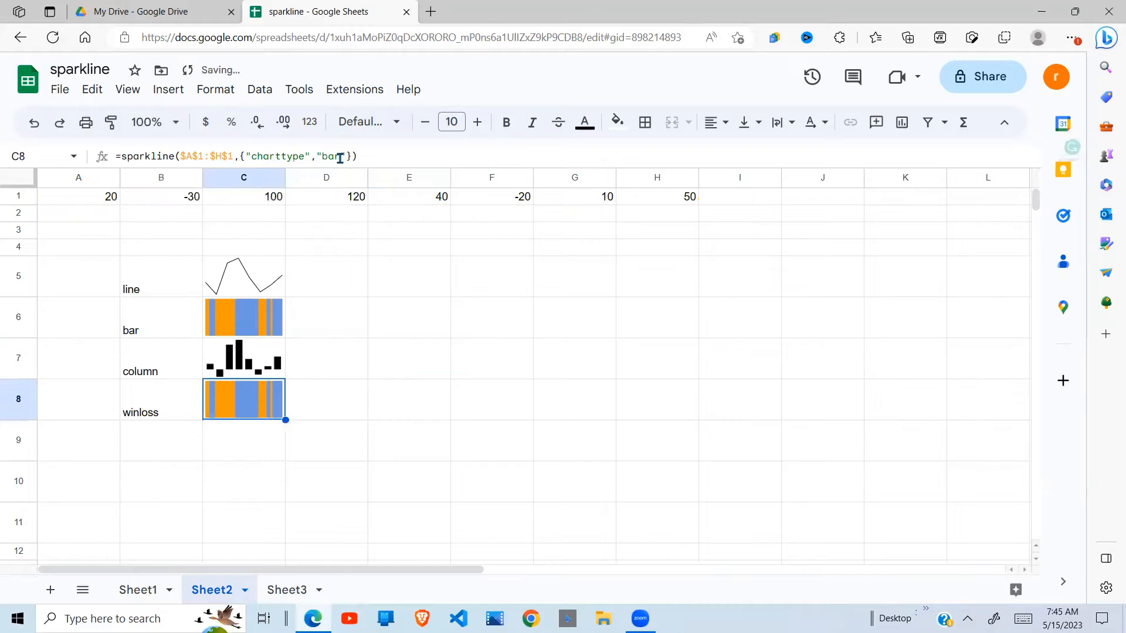
- Change the chart type of the sparkline in C8 to "winloss"
click(369, 359)
click(258, 399)
click(341, 155)
key(BackSpace)
key(BackSpace)
key(BackSpace)
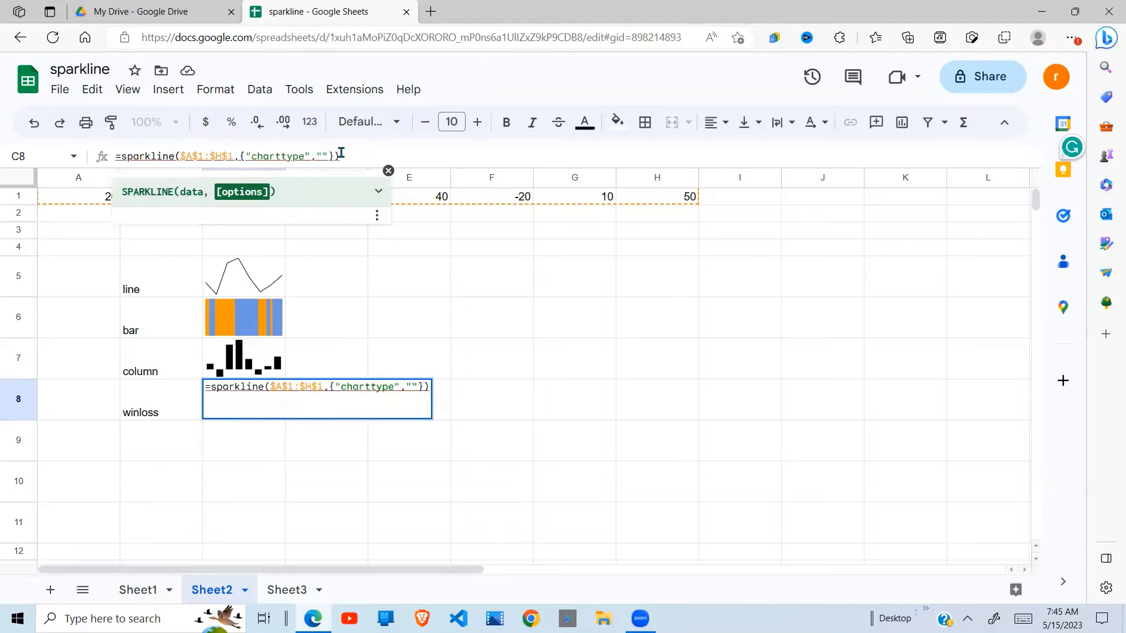
text(winloss)
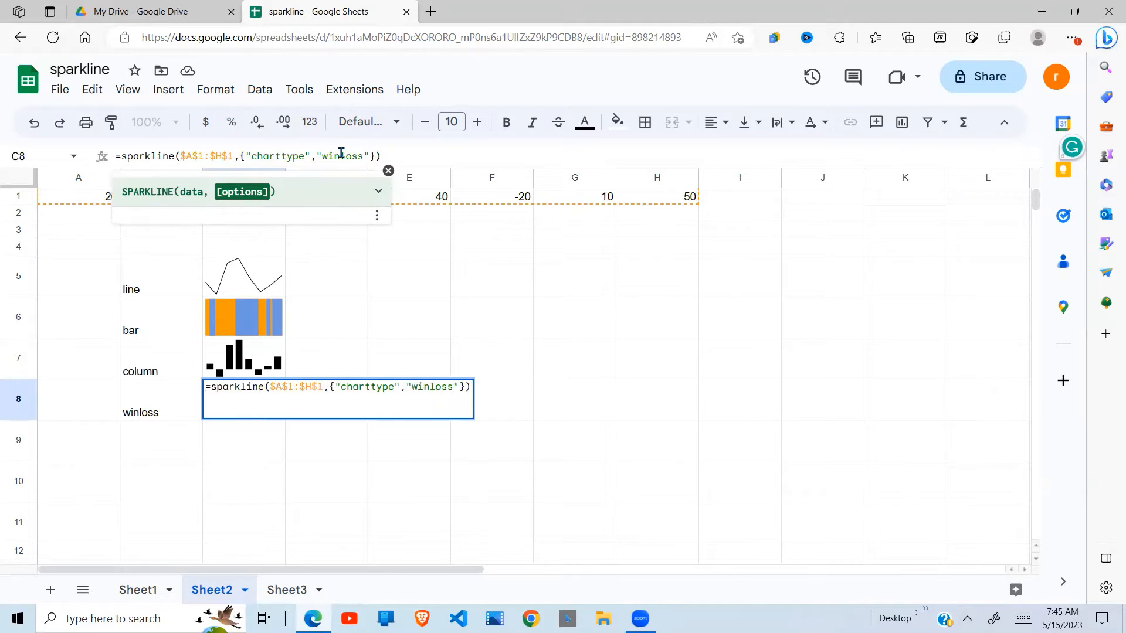
key(Return)
click(248, 396)
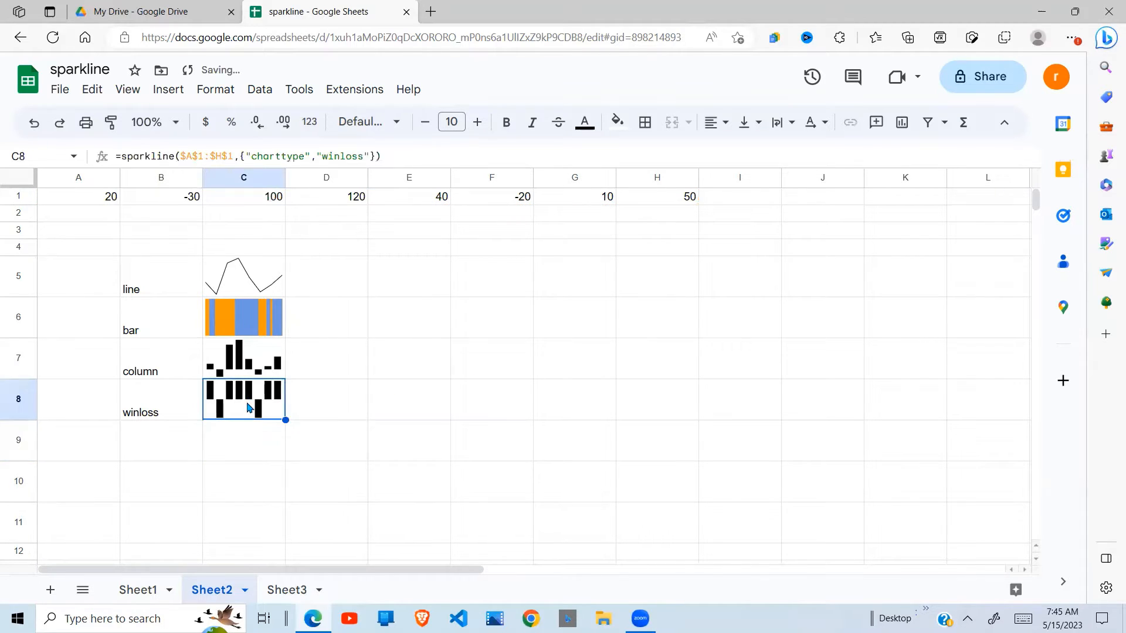
- Compare the column, winloss and bar sparklines and their formulas on Sheet2
click(159, 372)
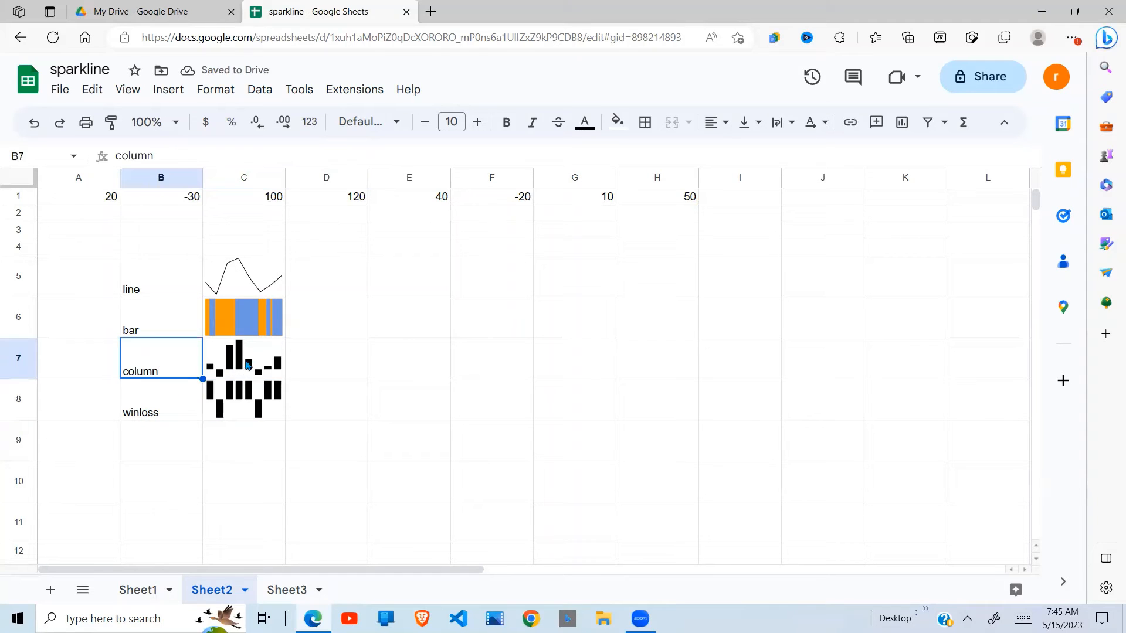
click(250, 364)
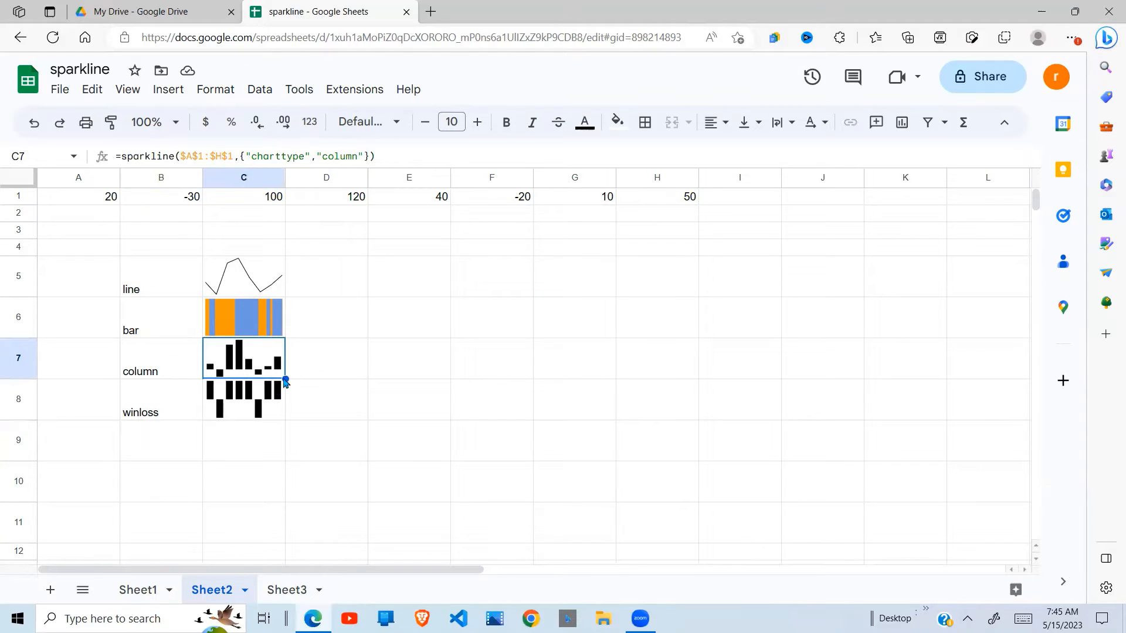
click(163, 376)
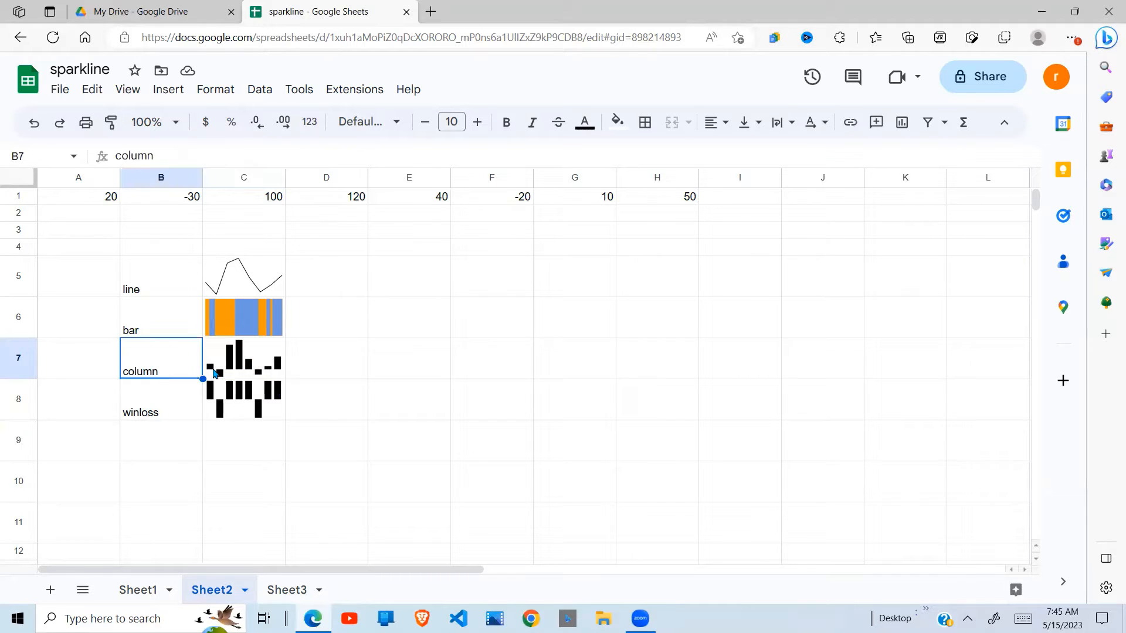
click(235, 393)
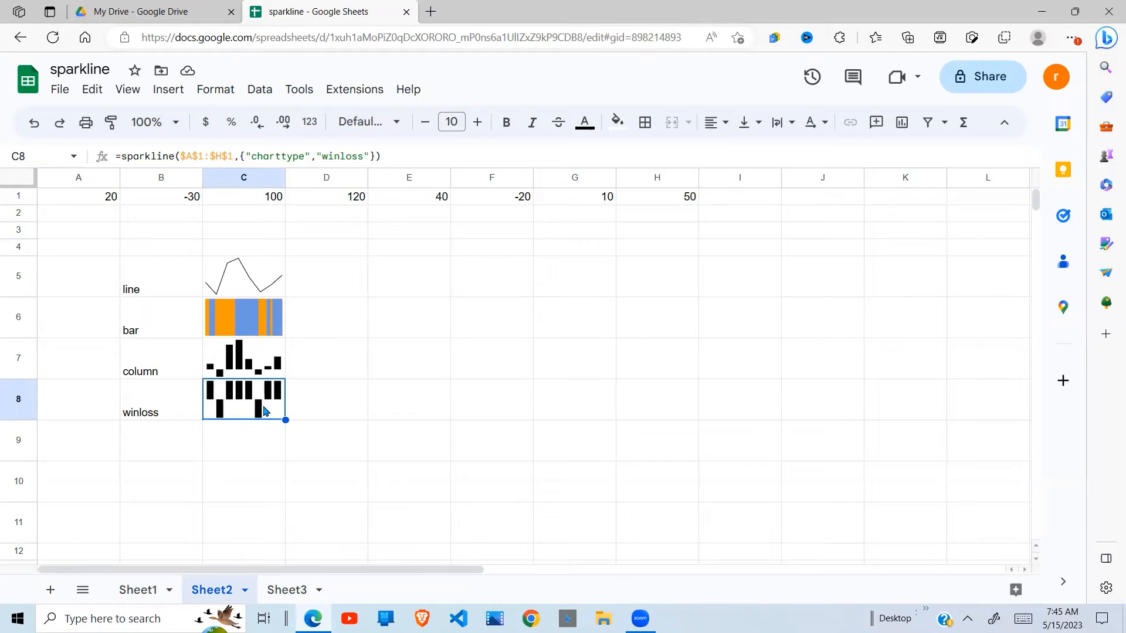
click(273, 318)
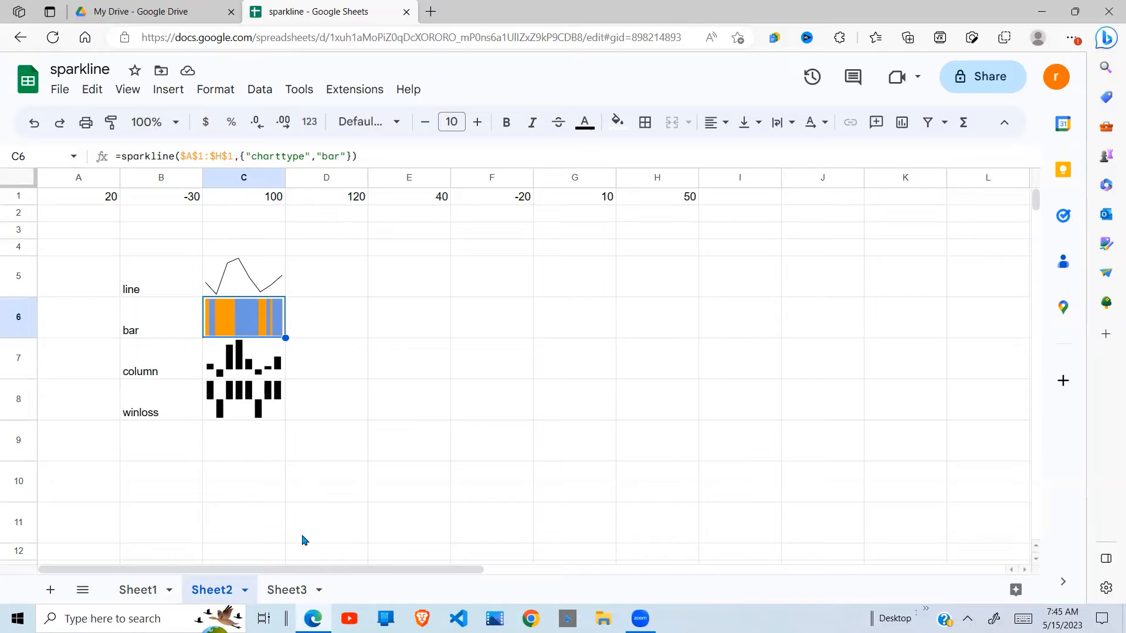
- On Sheet3, start a SPARKLINE formula in C3 with B3 as its data
click(282, 590)
click(284, 424)
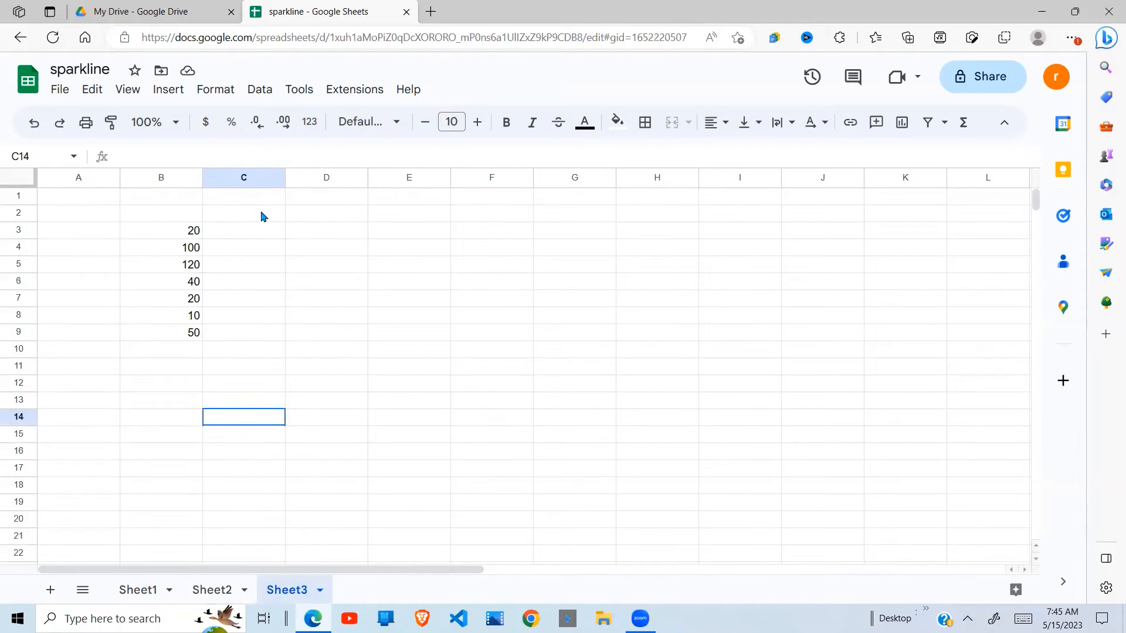
click(241, 235)
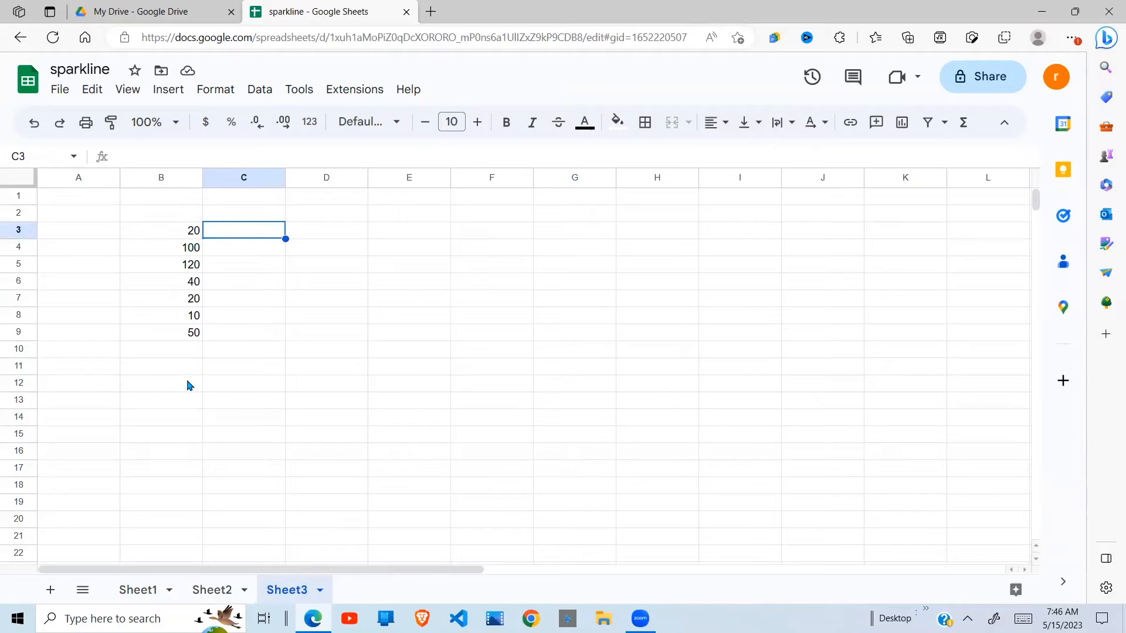
text(=)
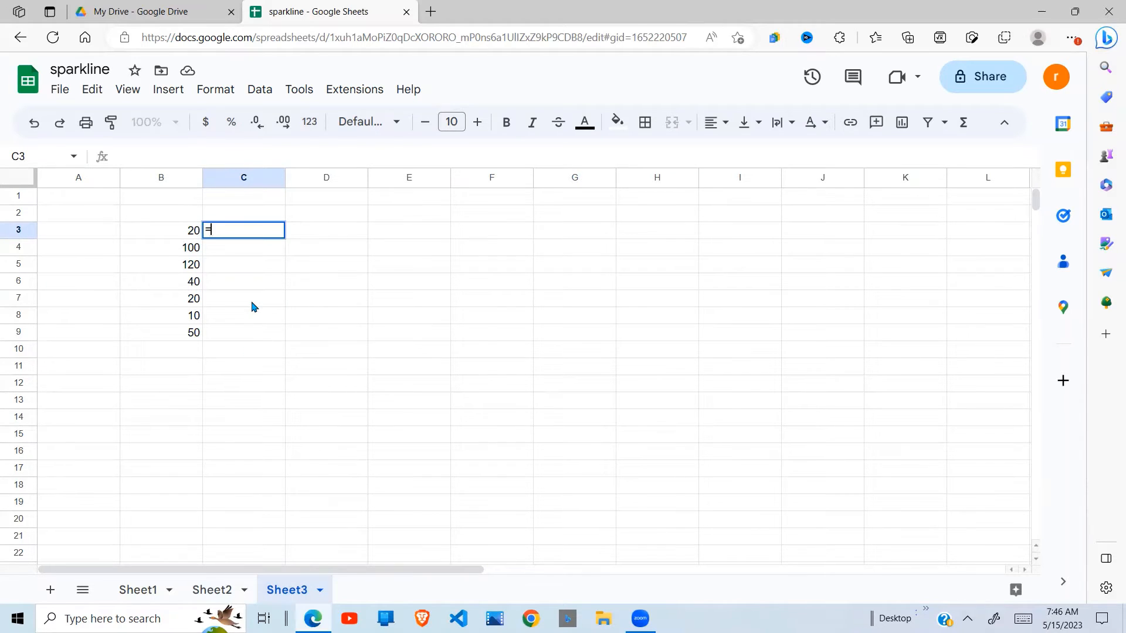
text(sparkline)
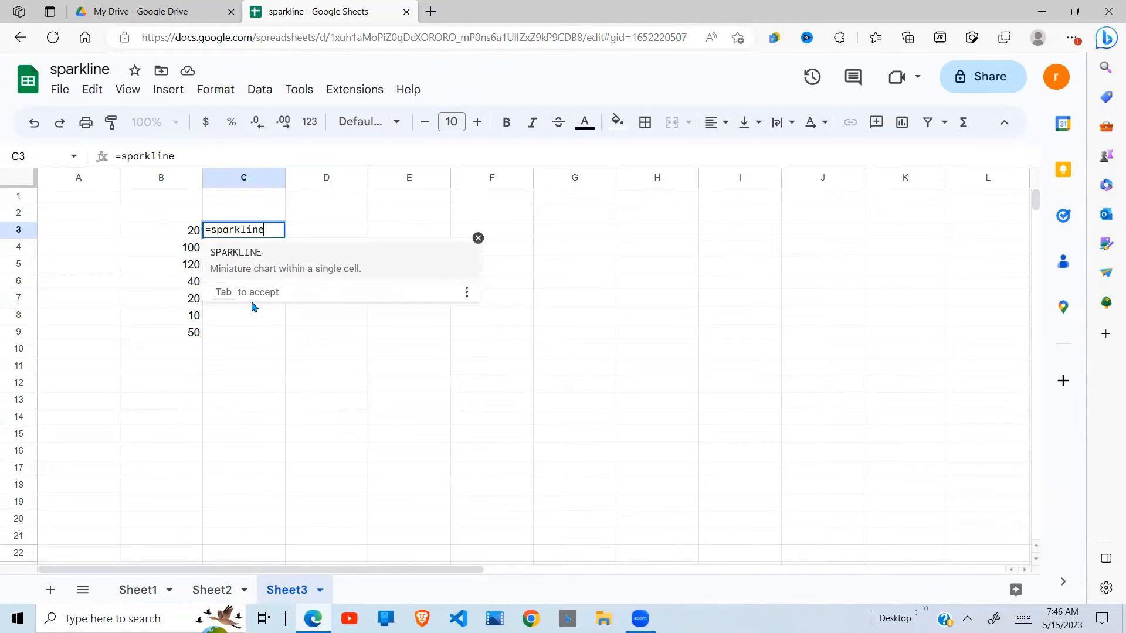
text(()
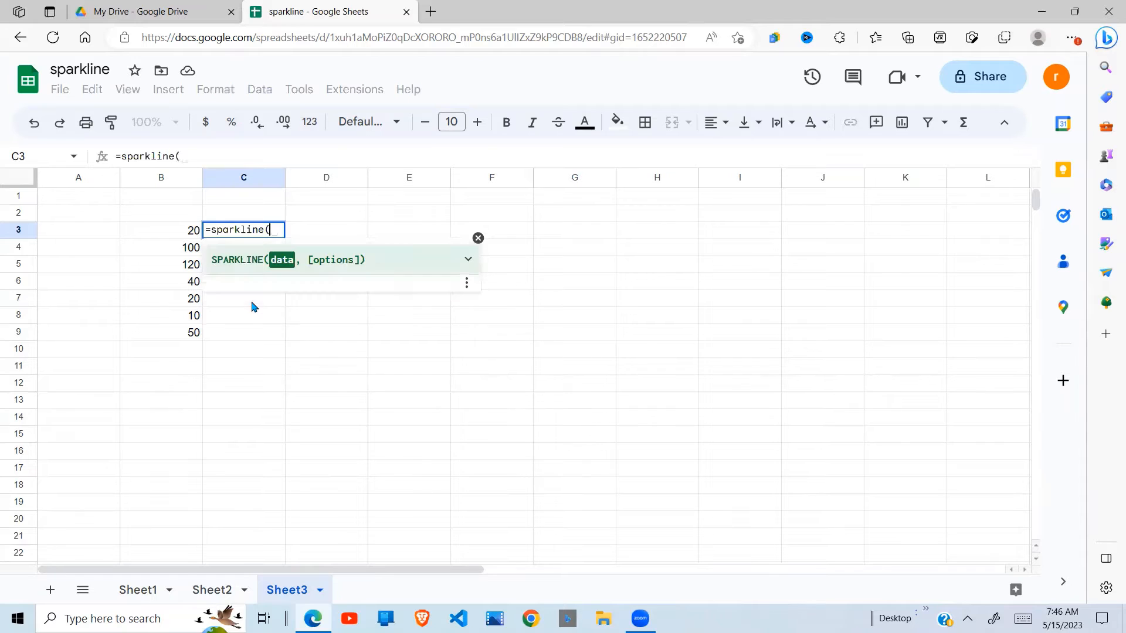
click(193, 235)
- Complete the C3 sparkline formula with the options {'charttype',"bar"} and enter it
text(,)
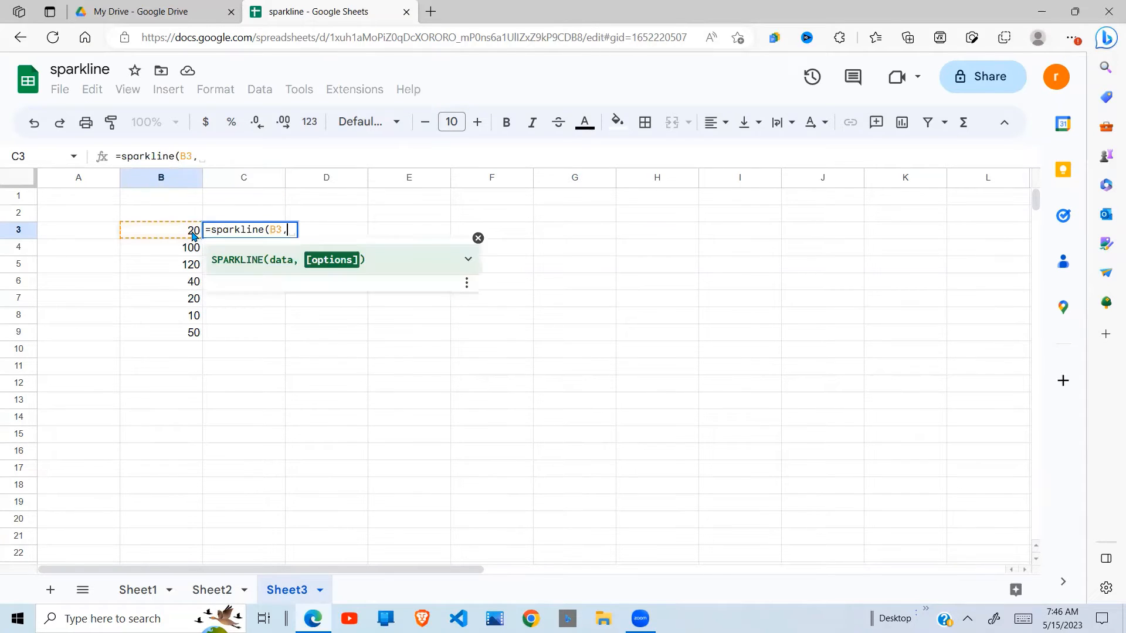
text({)
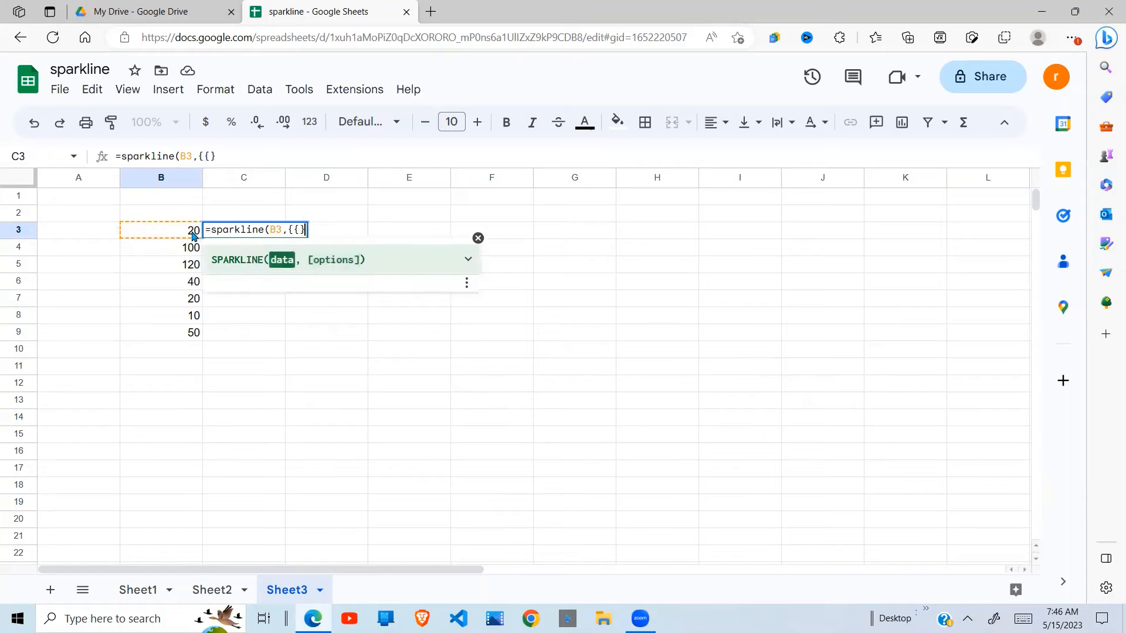
text(})
key(Left)
text(ch)
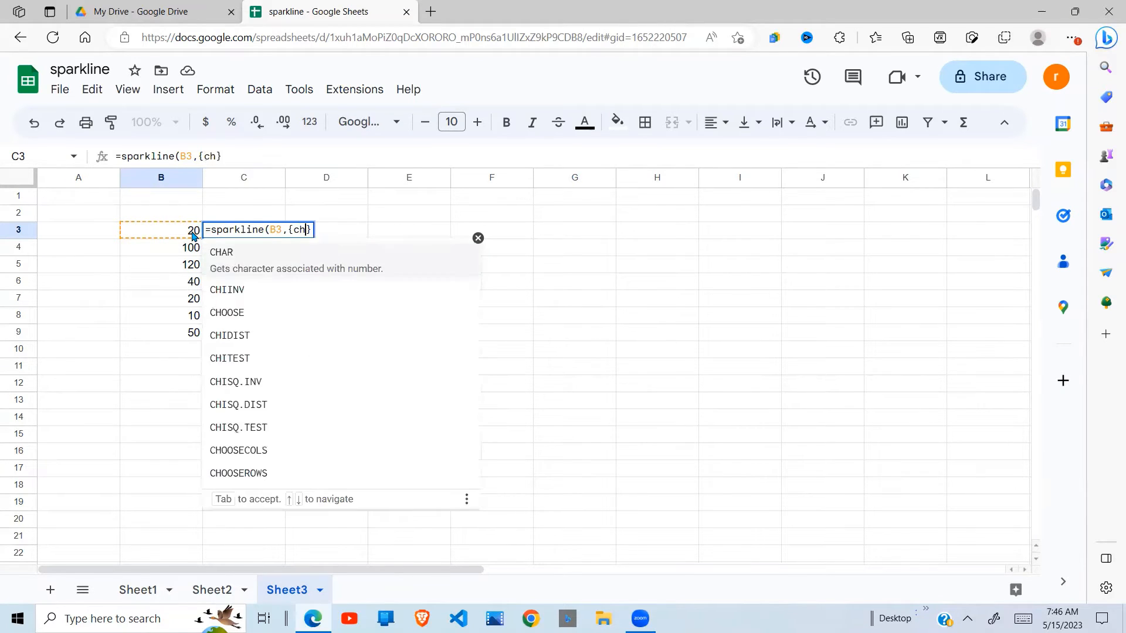
key(BackSpace)
key(BackSpace)
text('')
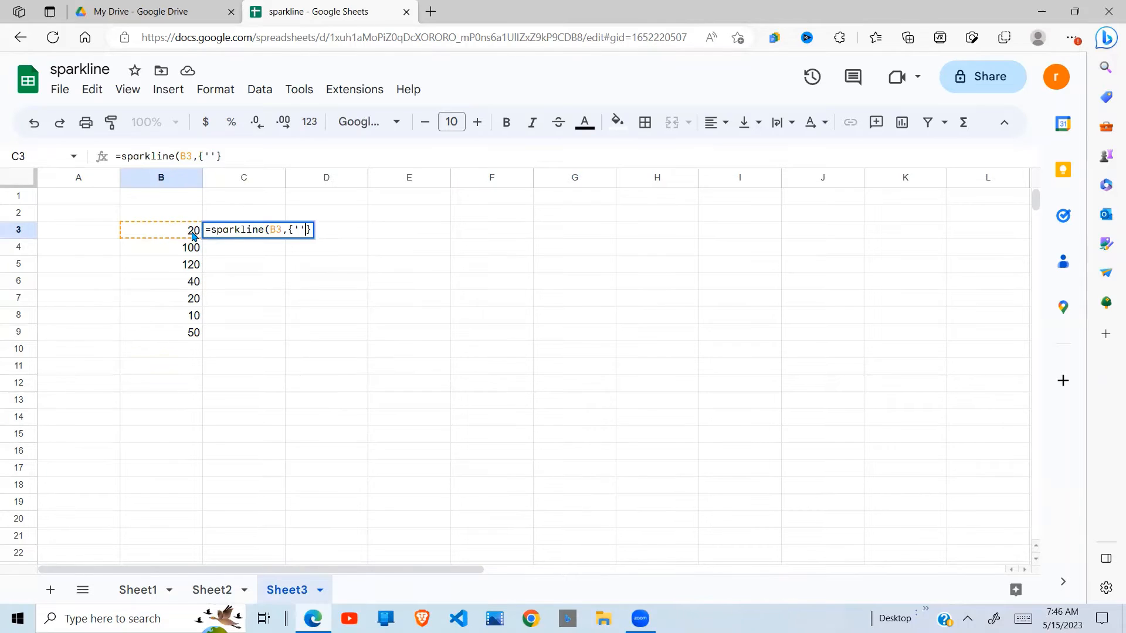
text(charttype)
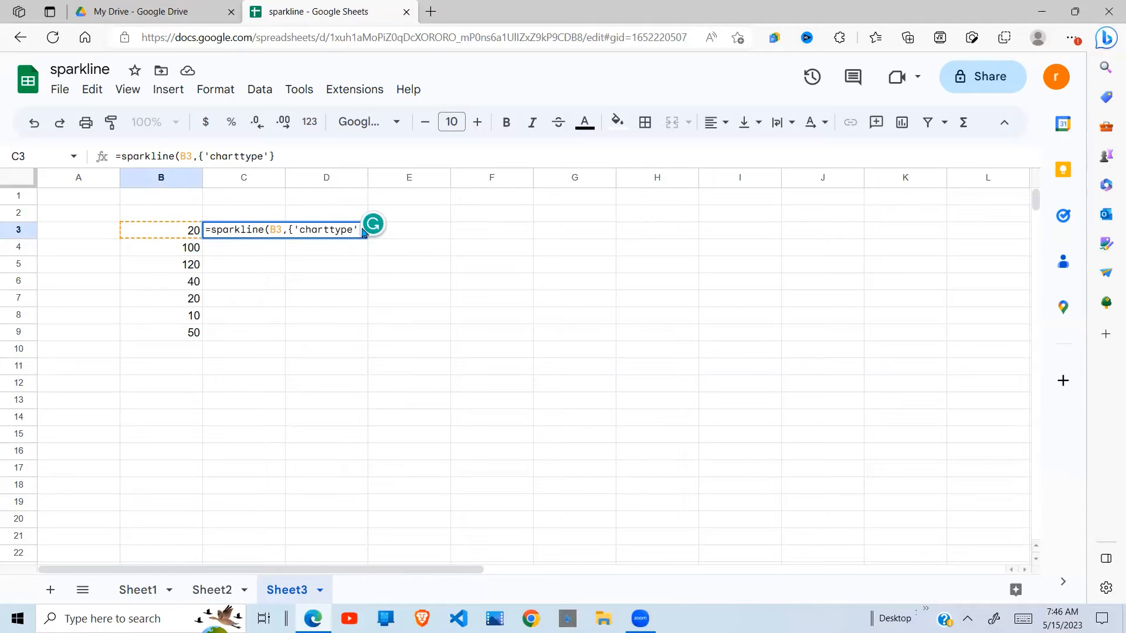
key(Right)
text(,)
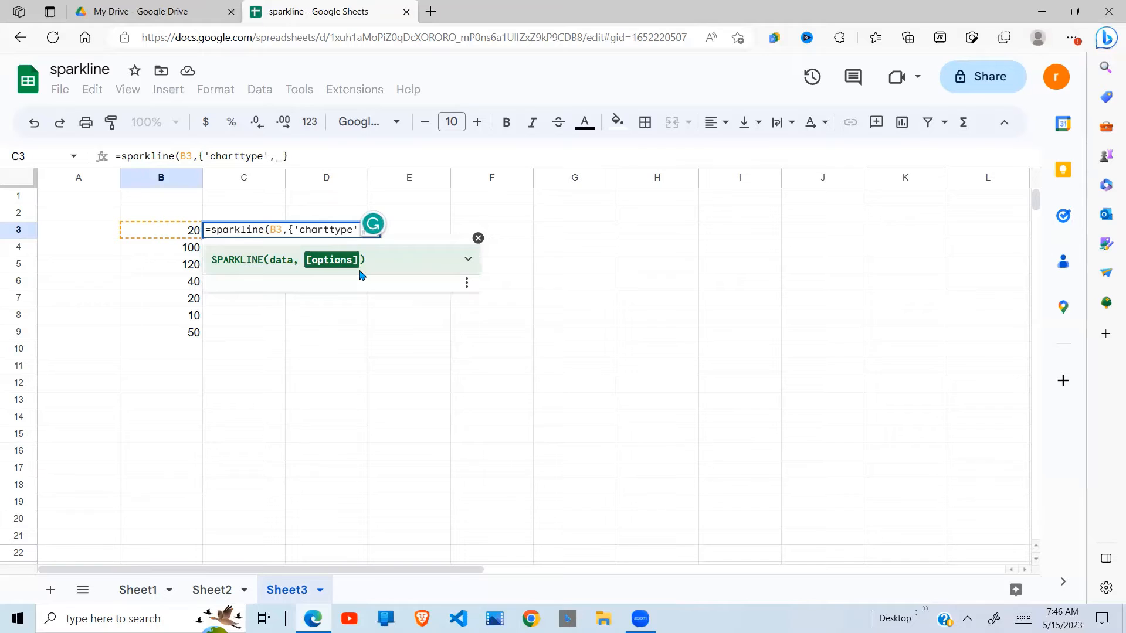
key(BackSpace)
text("bar)
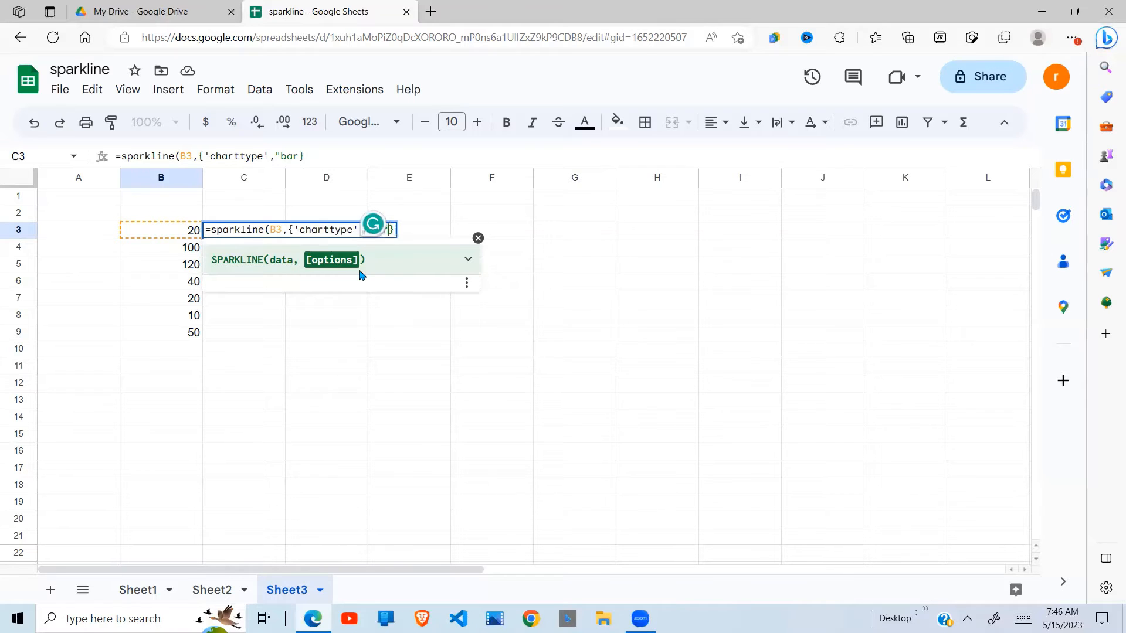
text(")
key(Return)
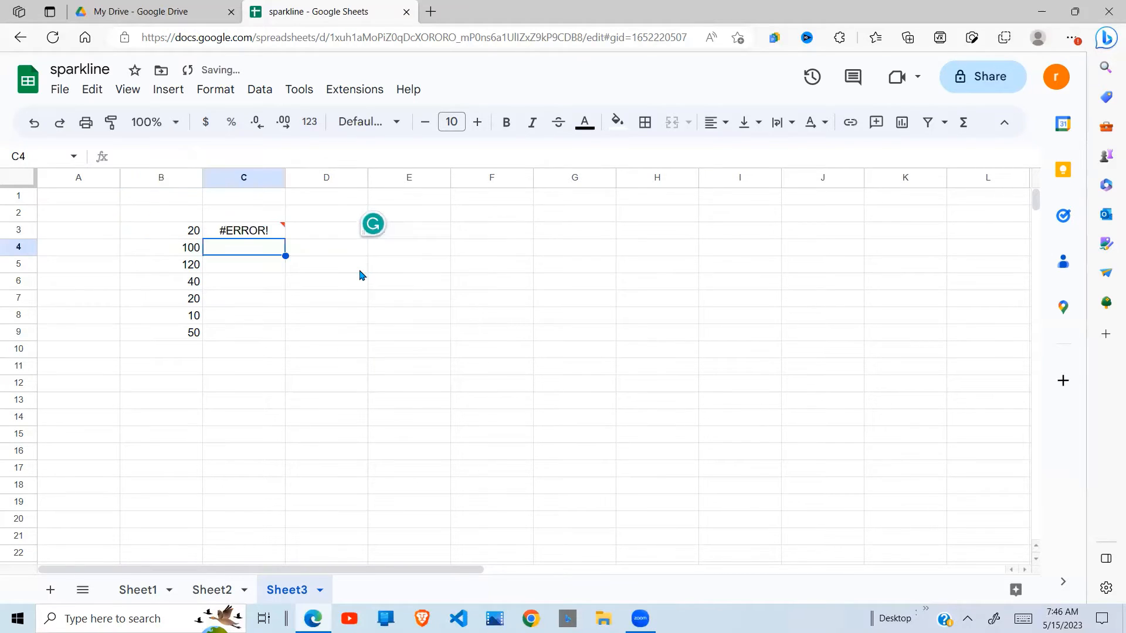
- Replace the single quotes around charttype in the C3 formula with double quotes
key(Up)
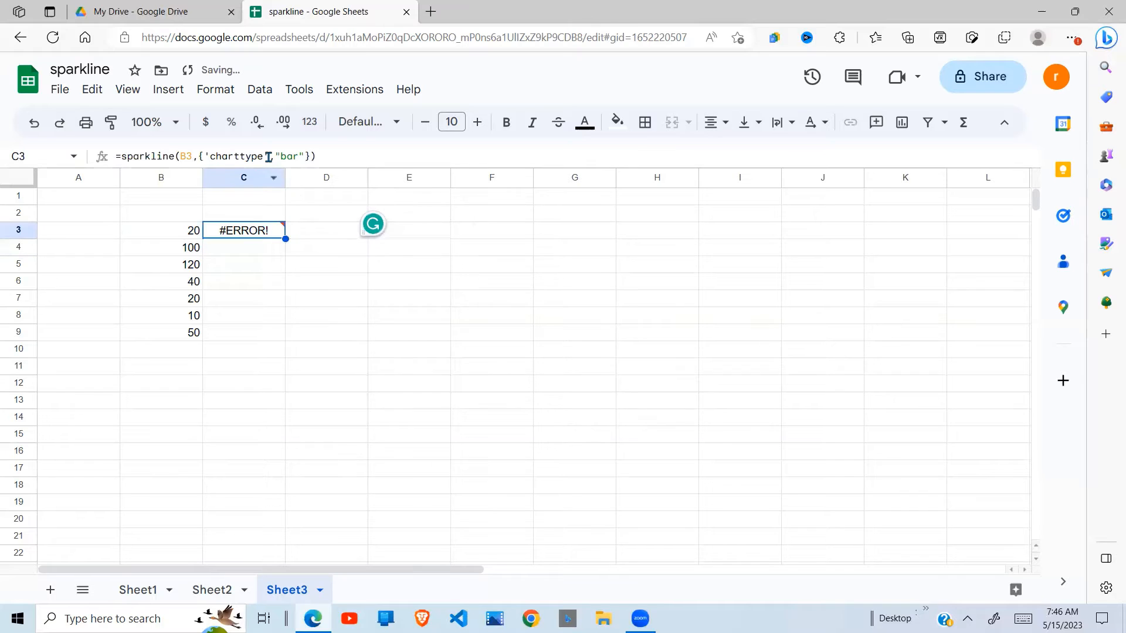
click(268, 156)
key(BackSpace)
text(")
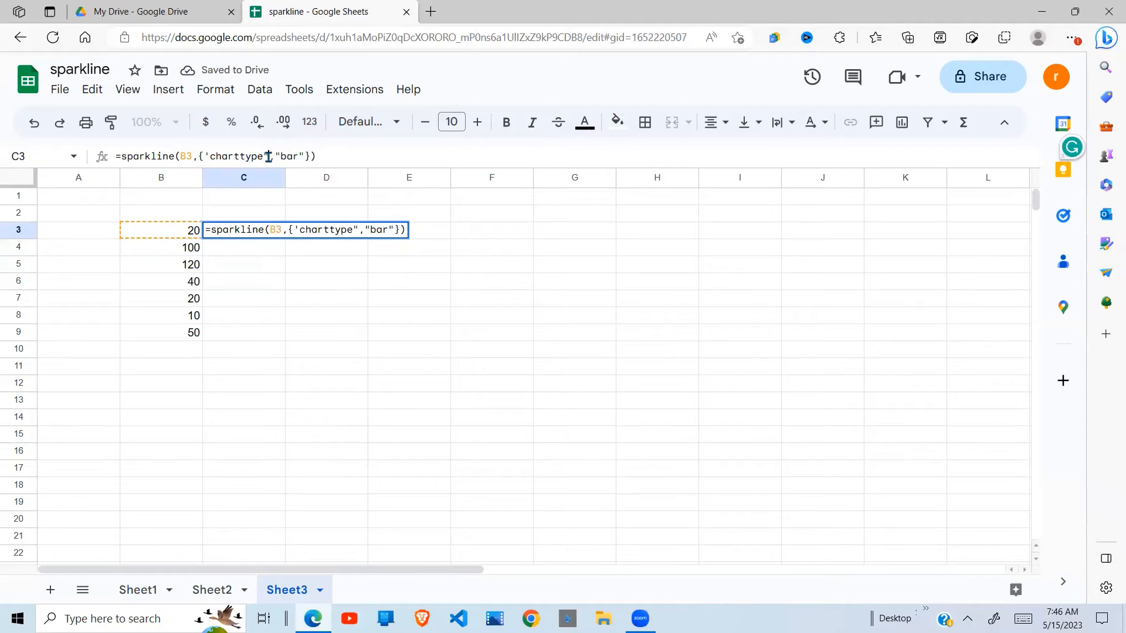
click(209, 156)
key(BackSpace)
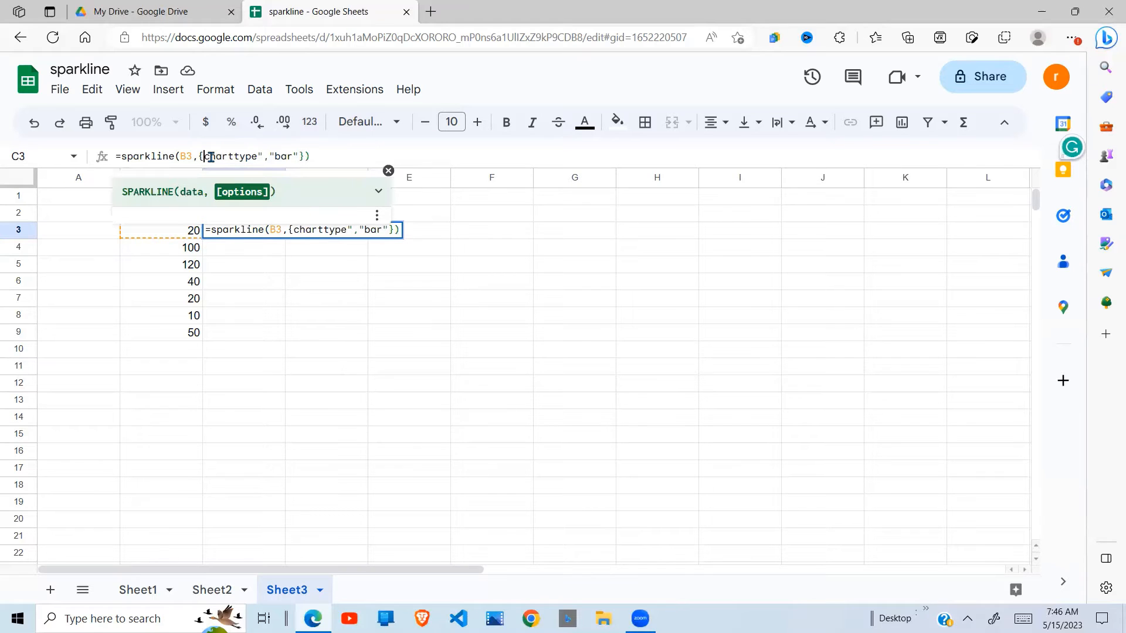
text(")
key(Return)
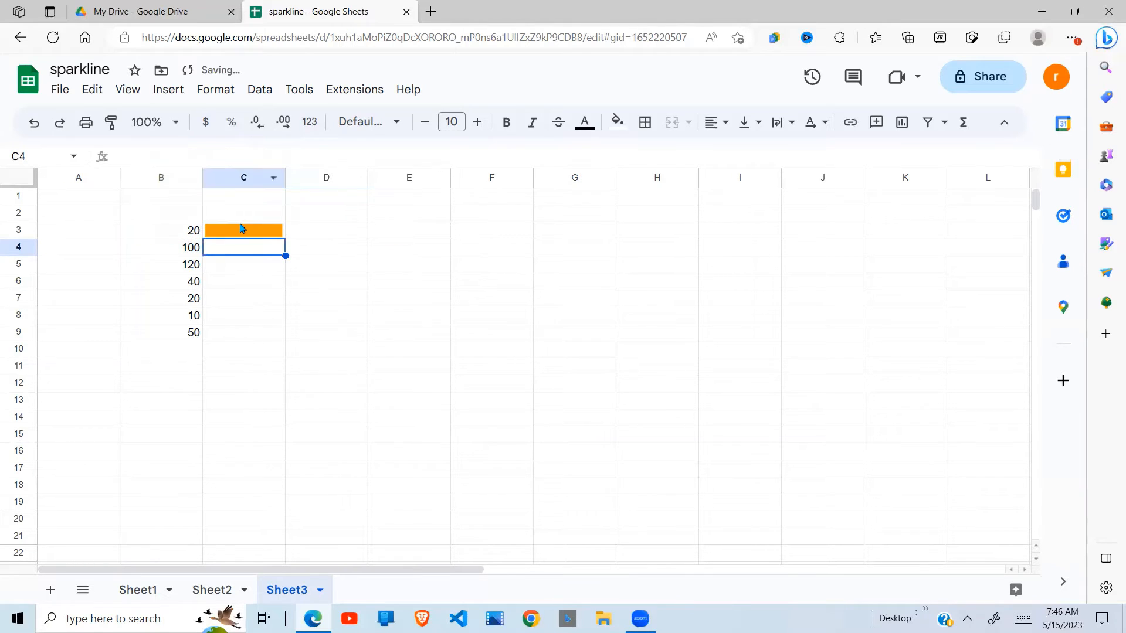
- Fill the bar sparkline formula from C3 down through C9
key(Up)
key(Up)
click(282, 235)
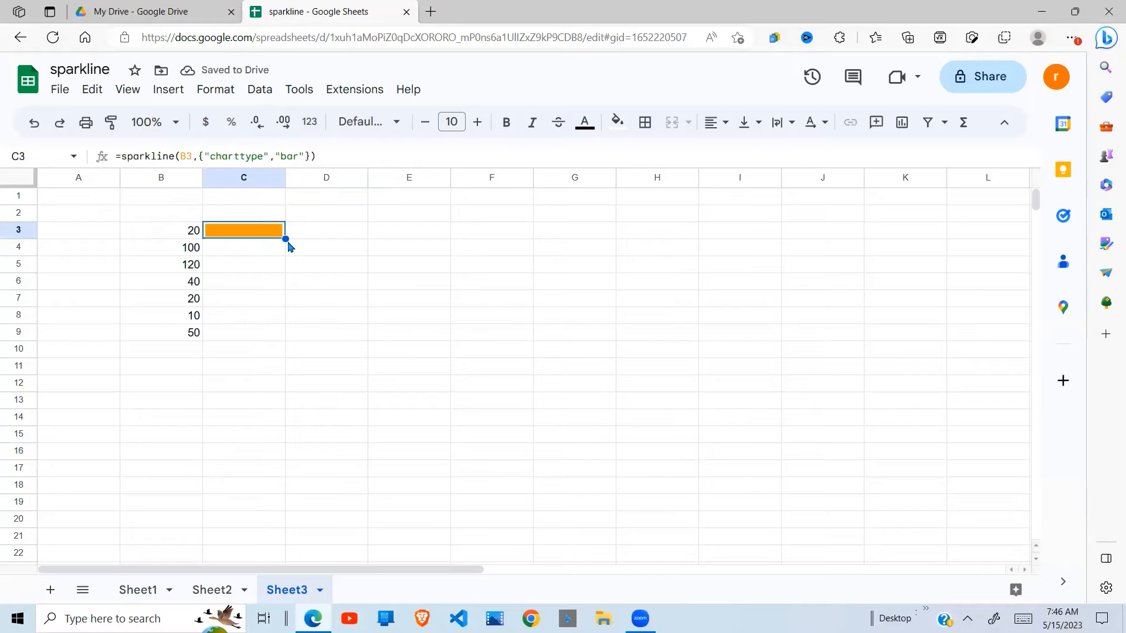
drag(285, 239, 265, 339)
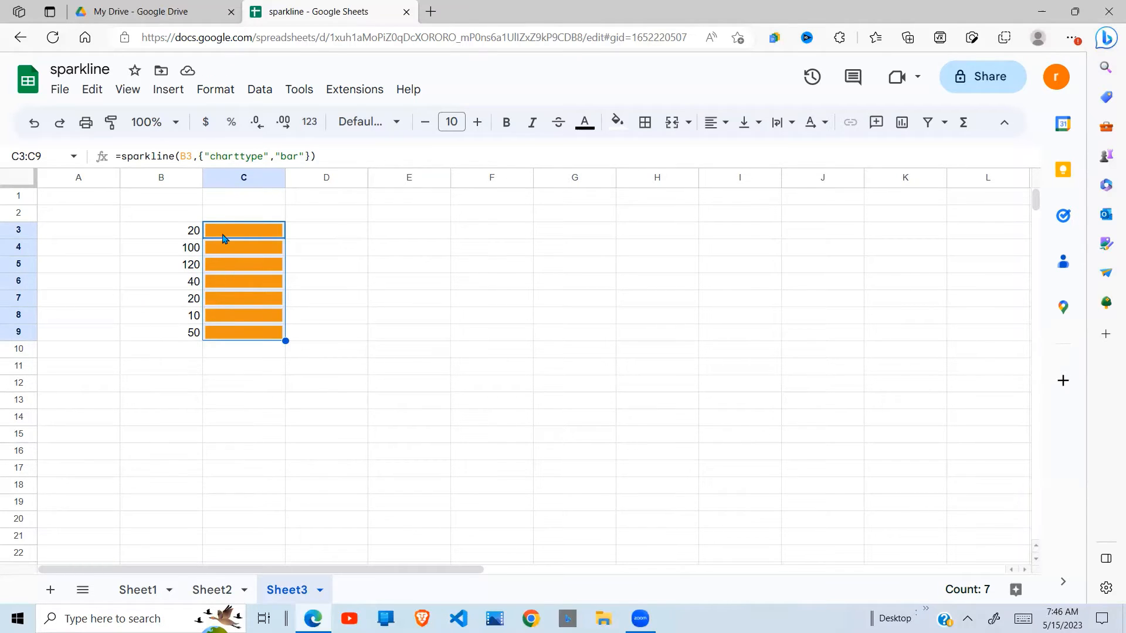
- Add the option "max",120 after "bar" in the C3 sparkline formula, separated by a semicolon
click(304, 156)
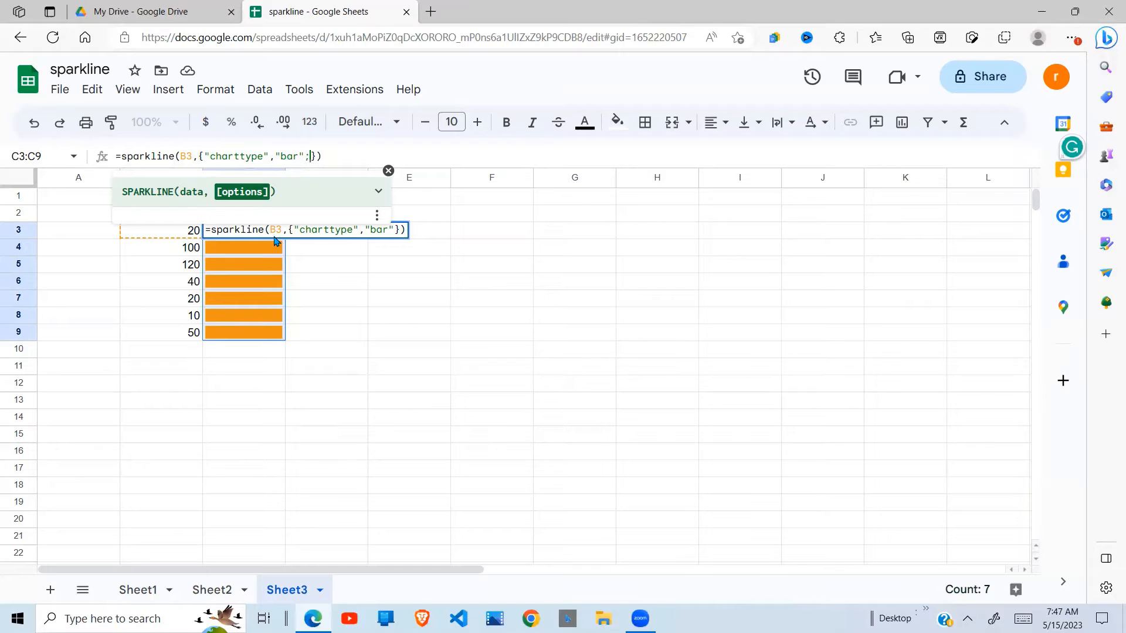
text(;)
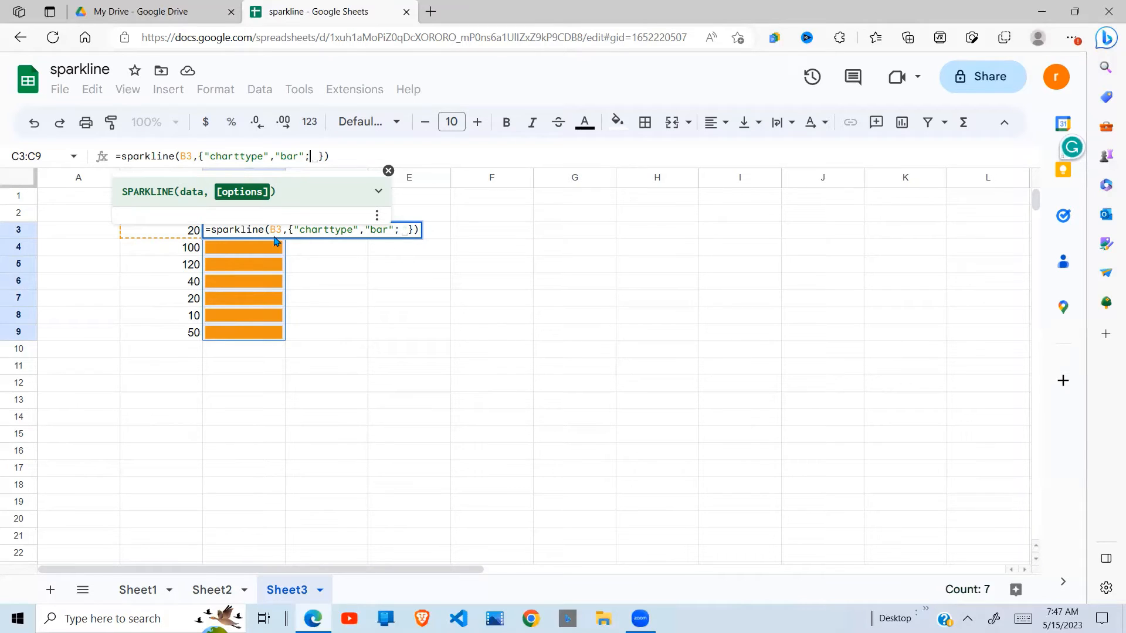
key(BackSpace)
text(")
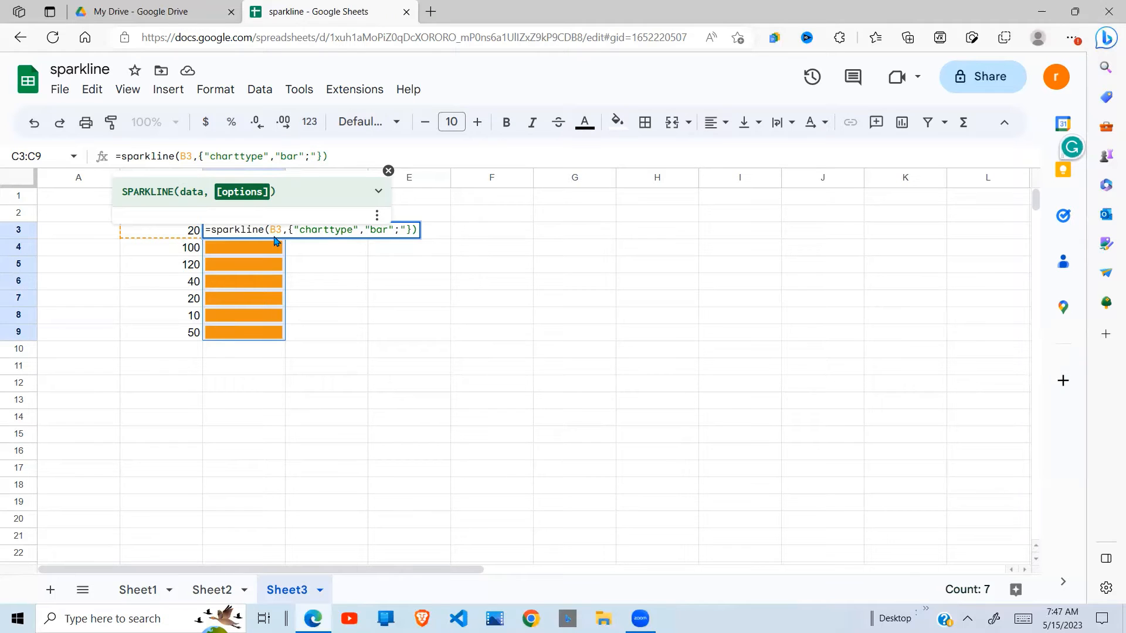
text(max")
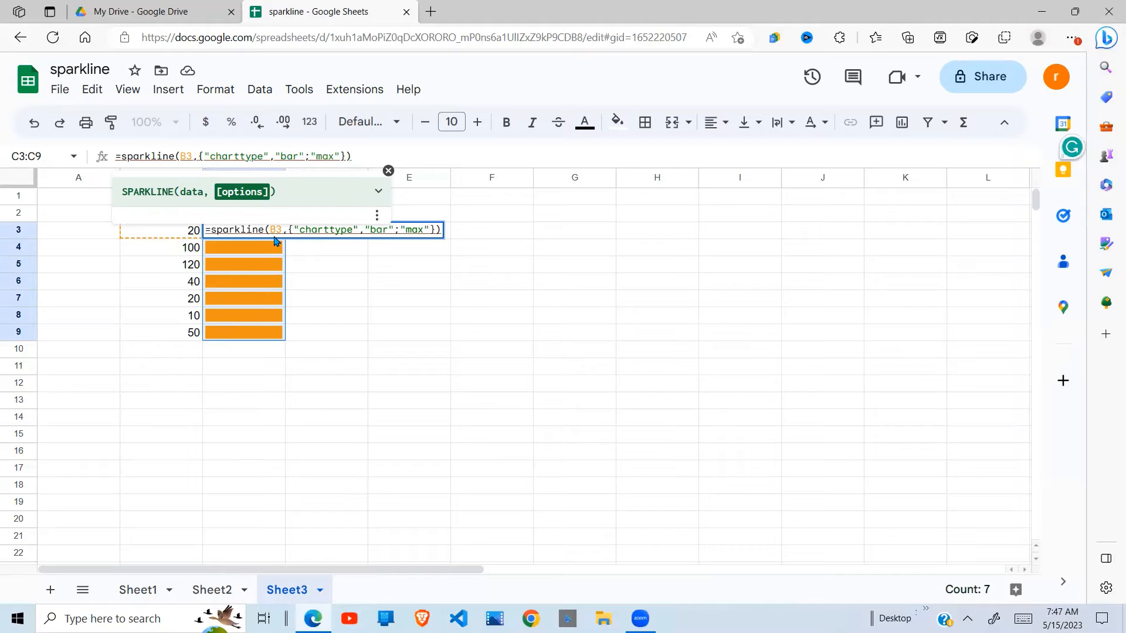
text(,1)
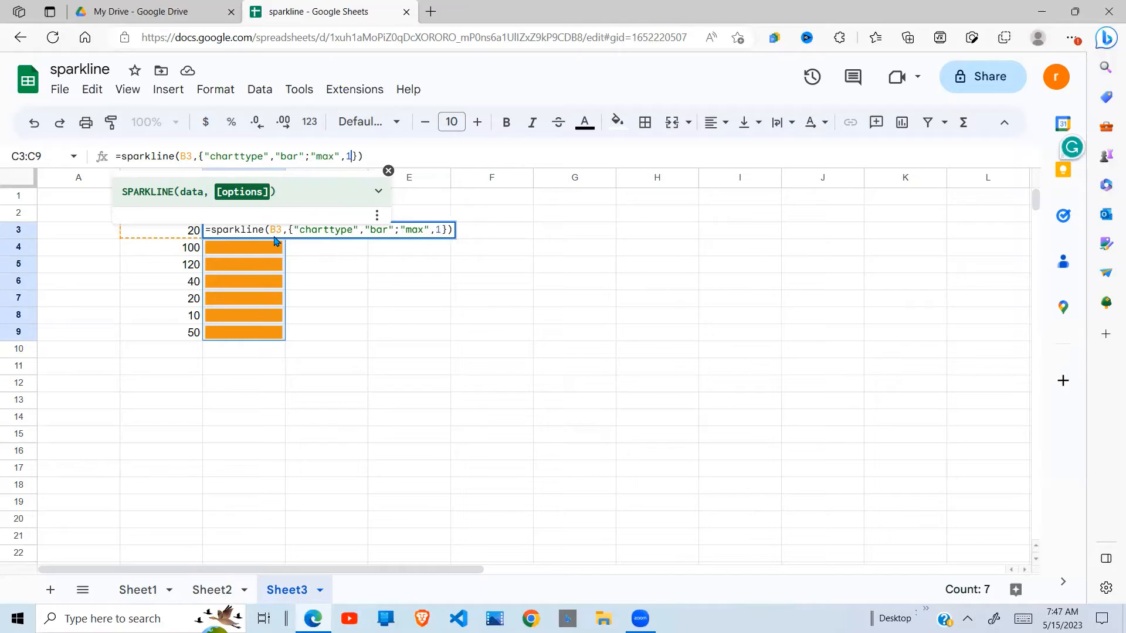
key(BackSpace)
text(120)
- Add the option "min",5 after the "max",120 pair in the C3 sparkline formula, separated by a semicolon, and enter it
text(:)
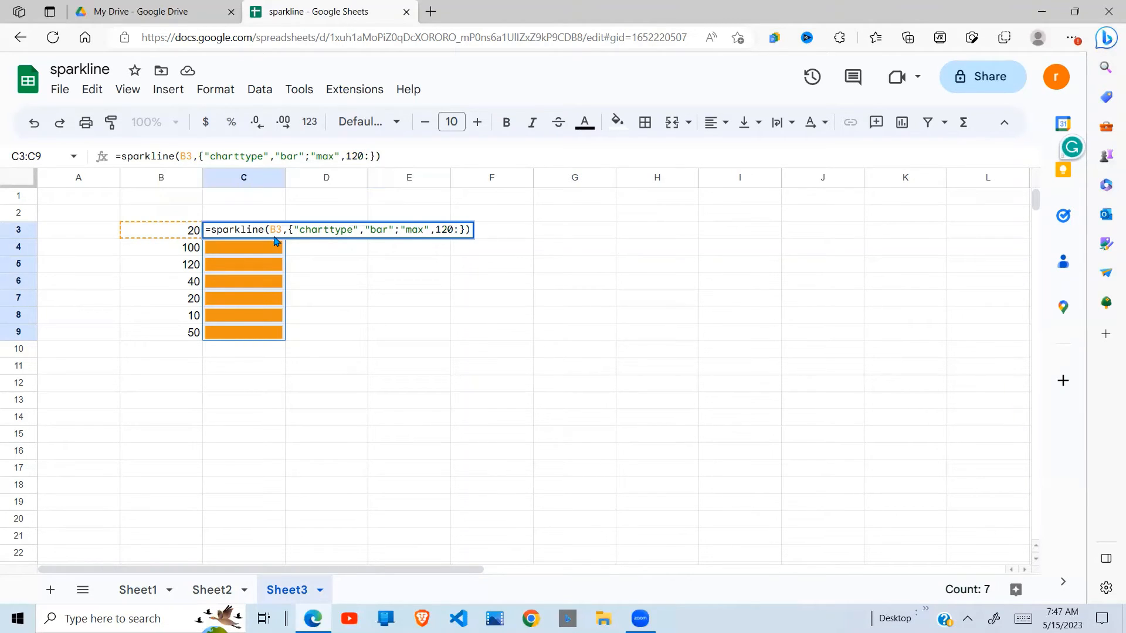
key(BackSpace)
text(;)
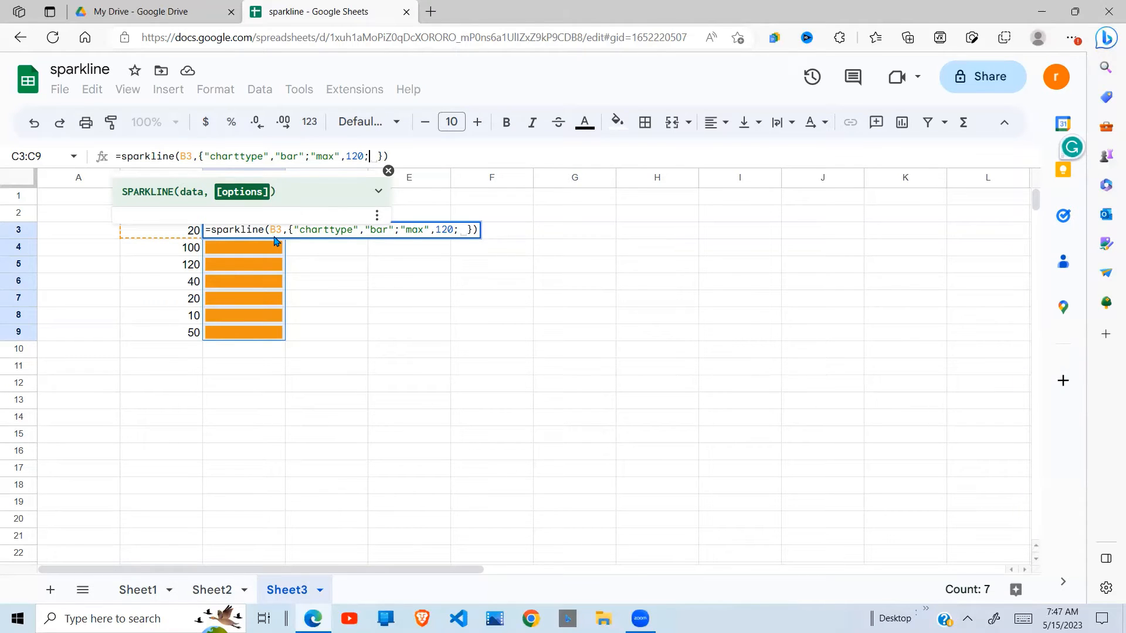
text("min)
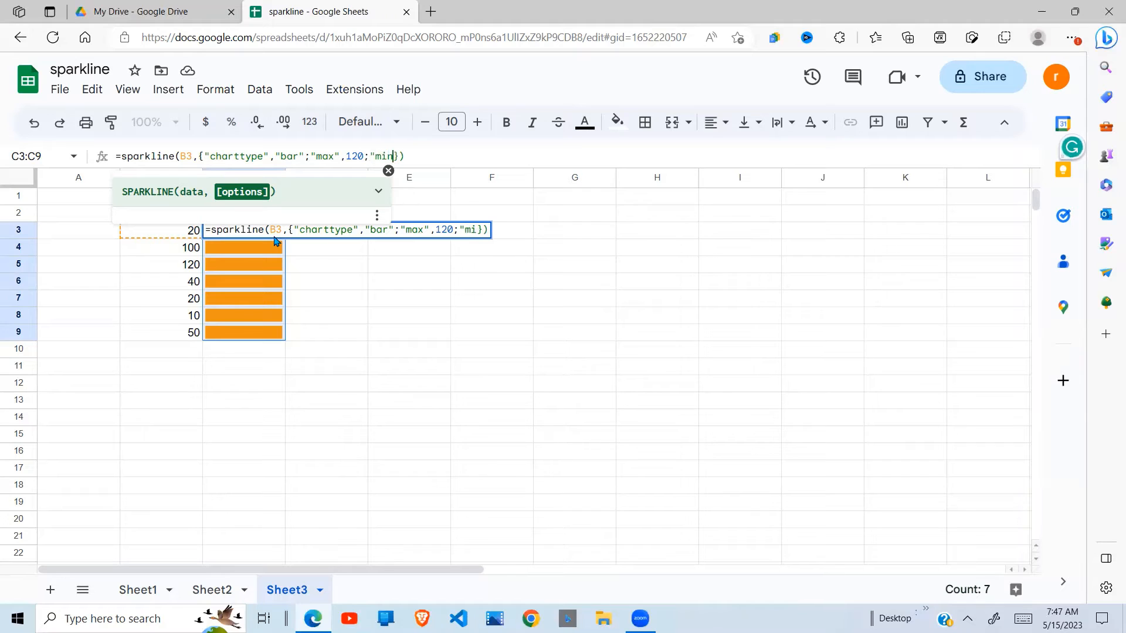
text(")
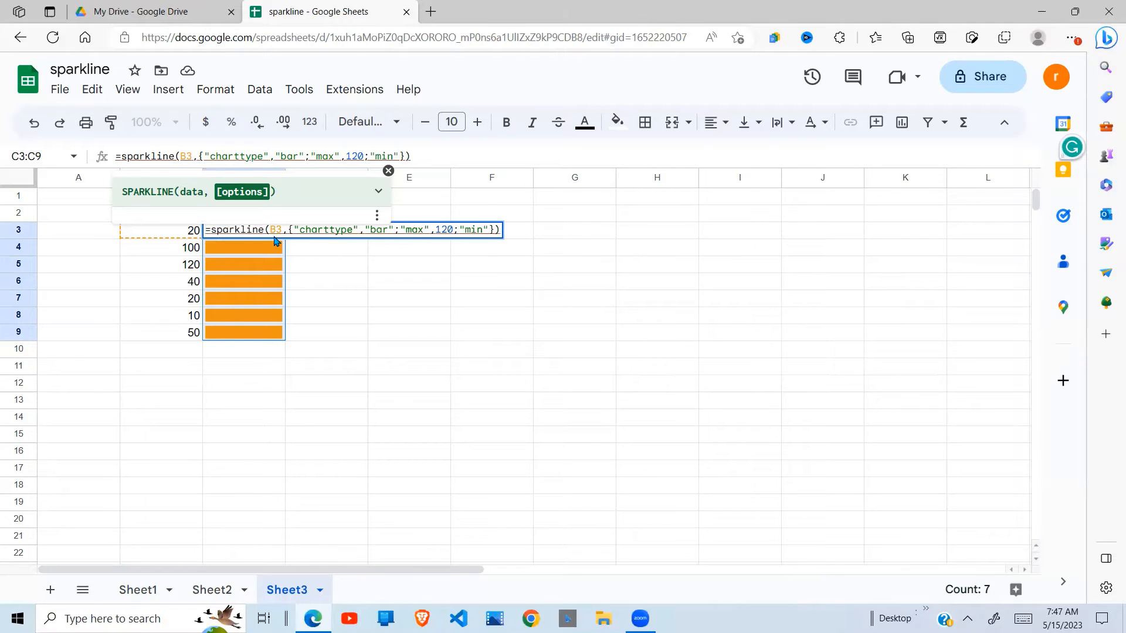
text(, )
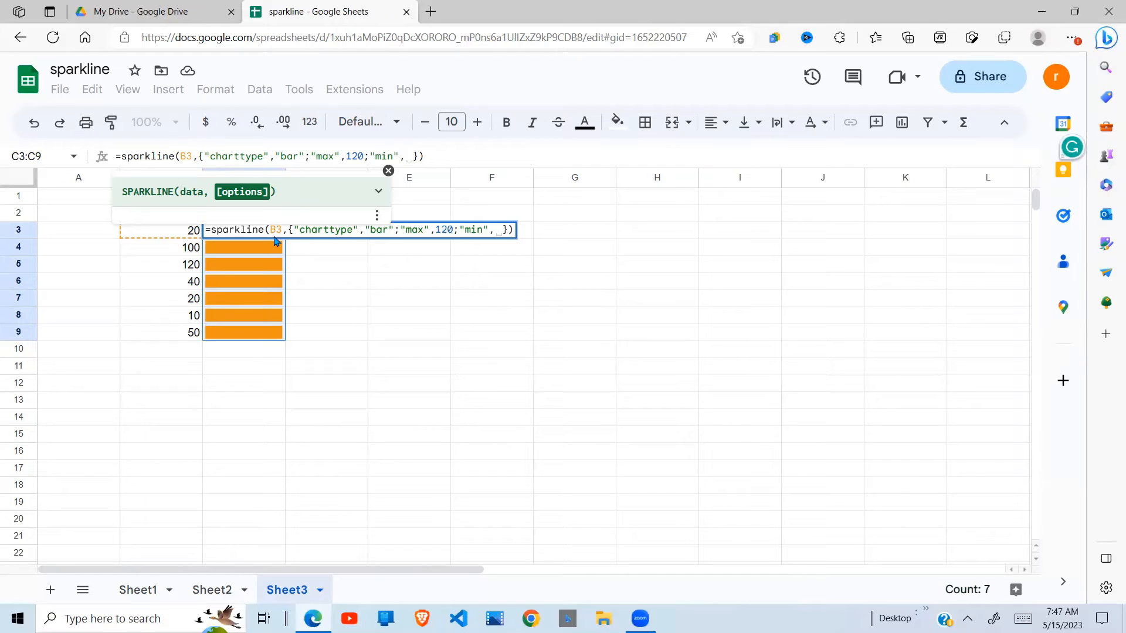
text(5)
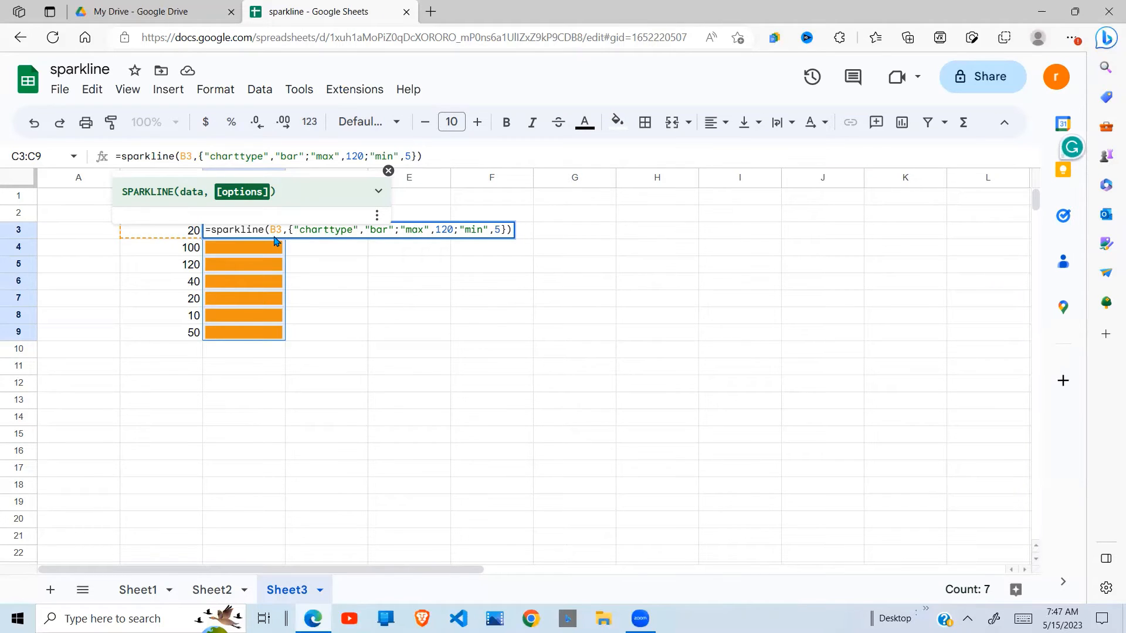
key(Return)
click(357, 236)
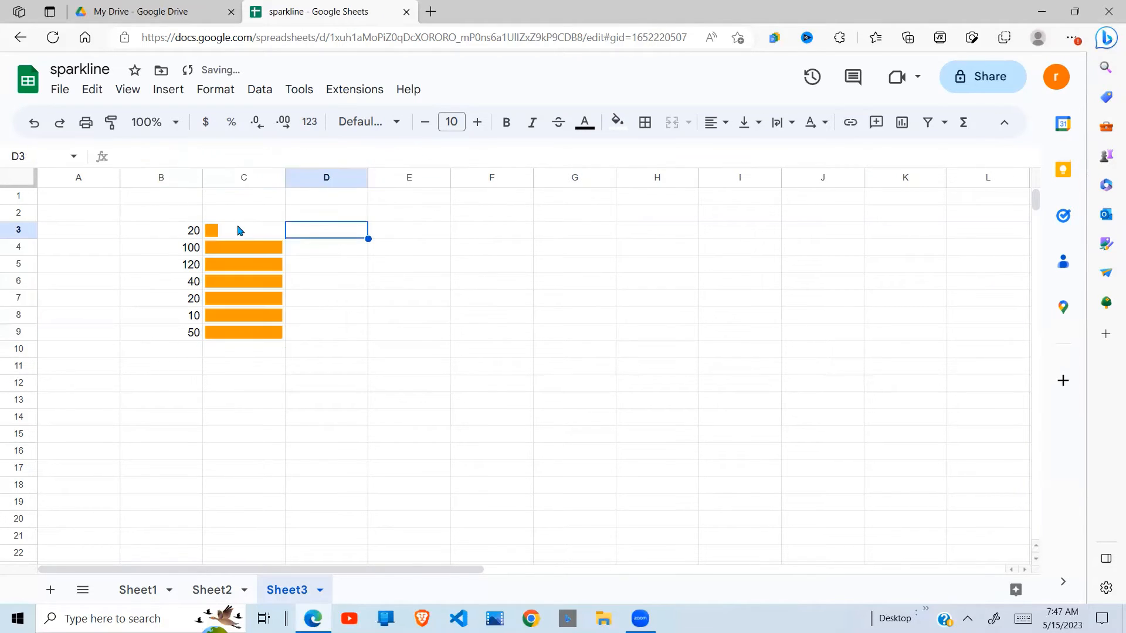
- Fill the updated bar sparkline formula from C3 down through C9
click(240, 230)
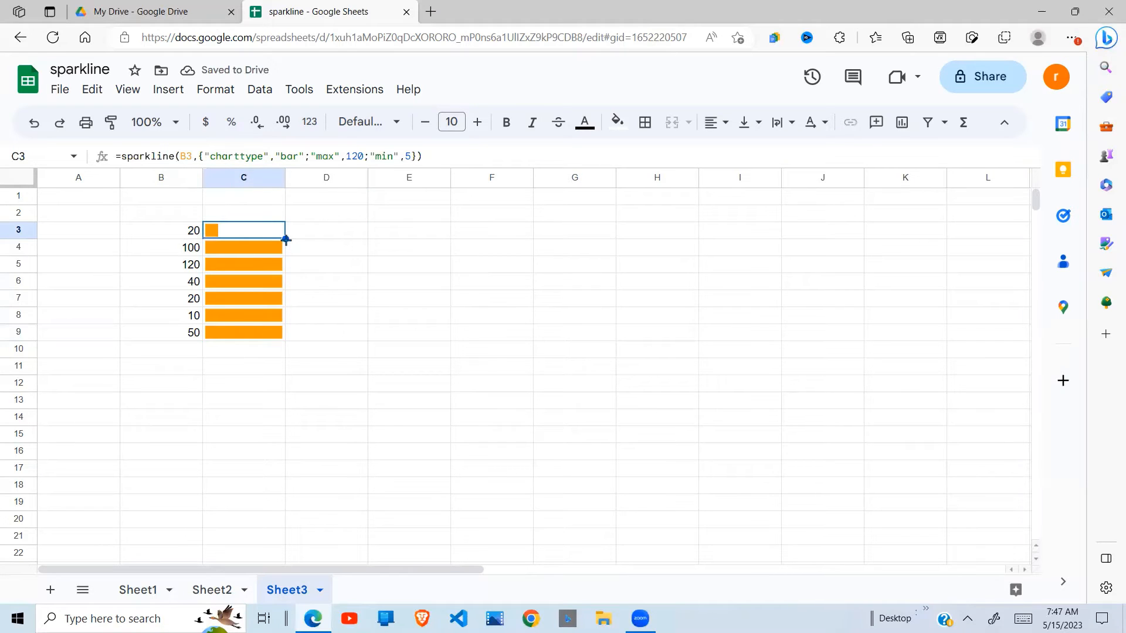
drag(285, 239, 280, 342)
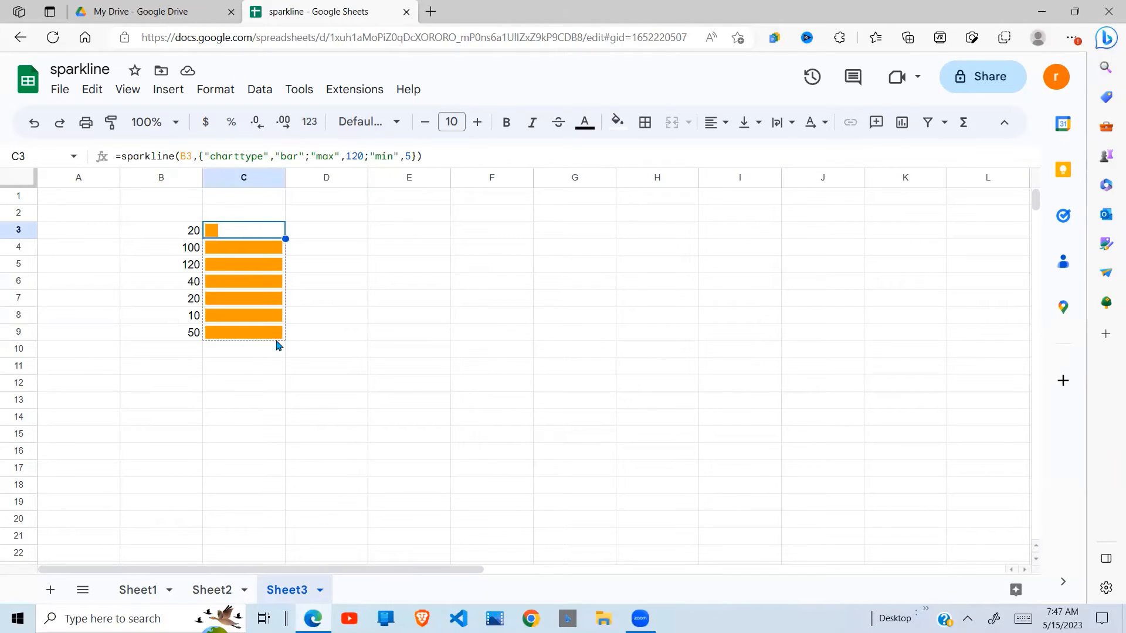
click(321, 334)
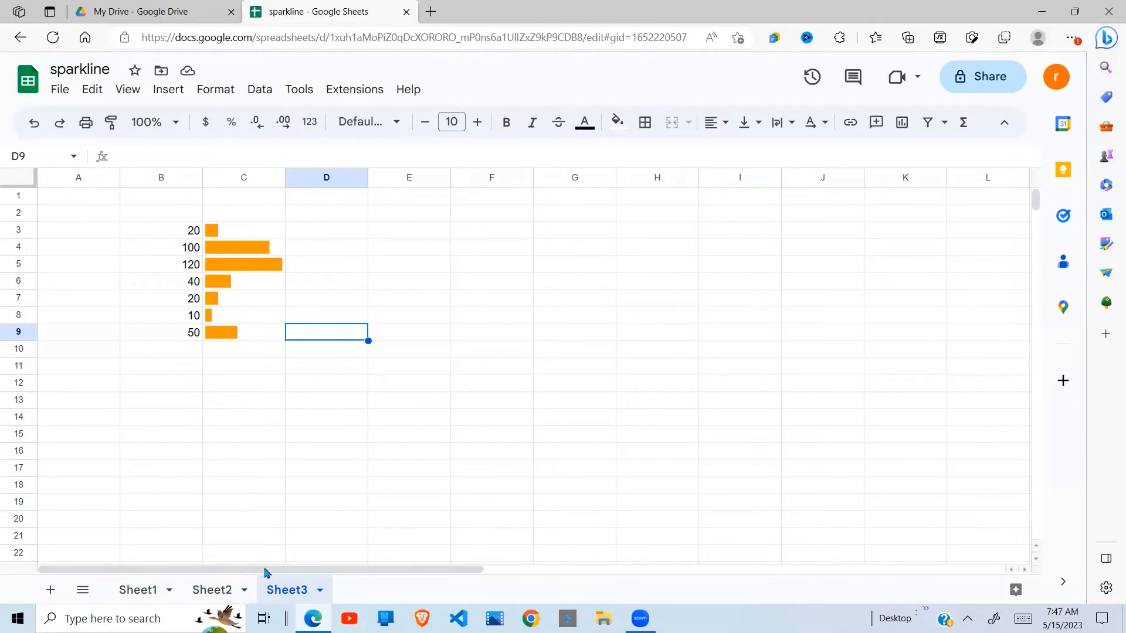
- On Sheet2, add the option "color","red" after "line" in the C5 sparkline formula, separated by a semicolon, and enter it
click(217, 591)
click(329, 318)
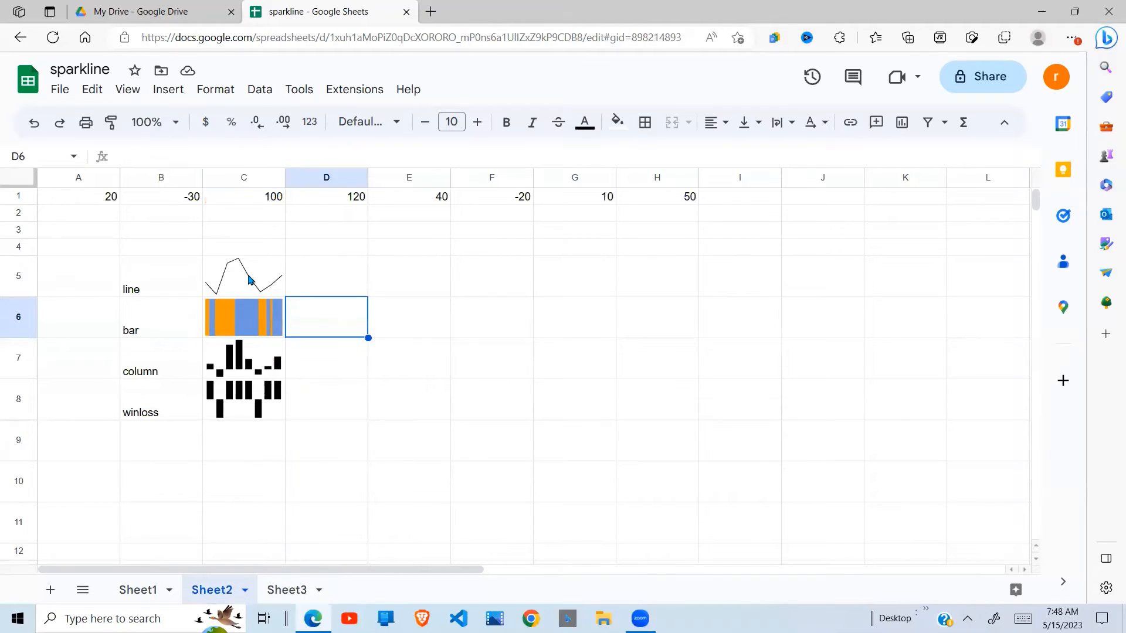
click(247, 277)
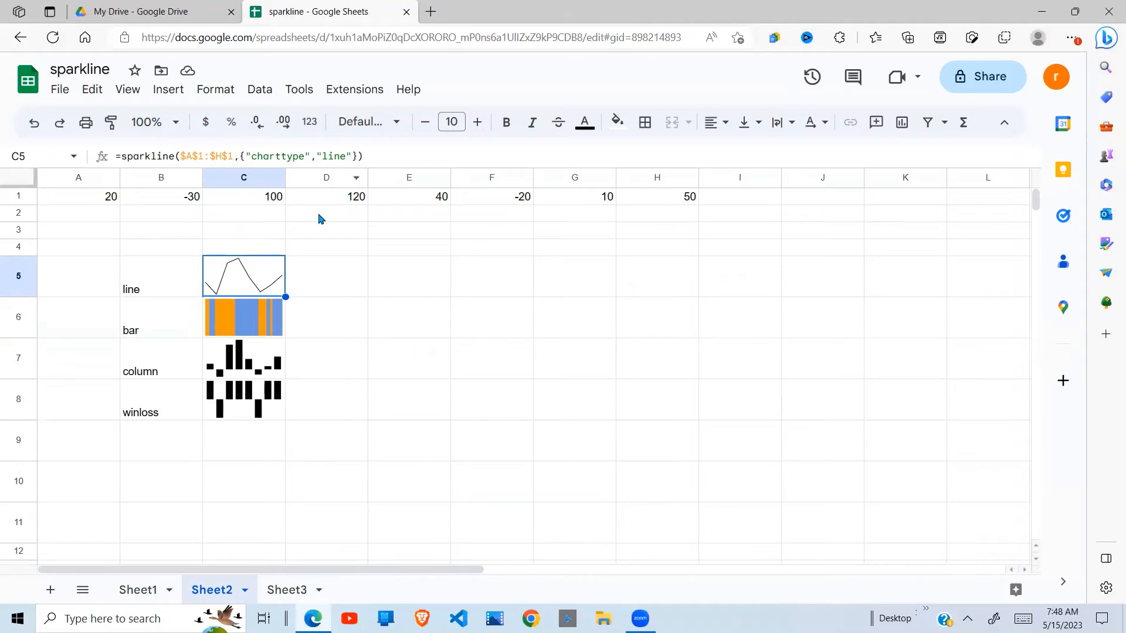
click(353, 156)
text(,)
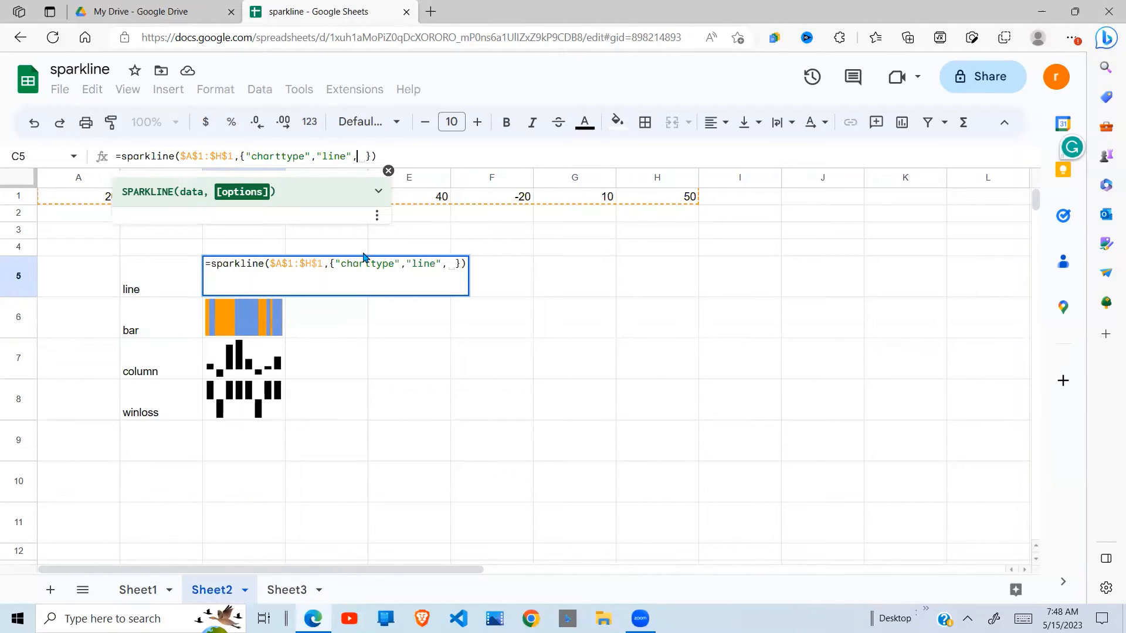
key(BackSpace)
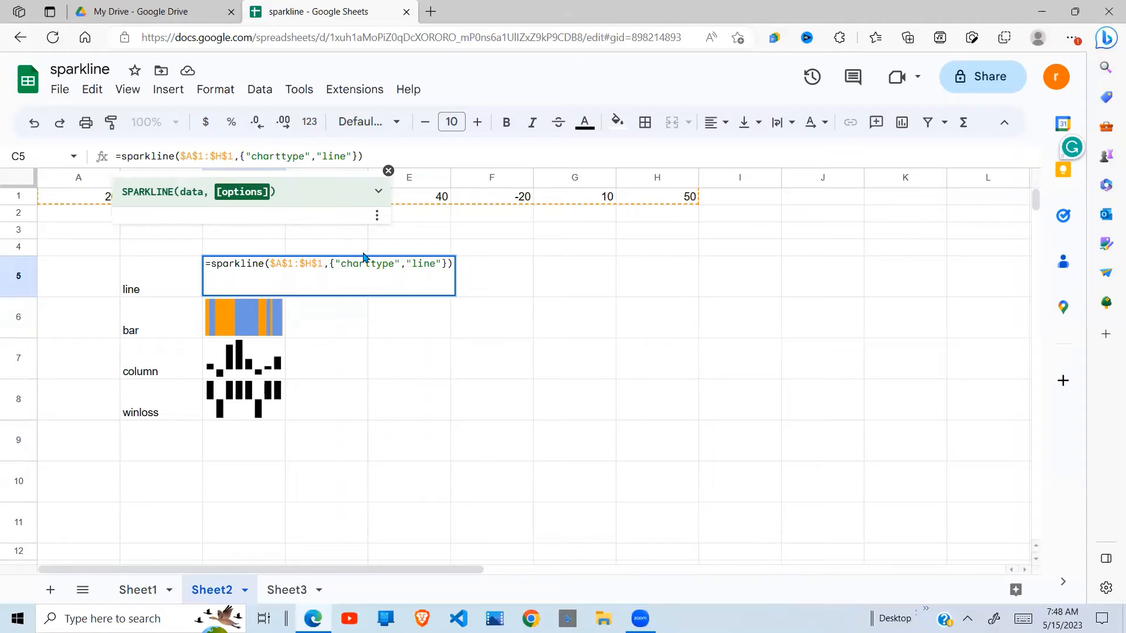
text(;"color)
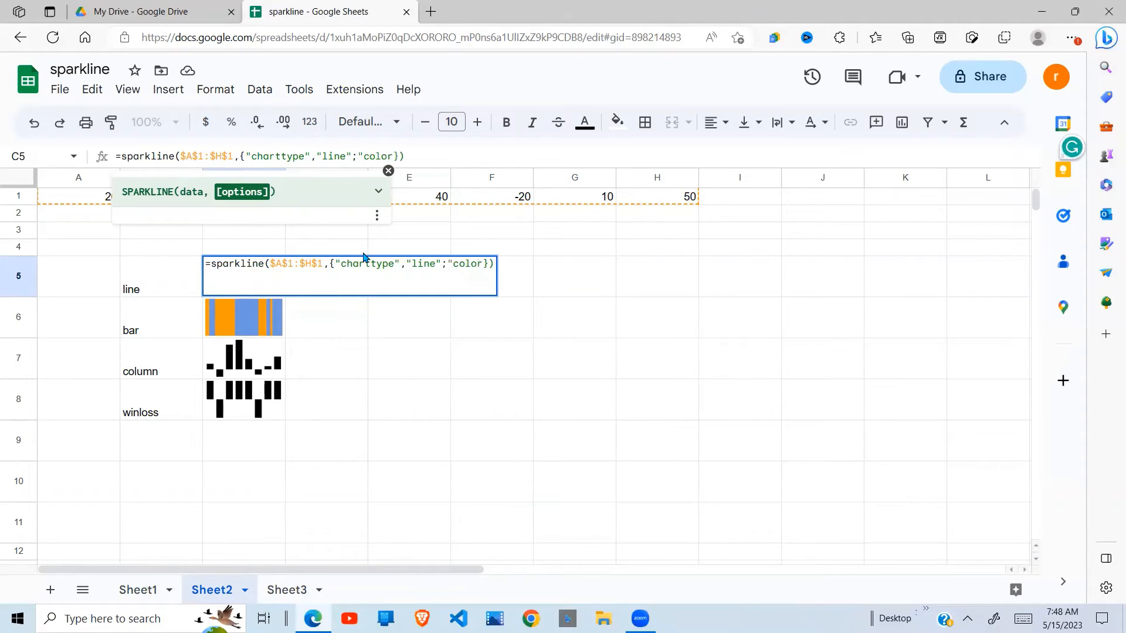
text(",)
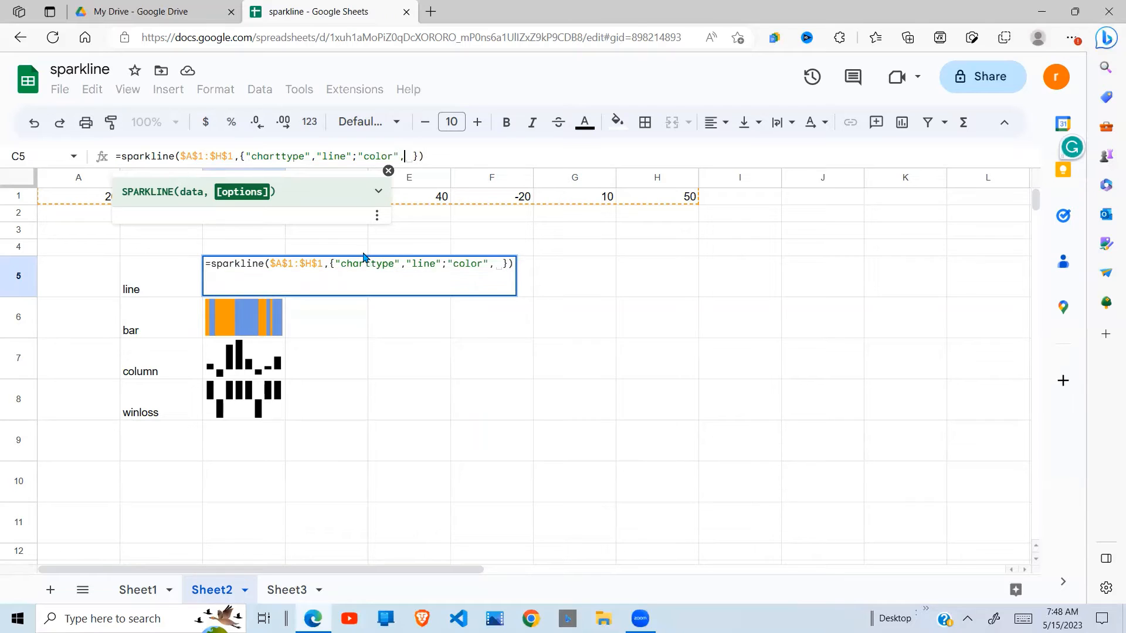
key(BackSpace)
text("red)
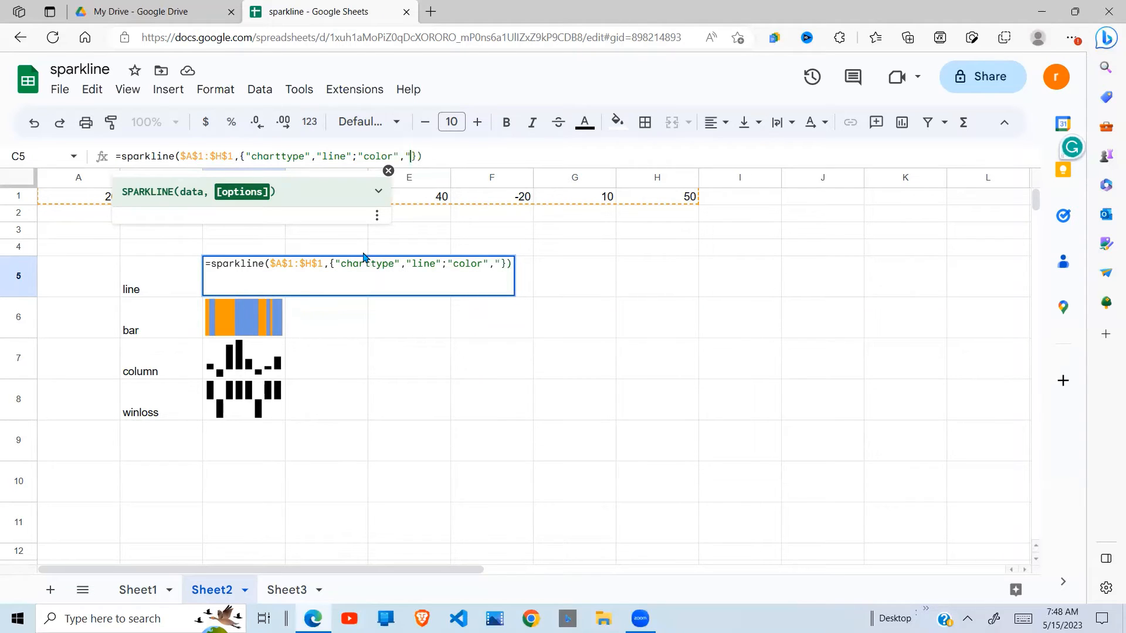
text(")
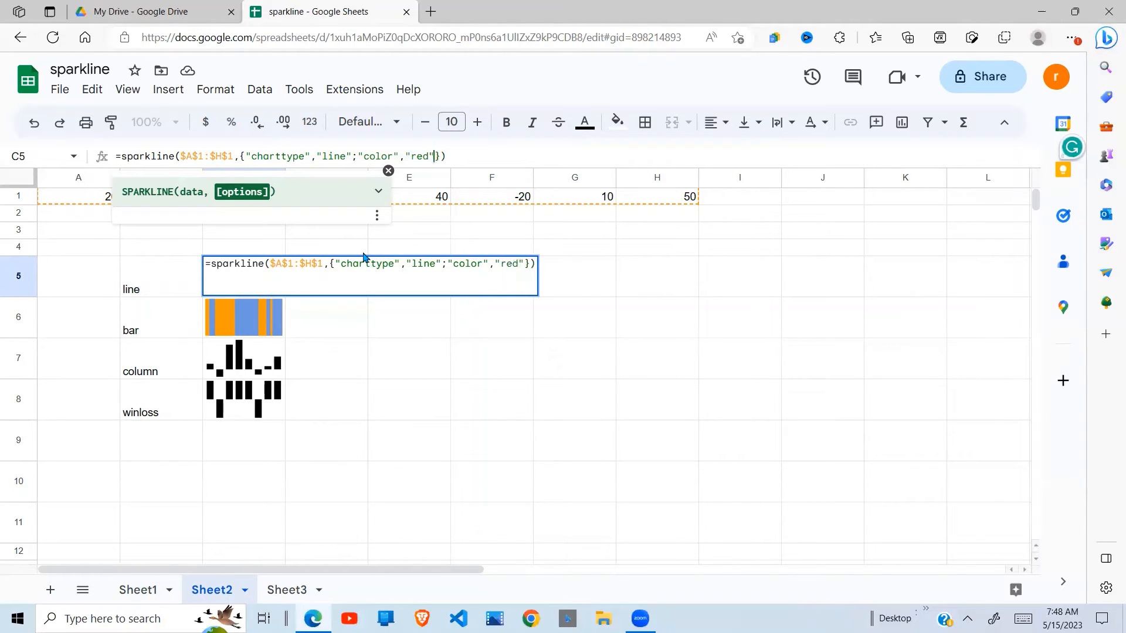
key(Return)
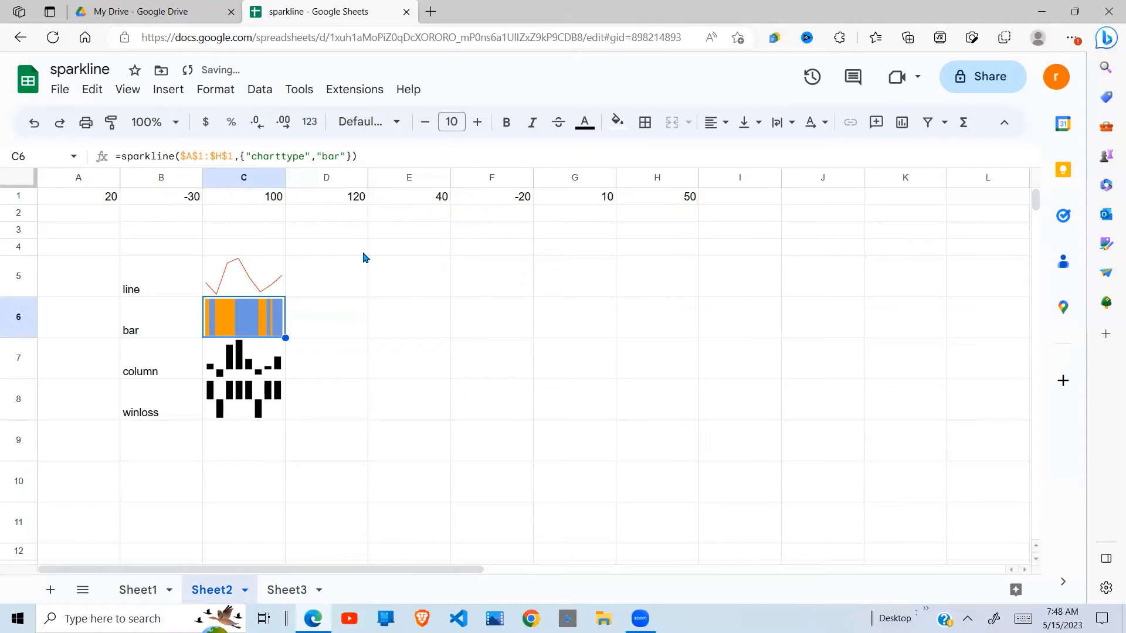
- Add the option "linewidth",5 after "red" in the C5 line sparkline formula and enter it
click(234, 277)
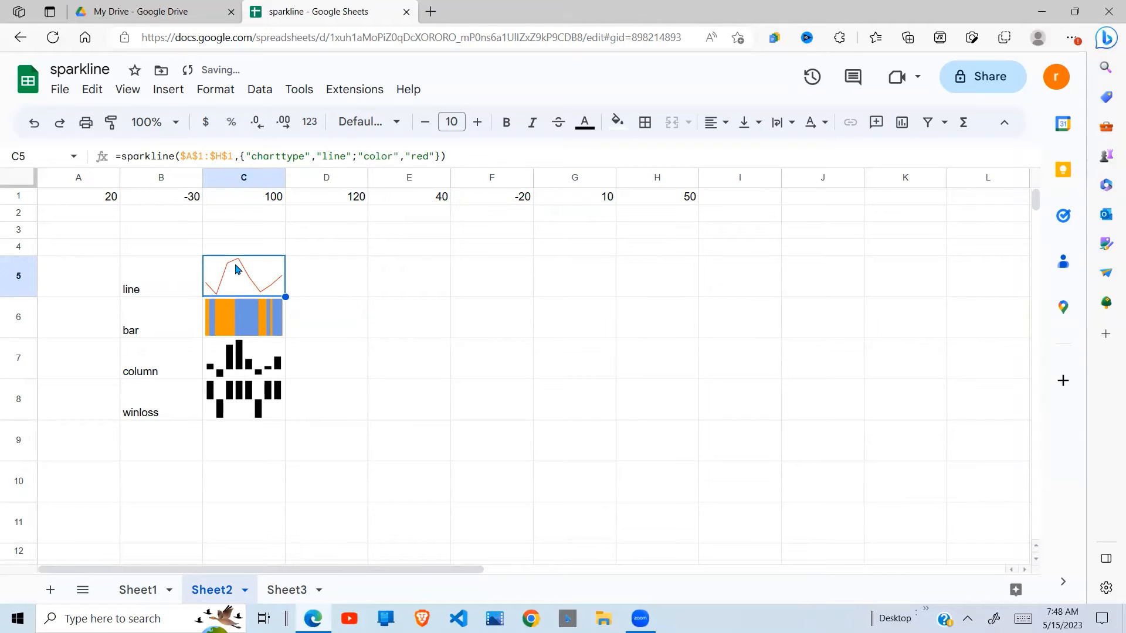
click(434, 155)
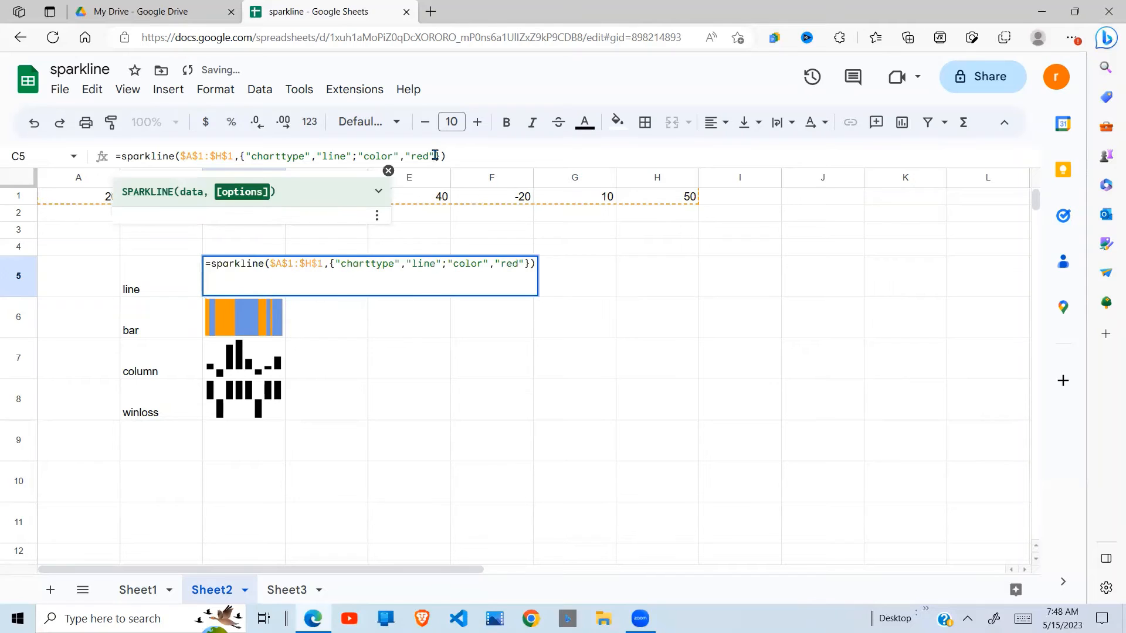
text(; )
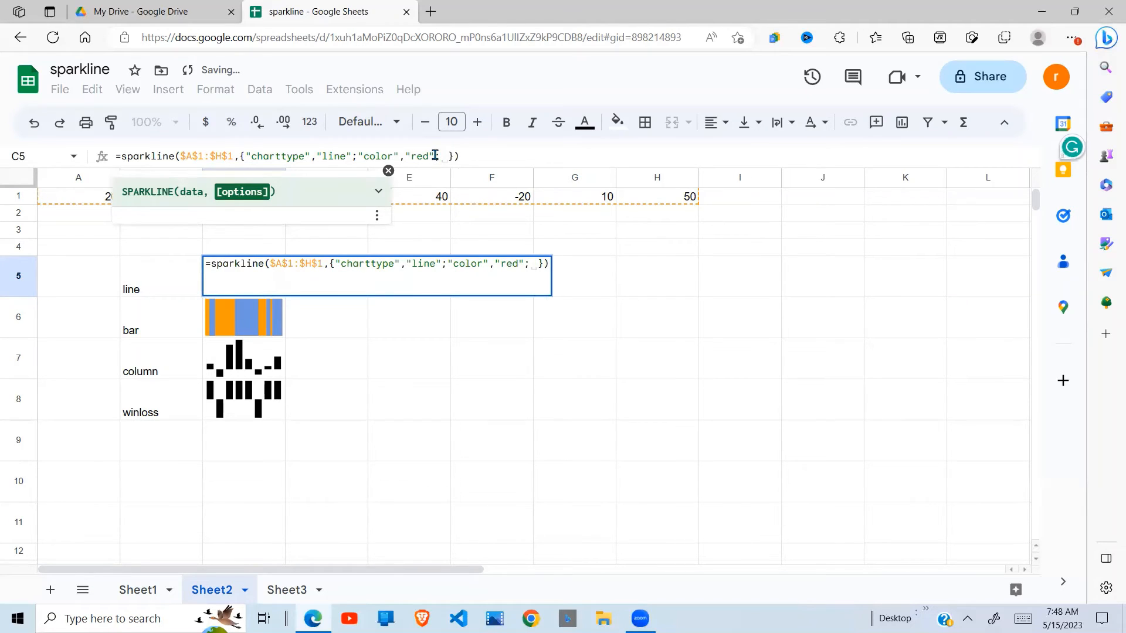
text(")
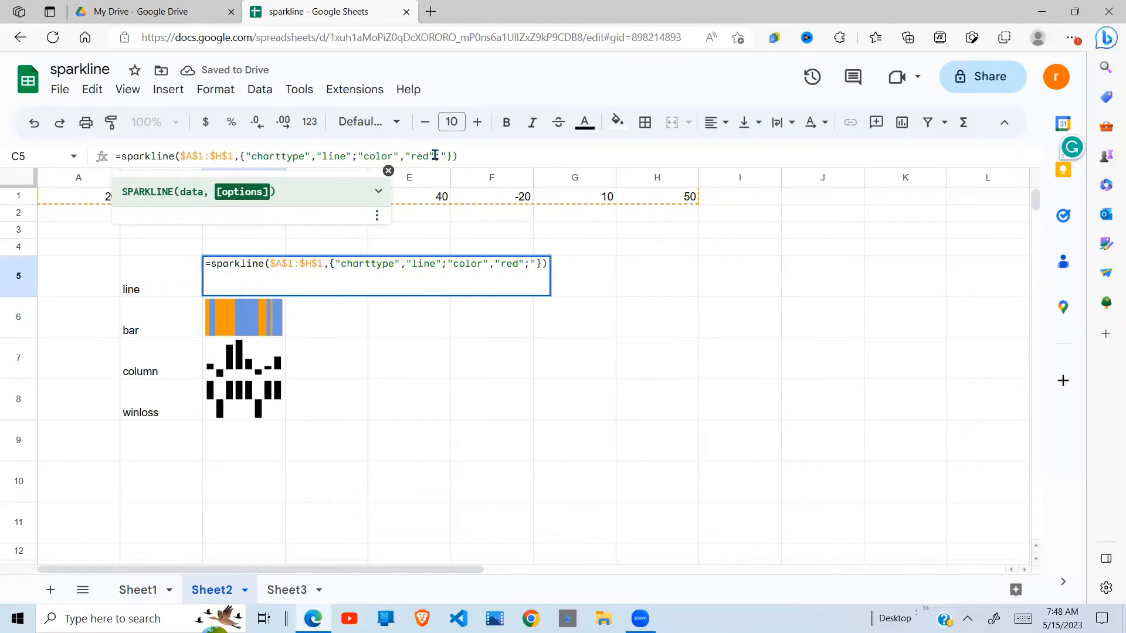
text(;")
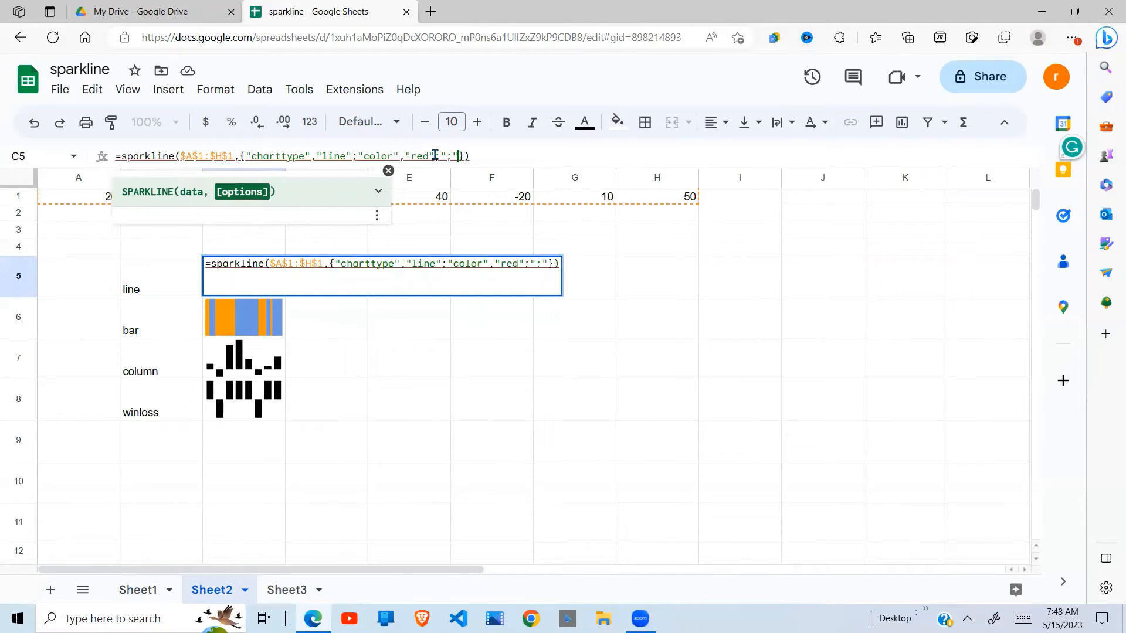
text(line)
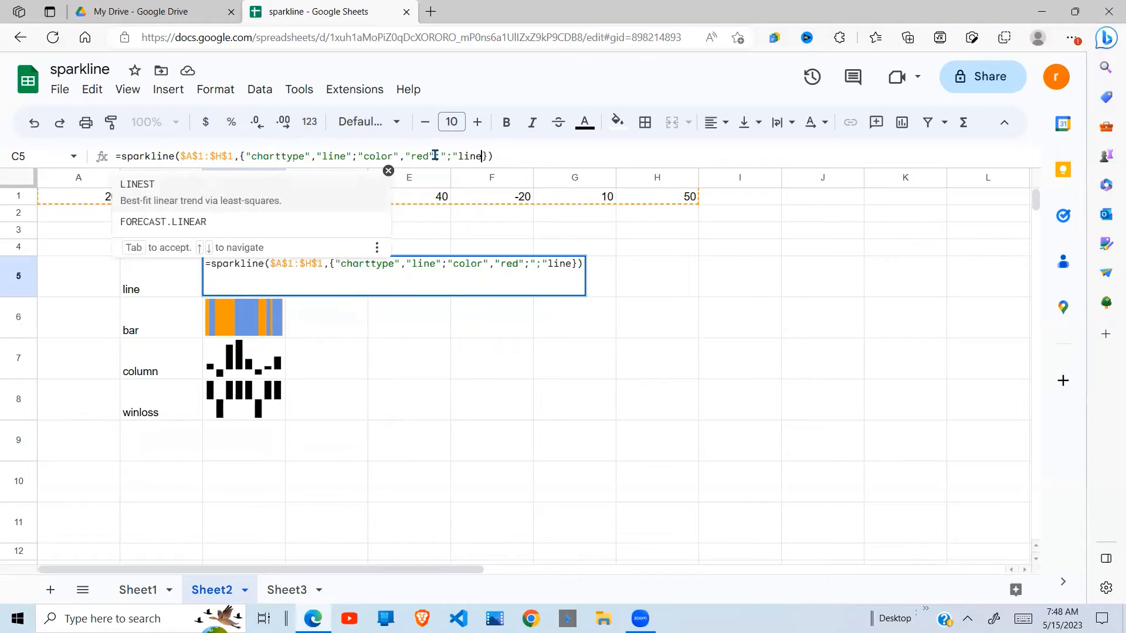
text(w)
text(idth)
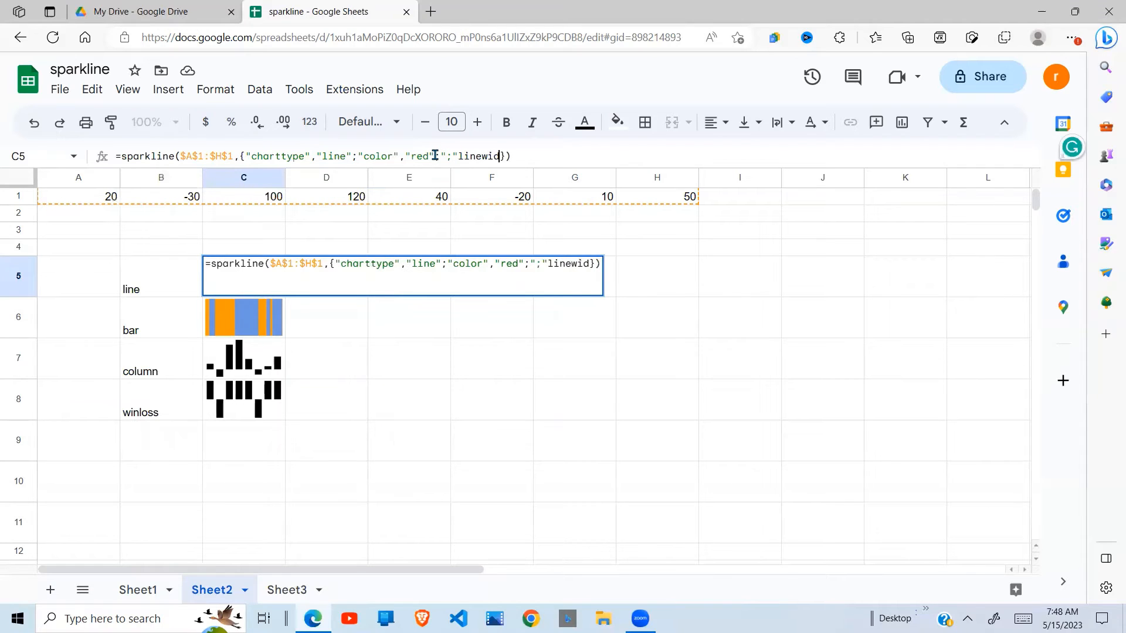
text(")
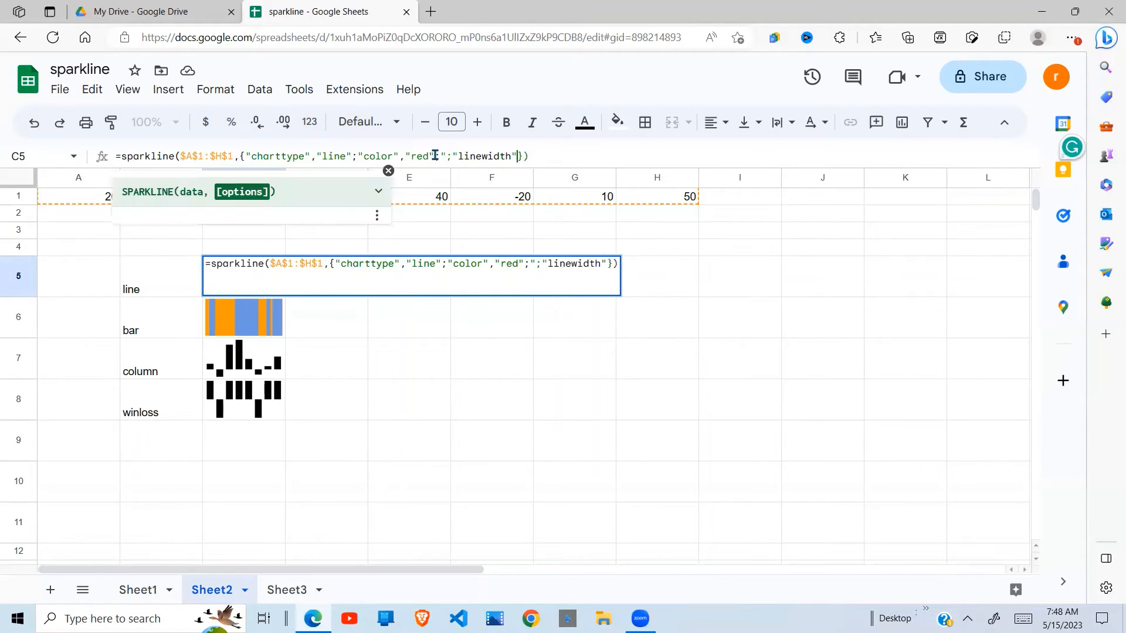
text(,5)
key(Return)
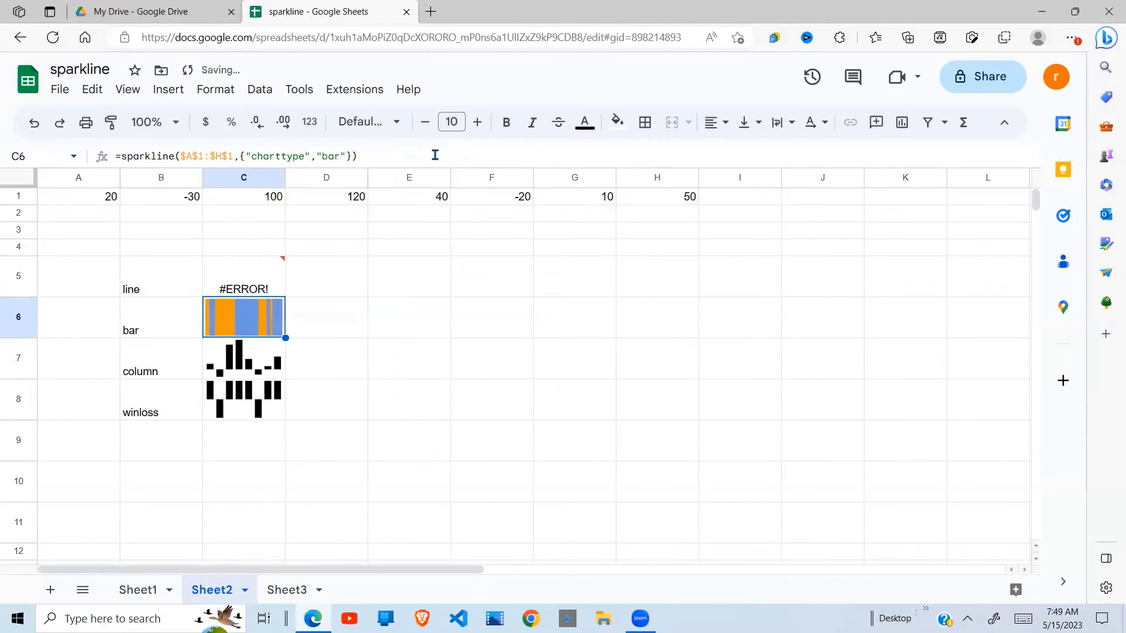
- Remove the extra semicolon and double quote between "red" and "linewidth" in the C5 formula and enter it
click(233, 294)
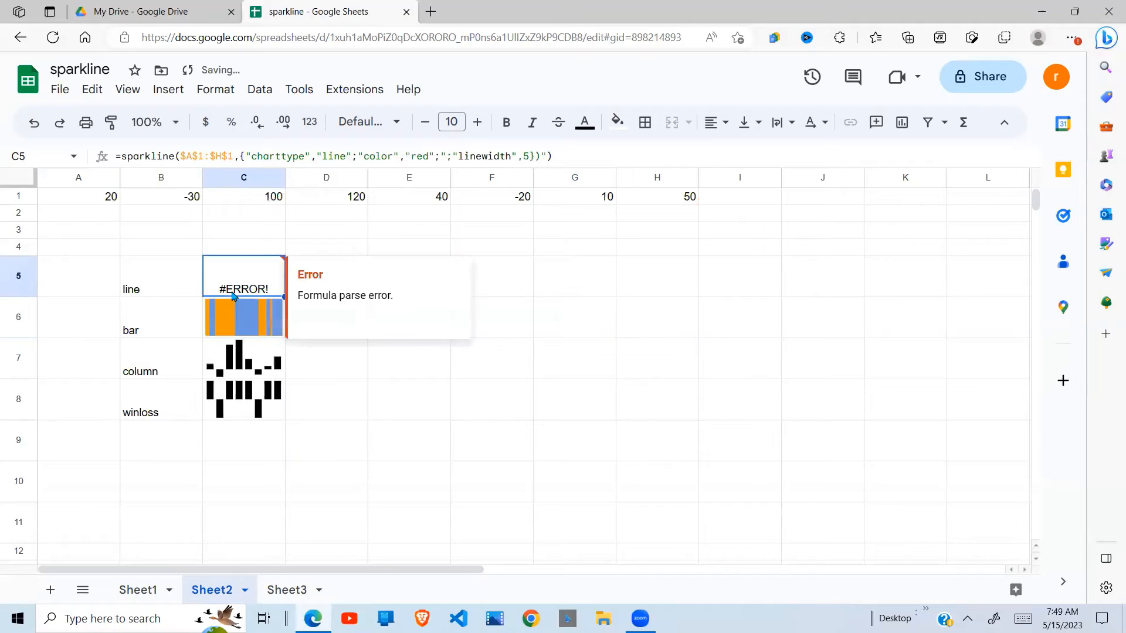
click(440, 157)
key(BackSpace)
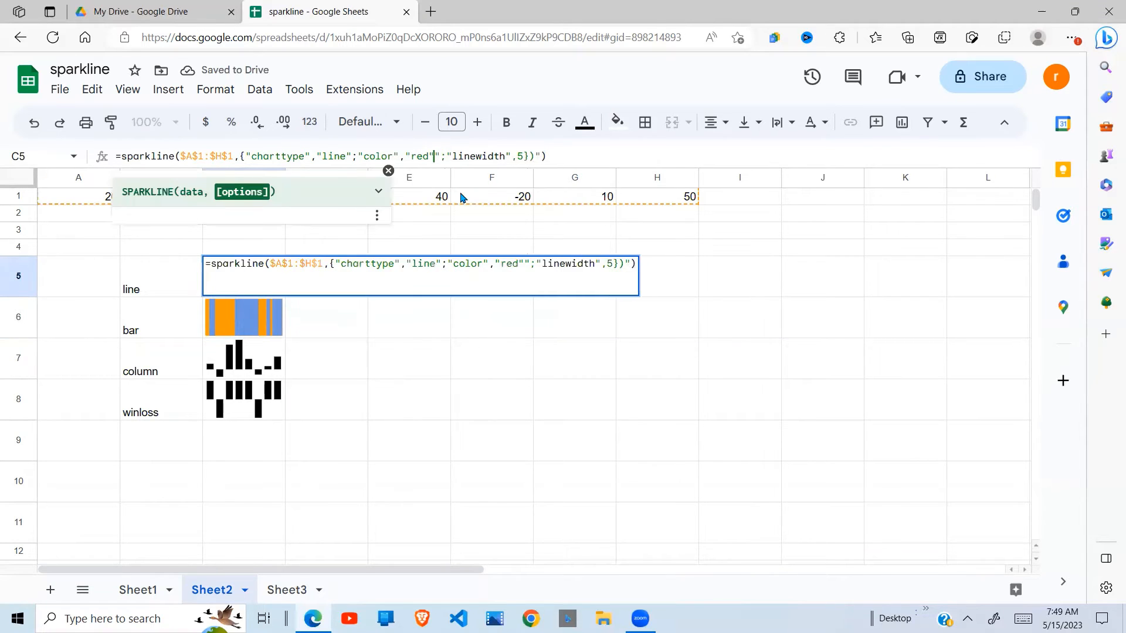
click(439, 156)
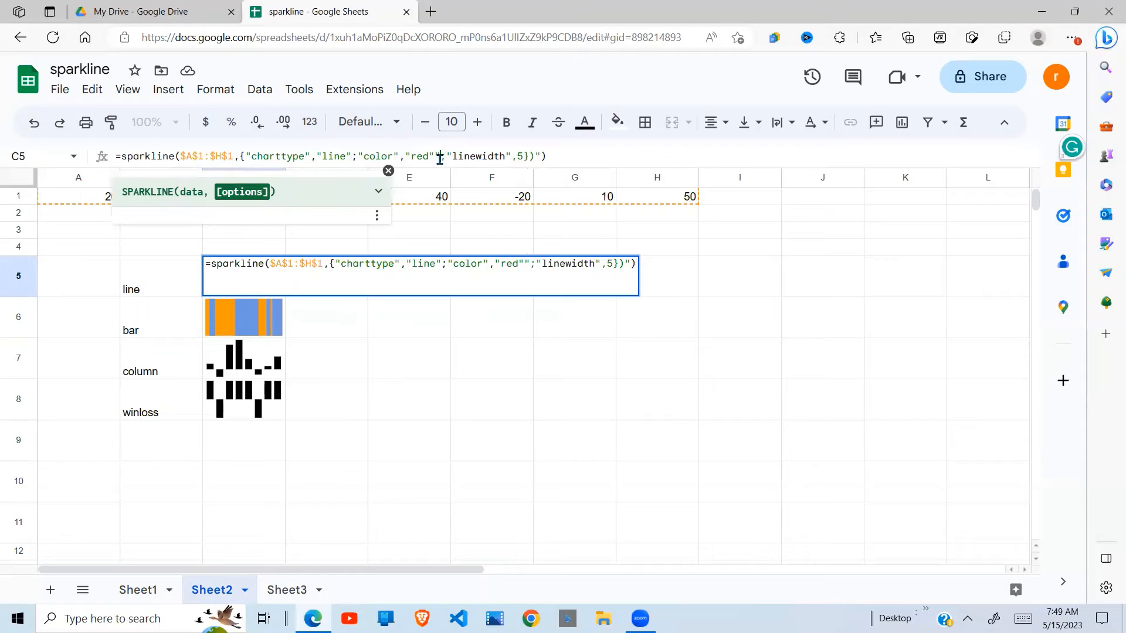
key(BackSpace)
key(Return)
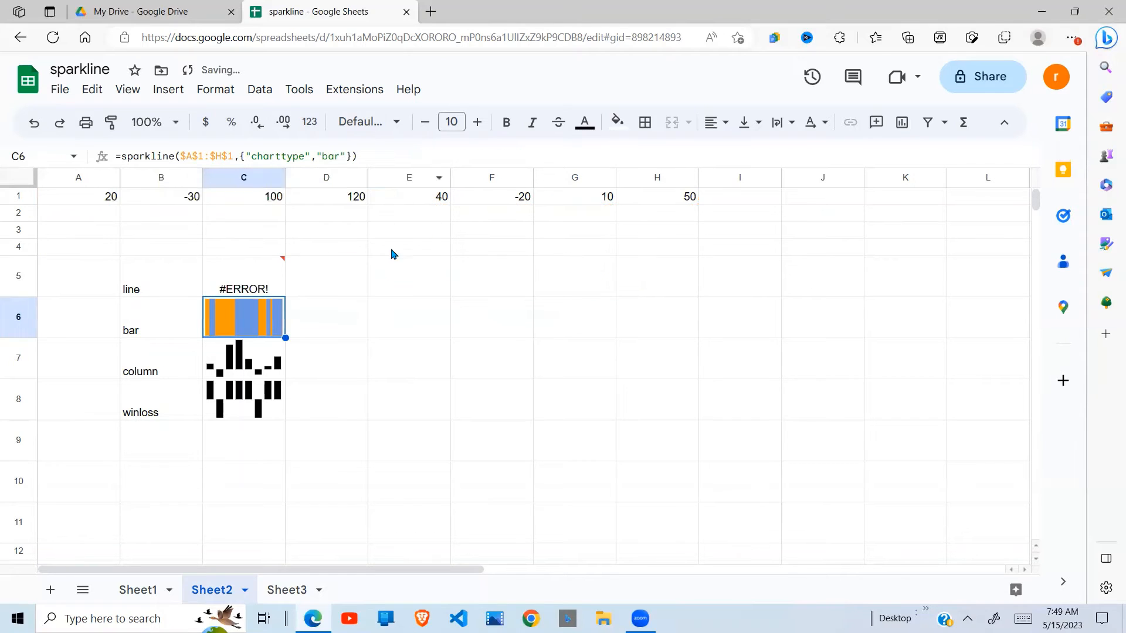
- Delete the stray quotes and extra parenthesis at the end of the C5 formula and enter it
click(287, 282)
click(265, 277)
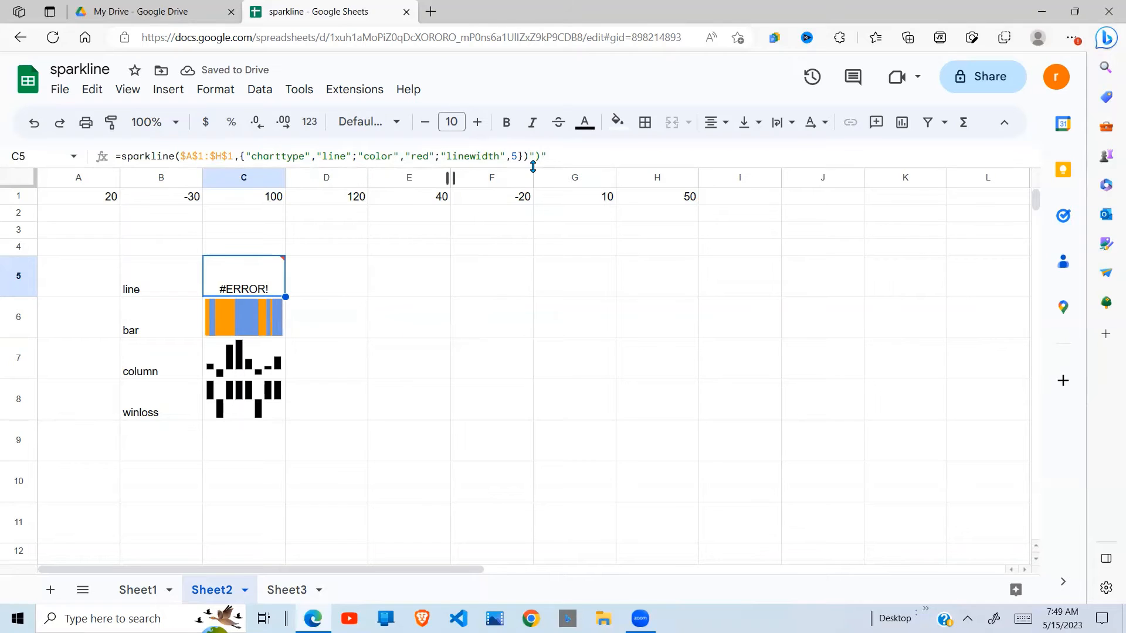
click(551, 158)
key(BackSpace)
key(BackSpace)
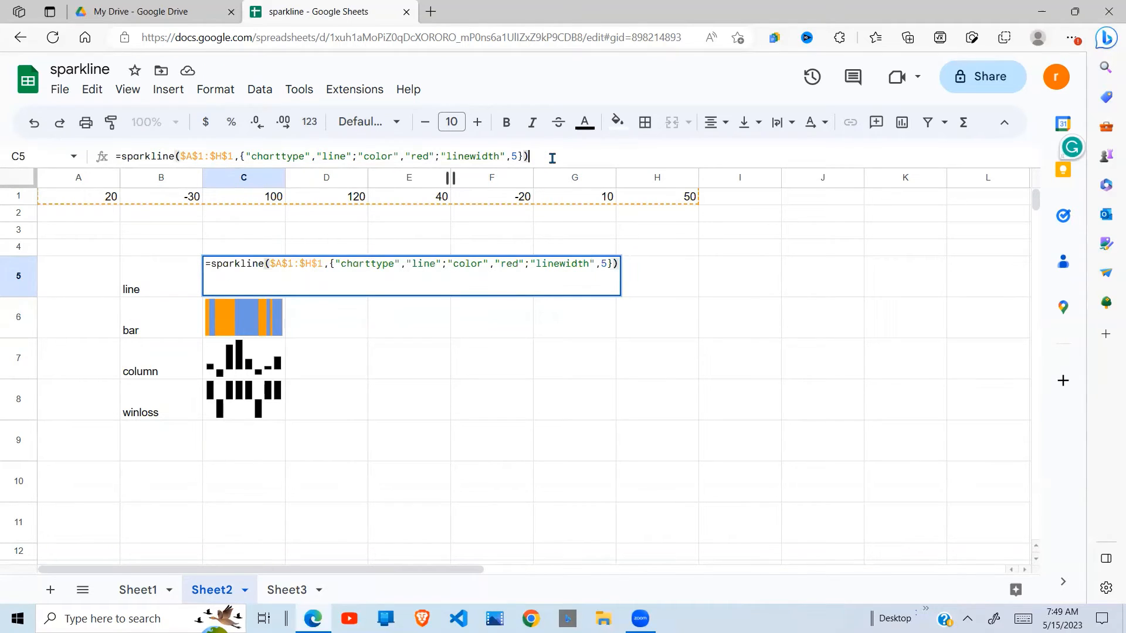
key(Return)
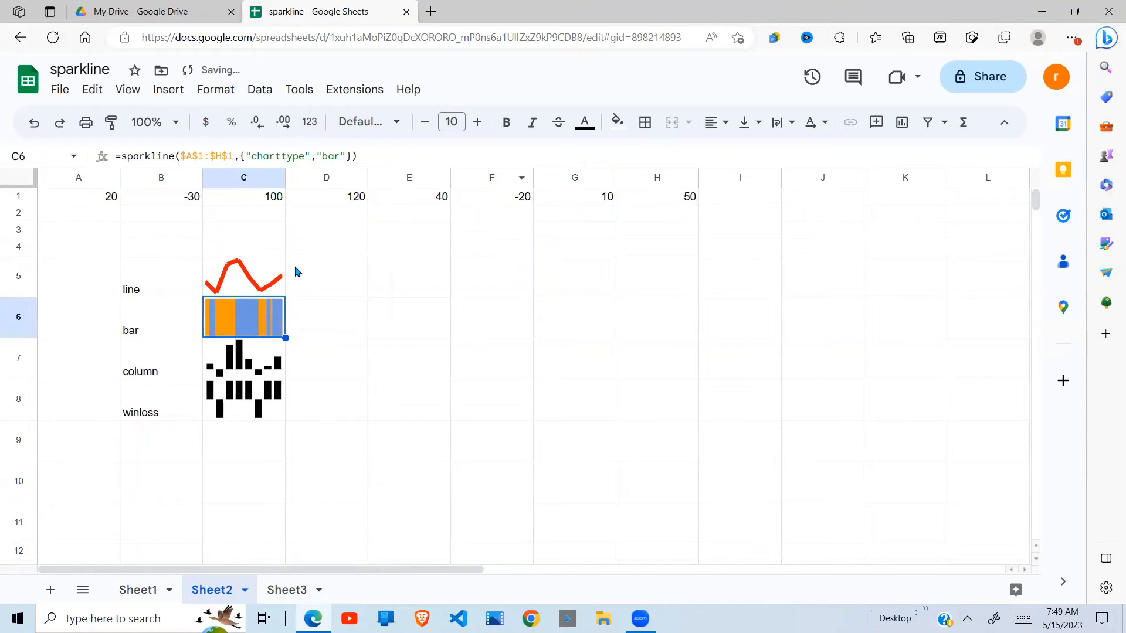
- Change the color value in the C5 line sparkline formula to "green" and enter it
click(273, 275)
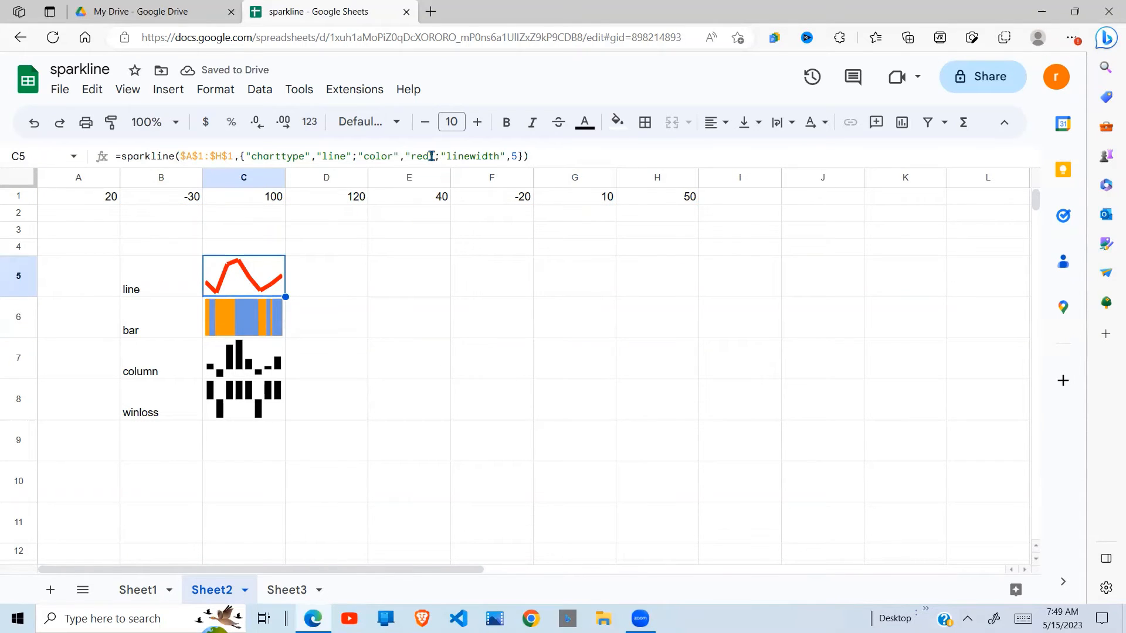
click(431, 156)
key(BackSpace)
key(BackSpace)
key(BackSpace)
text(green)
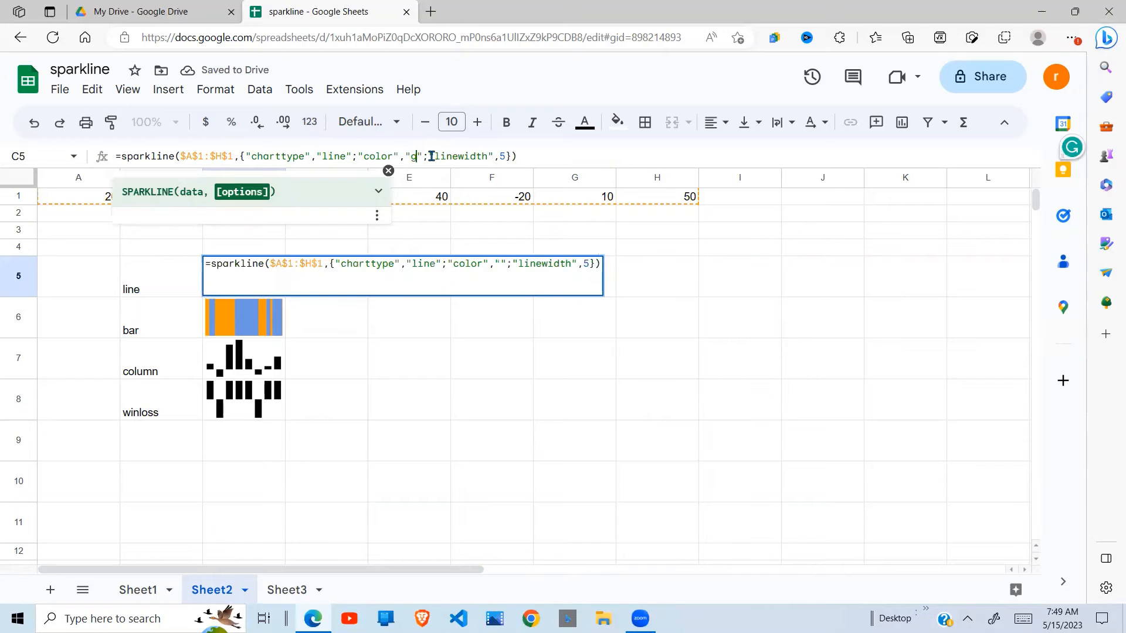
key(Return)
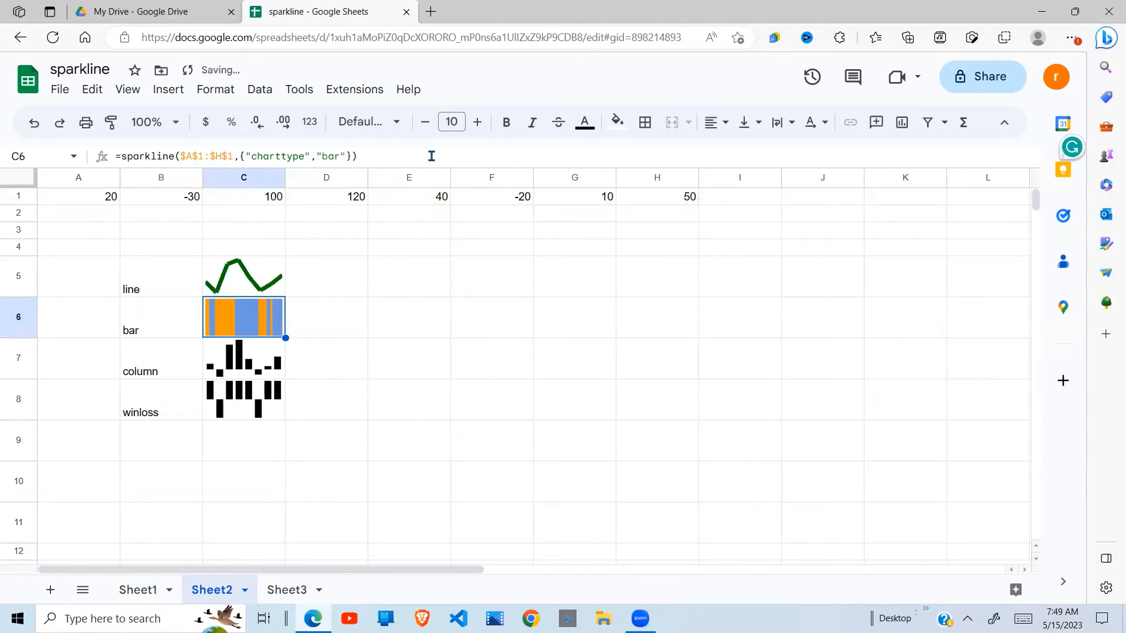
click(247, 284)
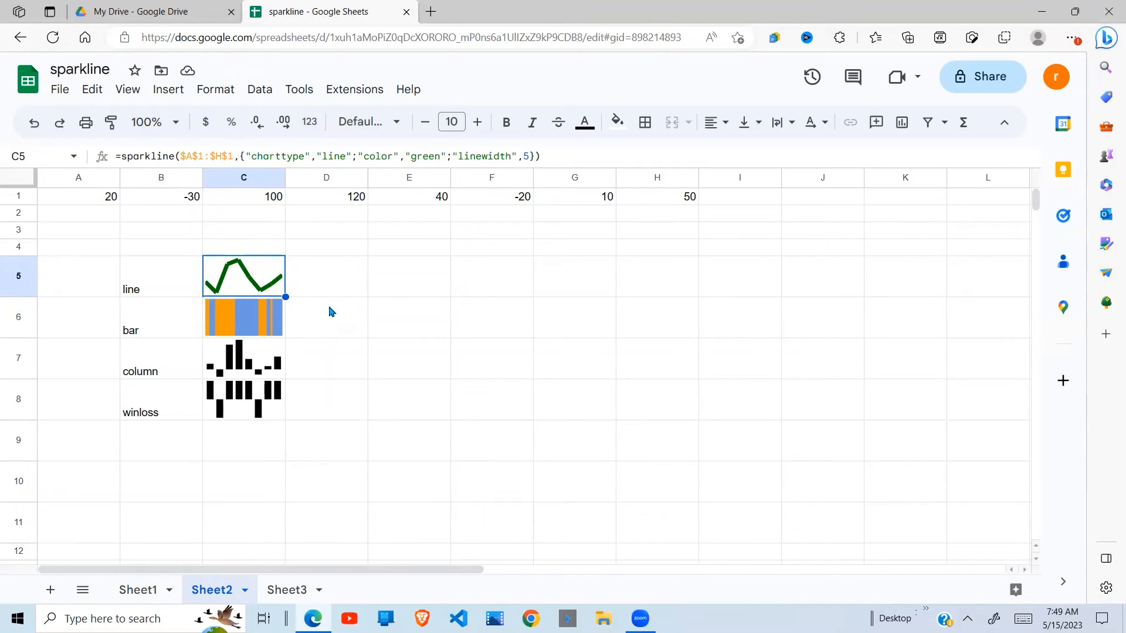
- Add the option "color1","red" after "bar" in the C6 sparkline formula, separated by a semicolon
click(263, 317)
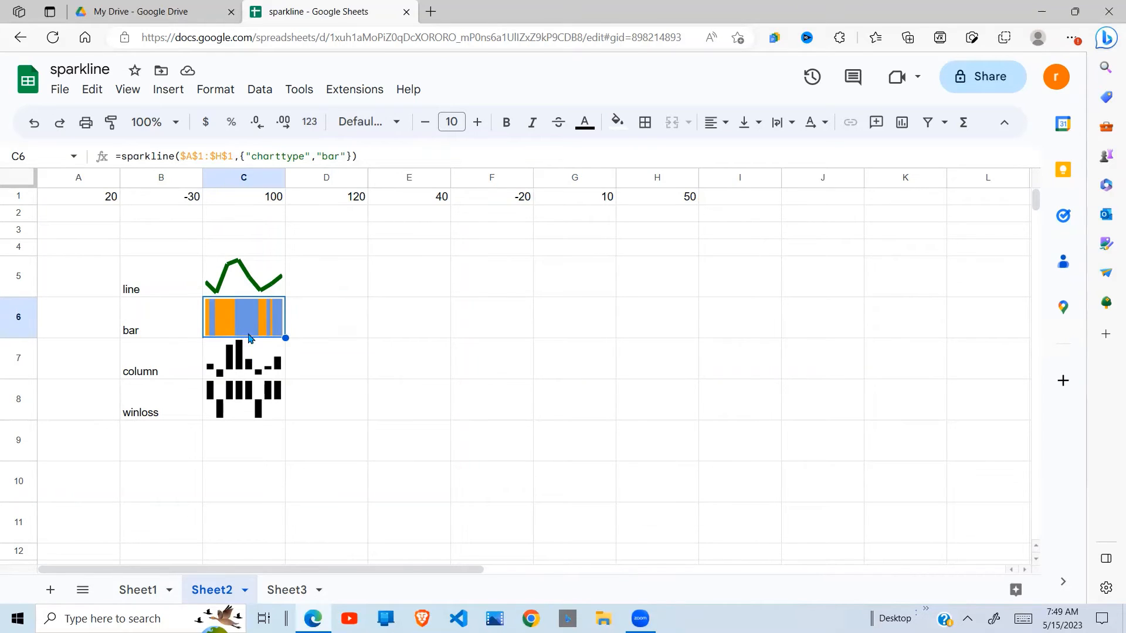
click(350, 153)
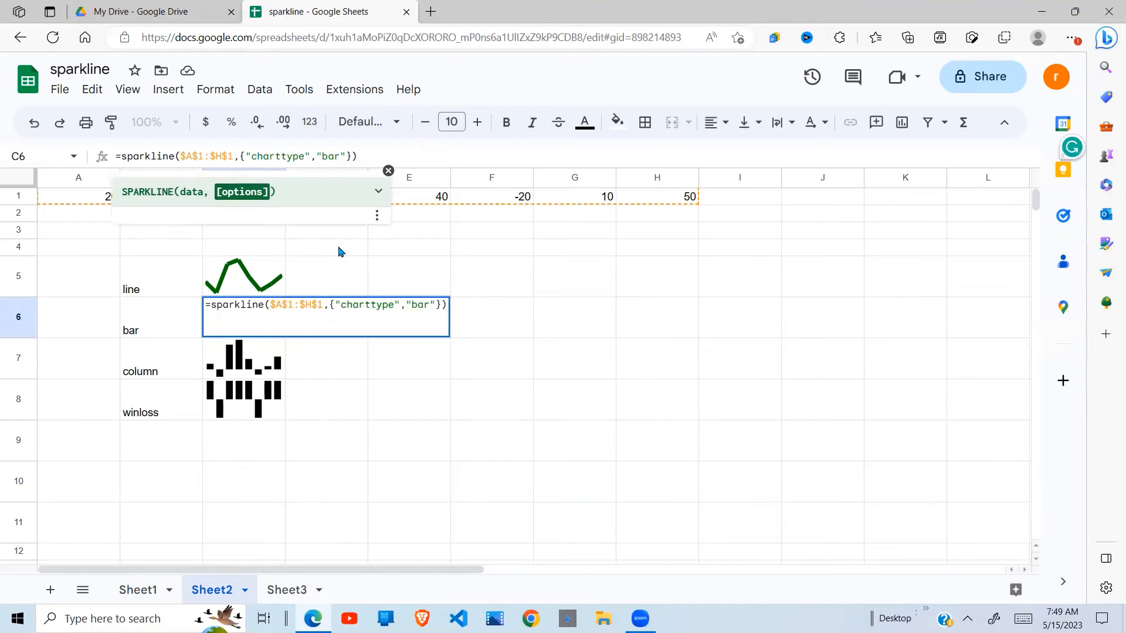
text(;"color)
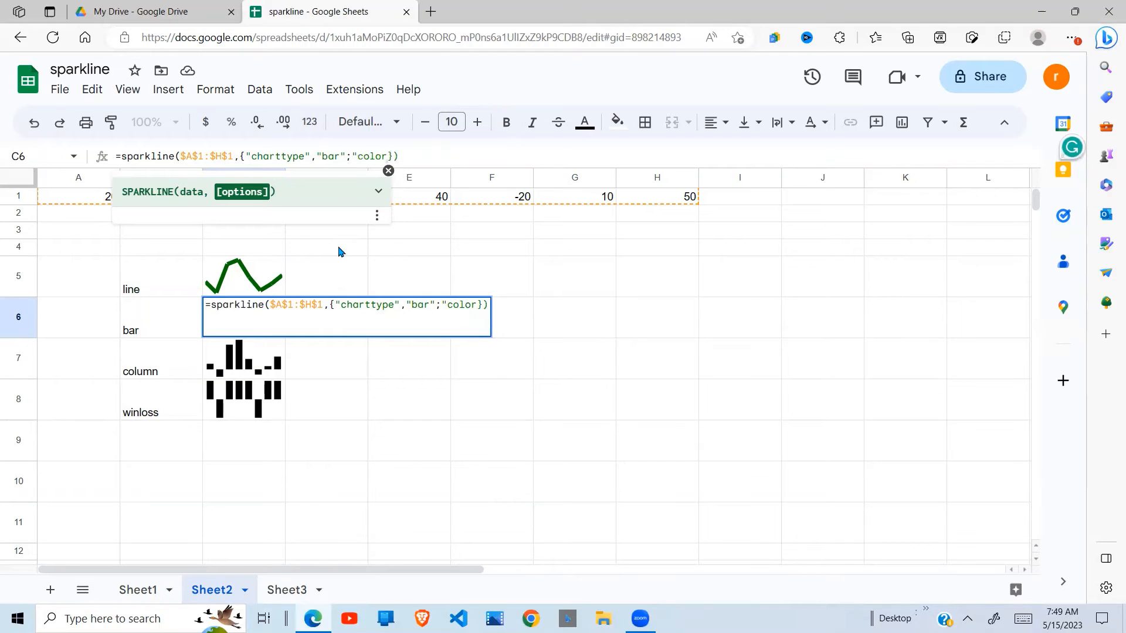
text(1",)
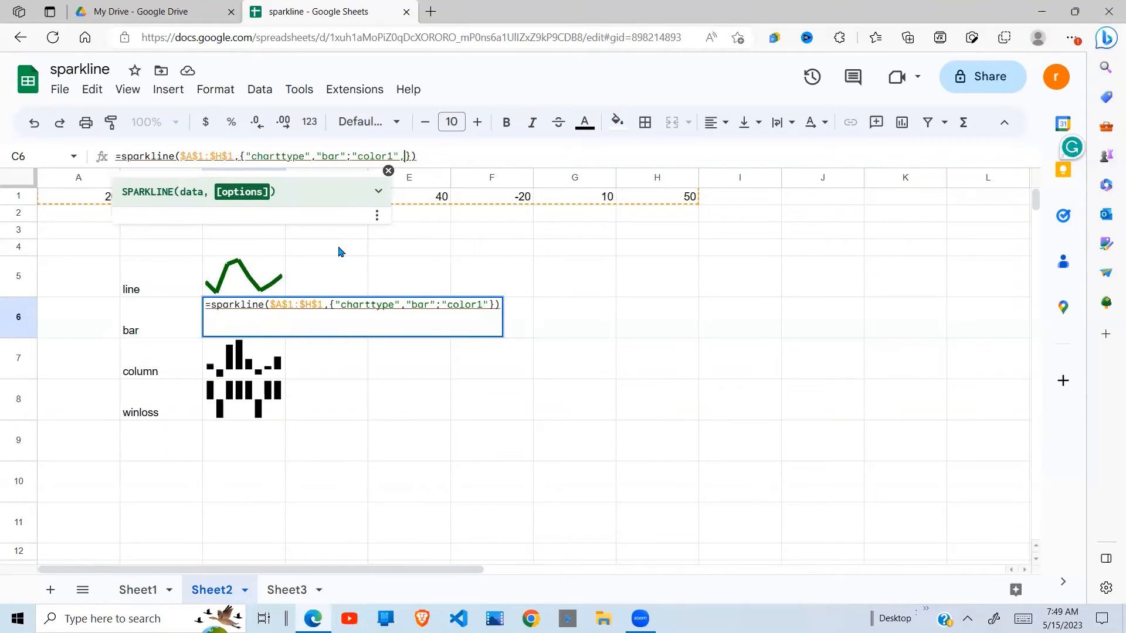
key(BackSpace)
text(")
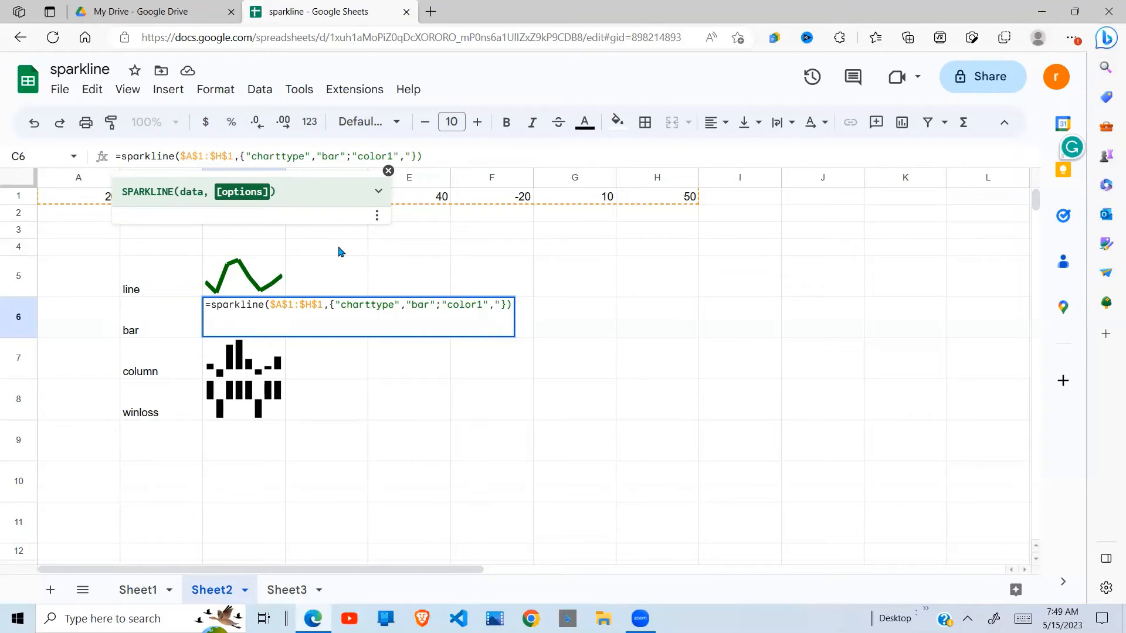
text(red")
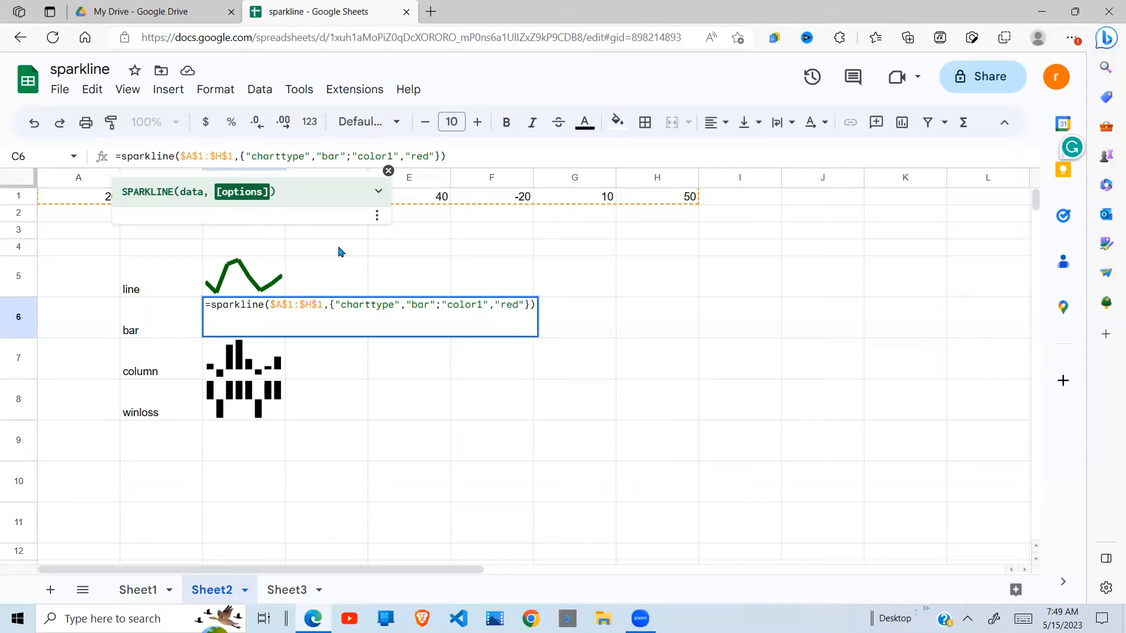
- Add the option "color2","green" after "red" in the C6 bar sparkline formula and enter it
text(;"color)
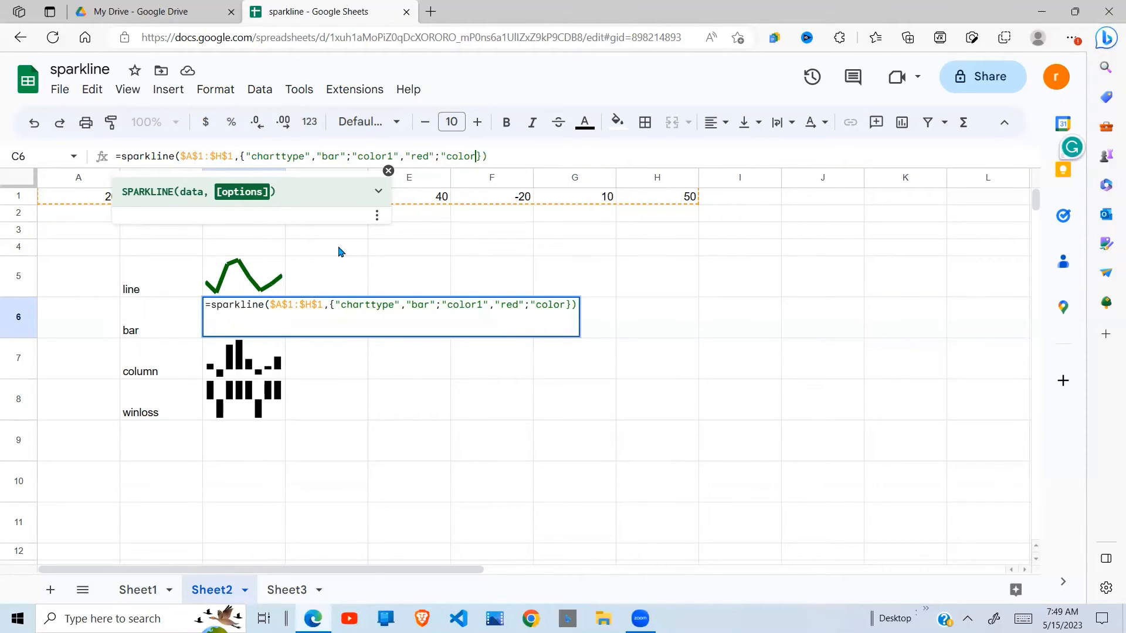
text(2")
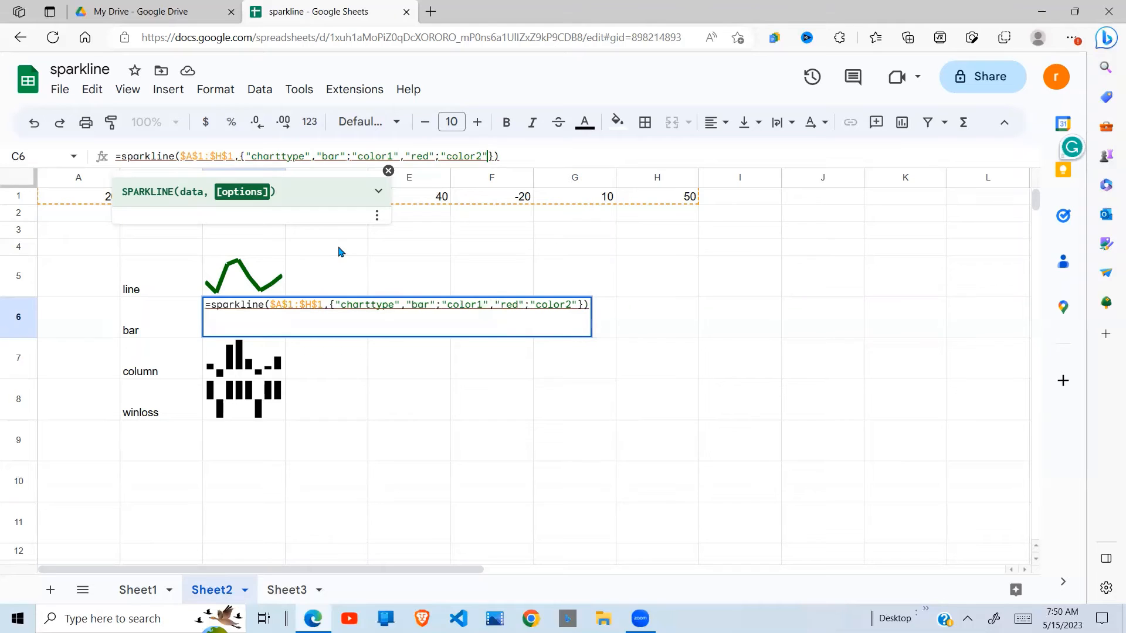
text(,")
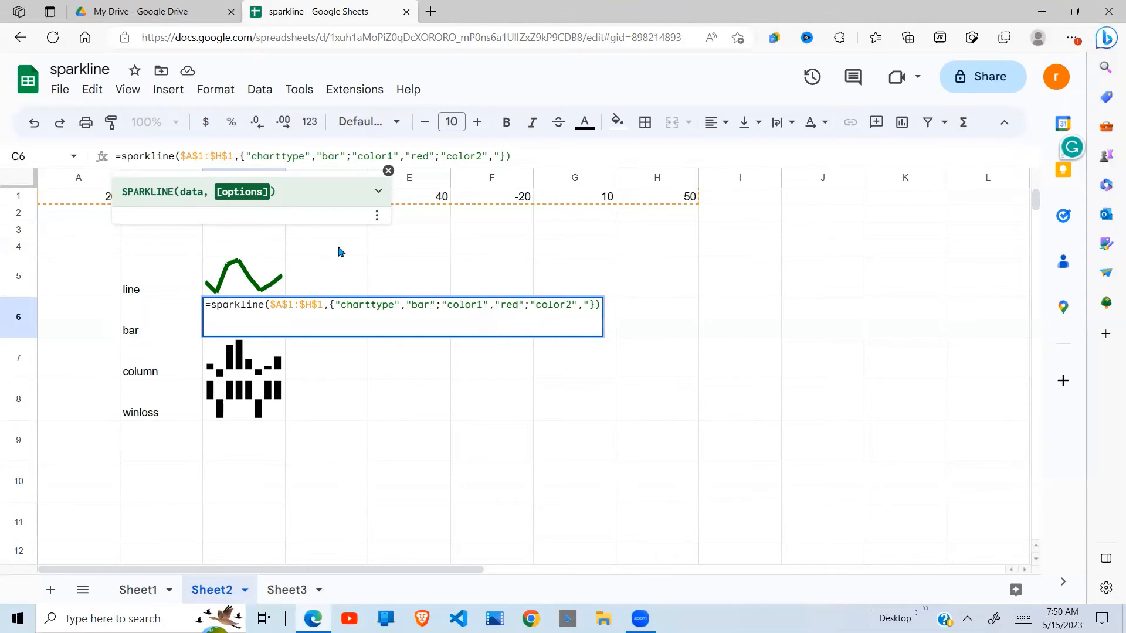
text(gree)
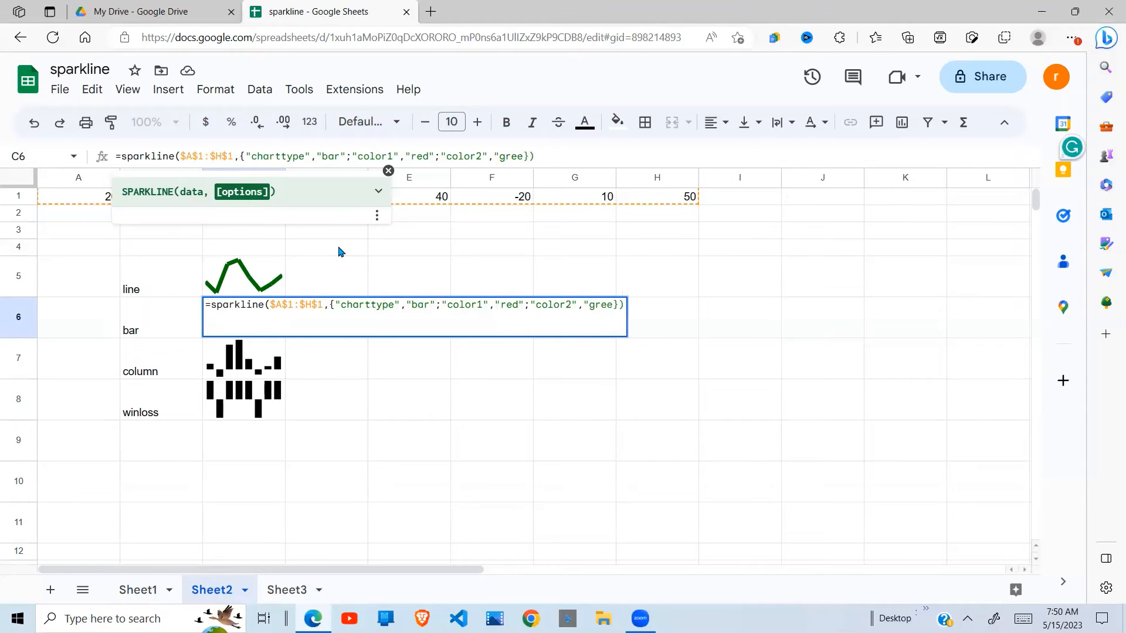
text(n")
key(Return)
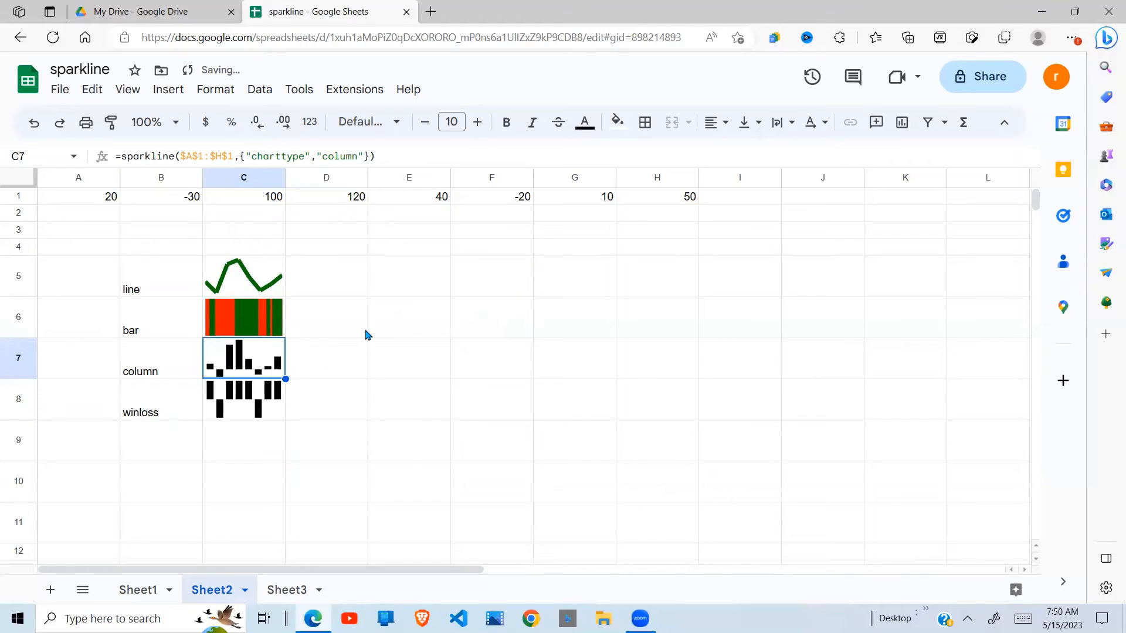
click(300, 327)
key(Left)
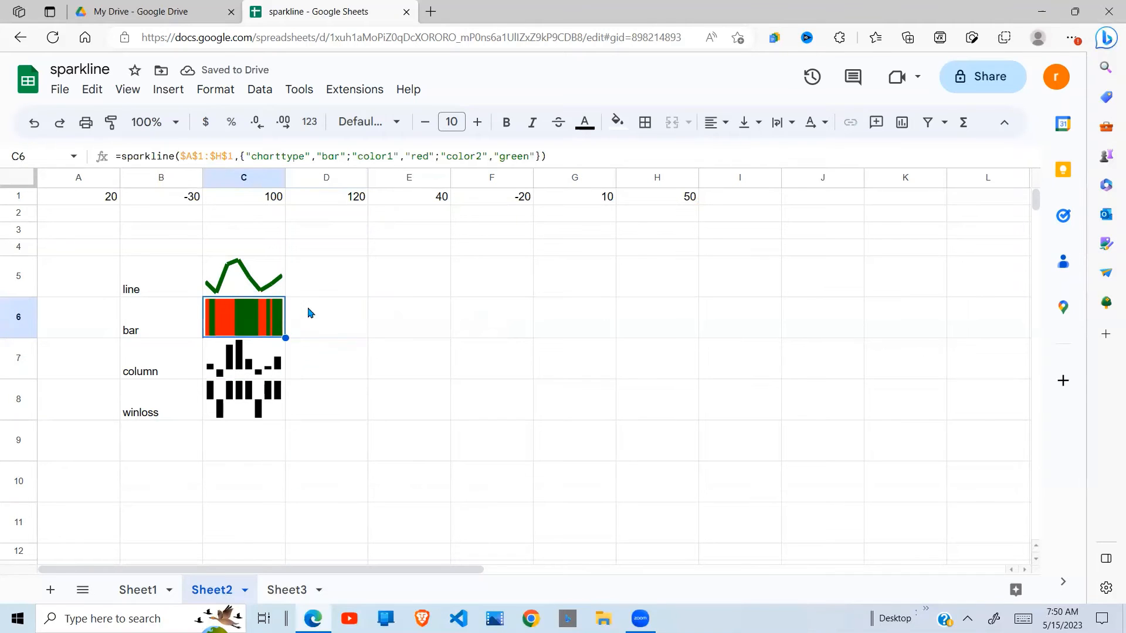
- Add the option "color","blue" after "column" in the C7 sparkline formula, separated by a semicolon, and enter it
click(267, 362)
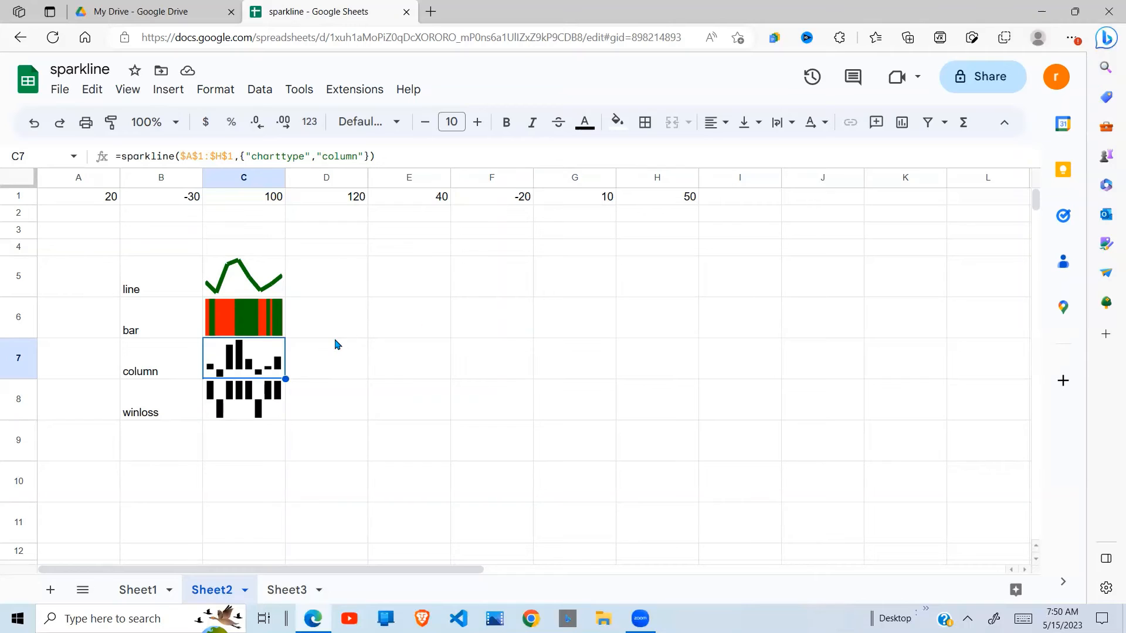
click(364, 156)
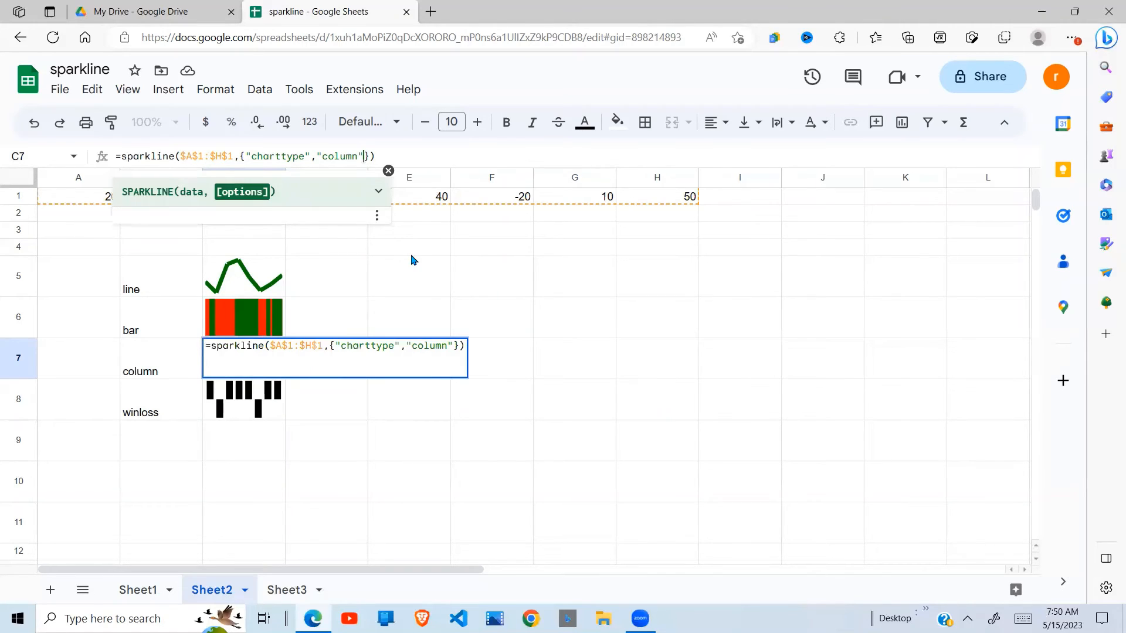
text(;)
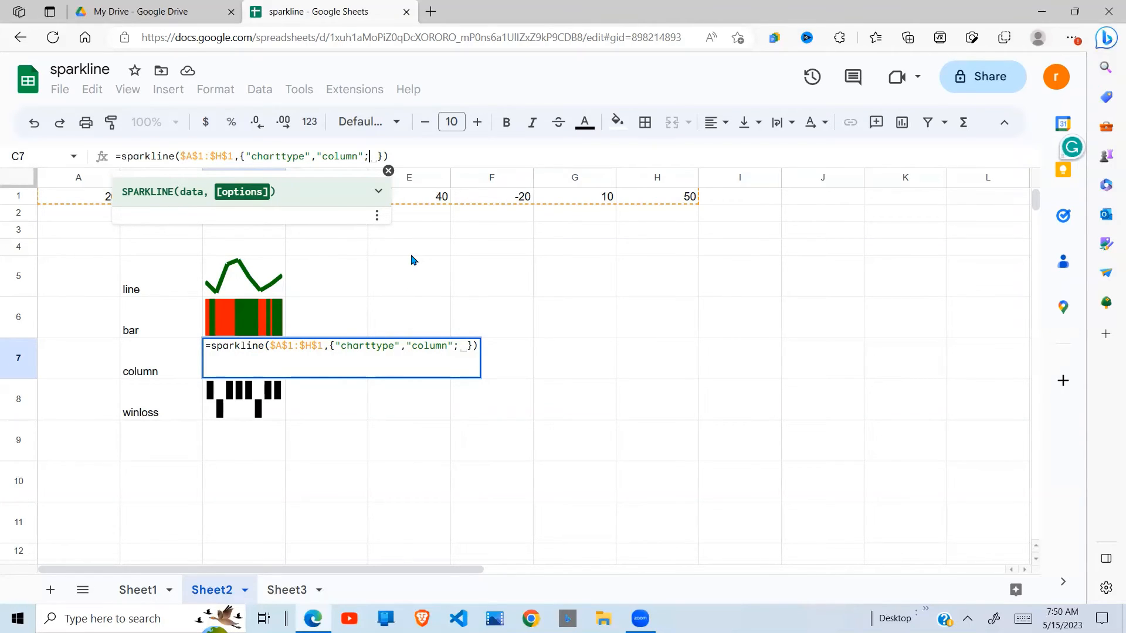
key(BackSpace)
text(")
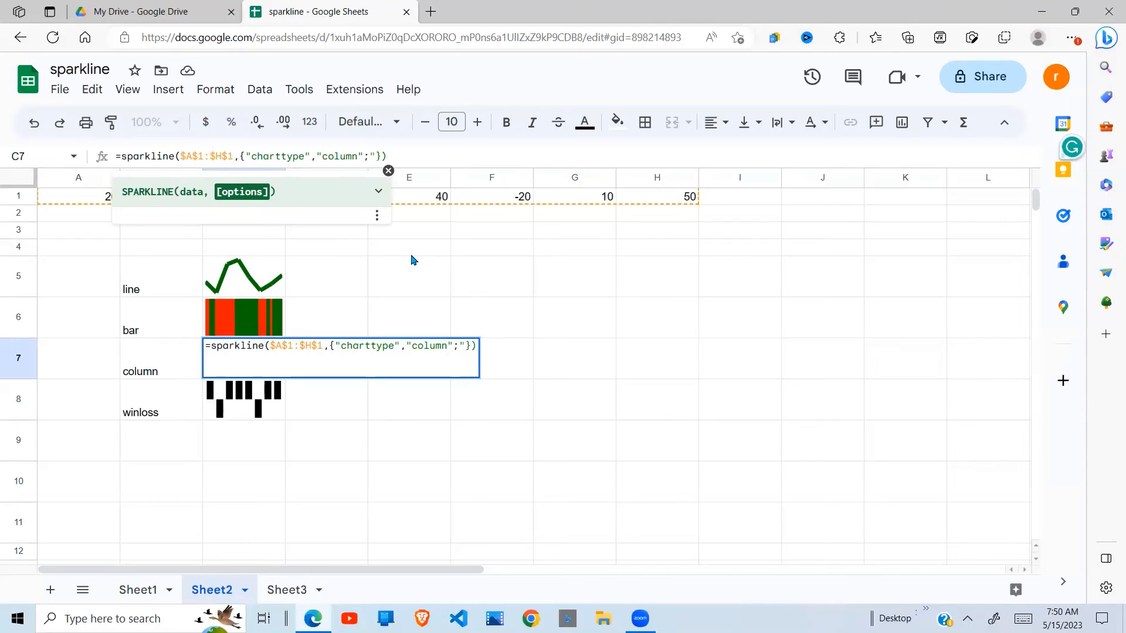
text(color)
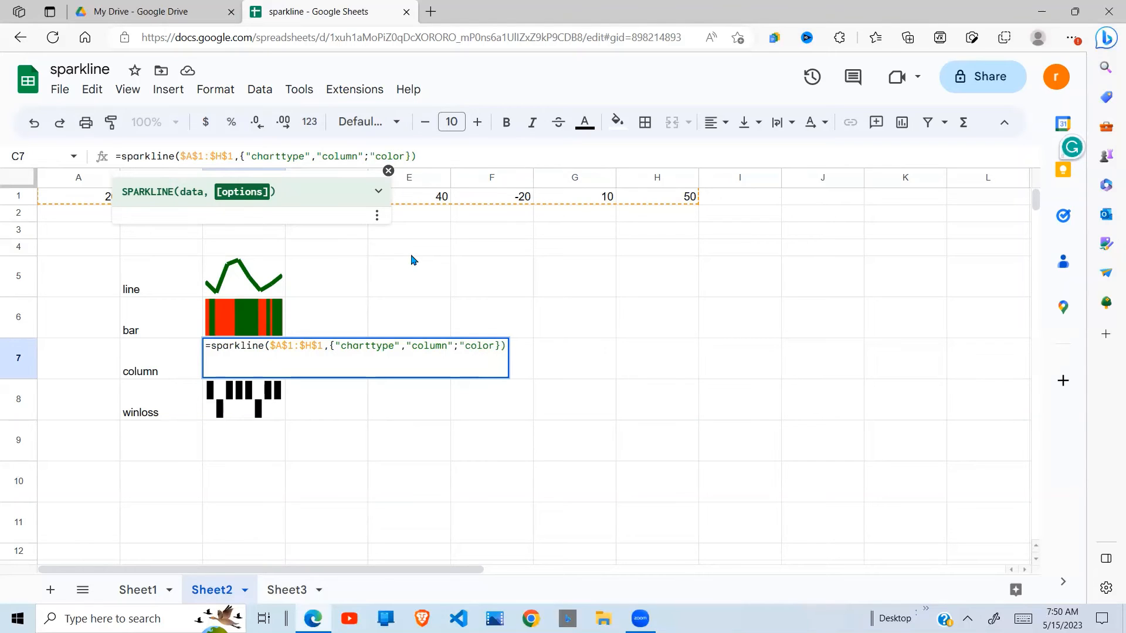
text(")
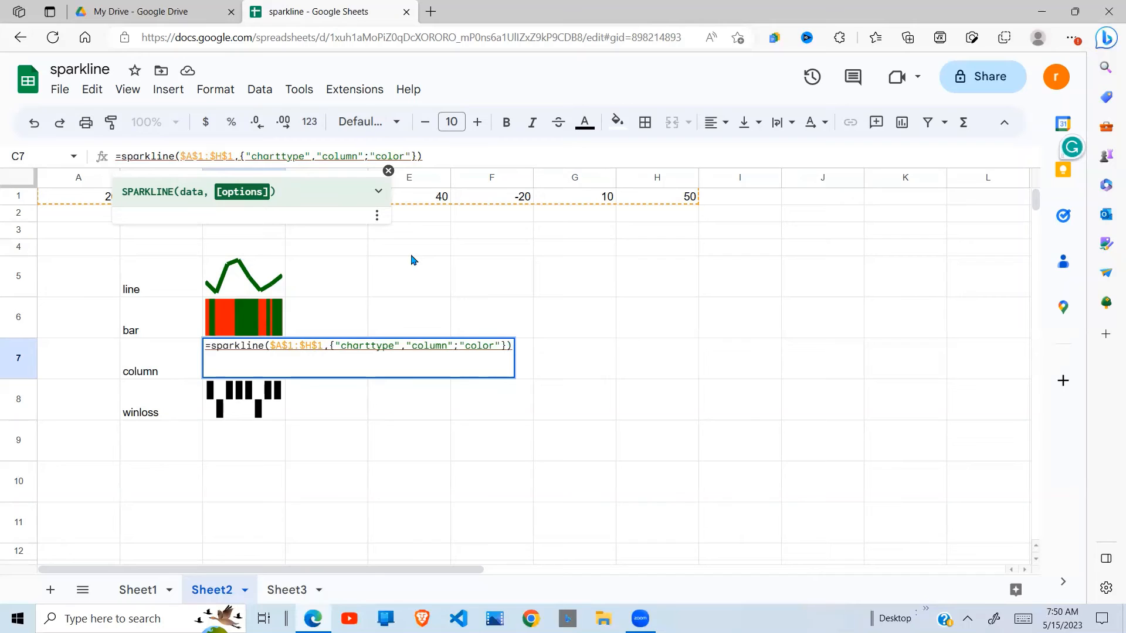
text(,)
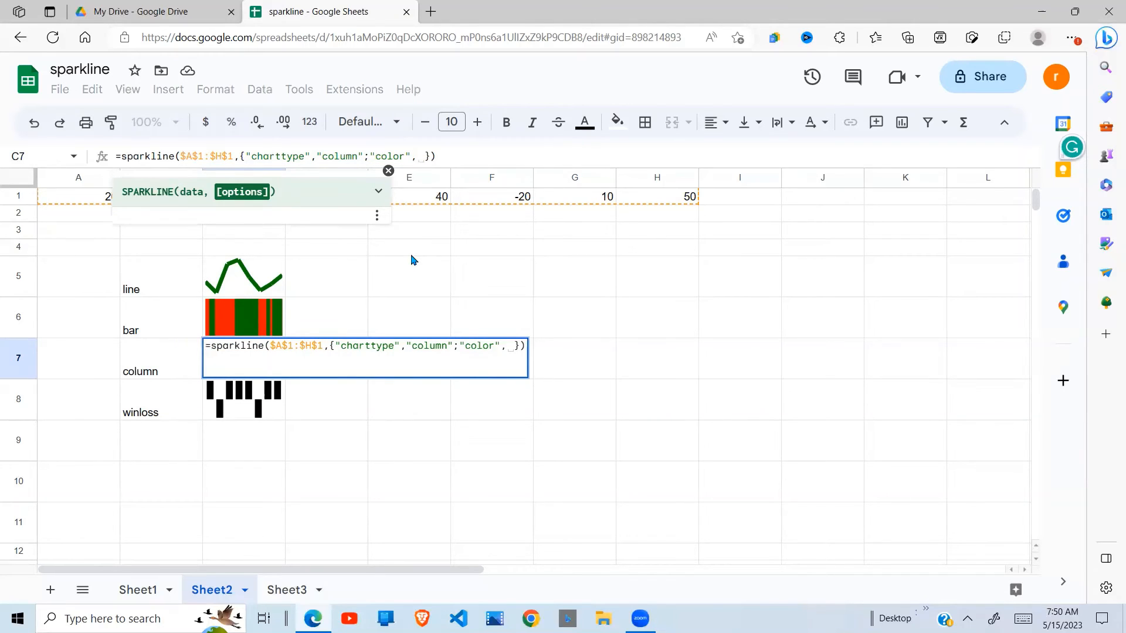
key(BackSpace)
text("b)
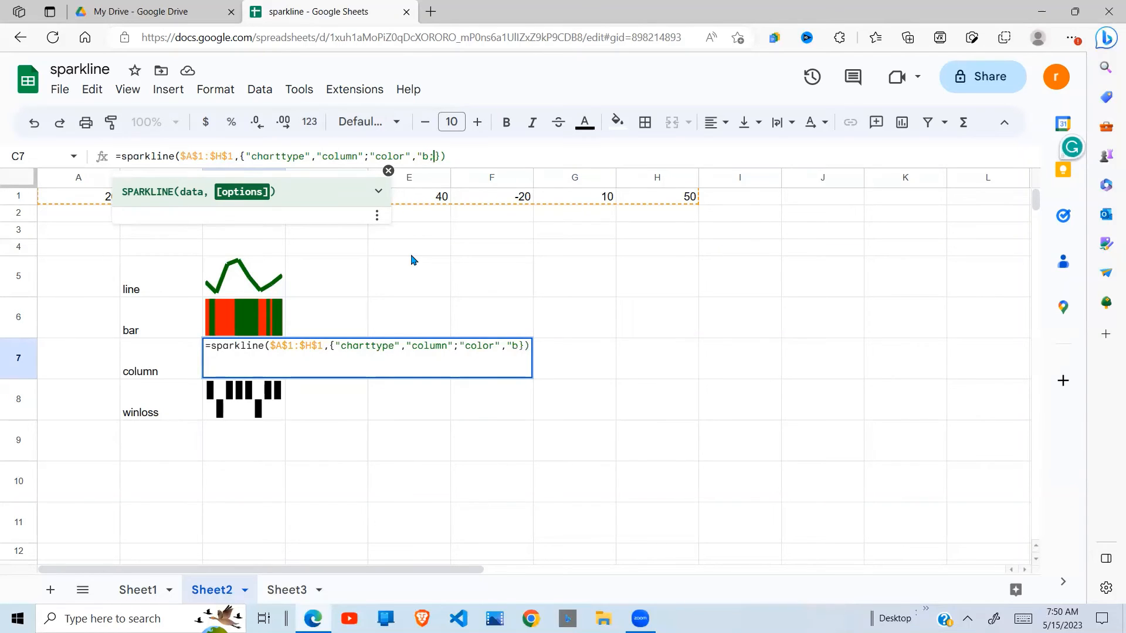
text(lue)
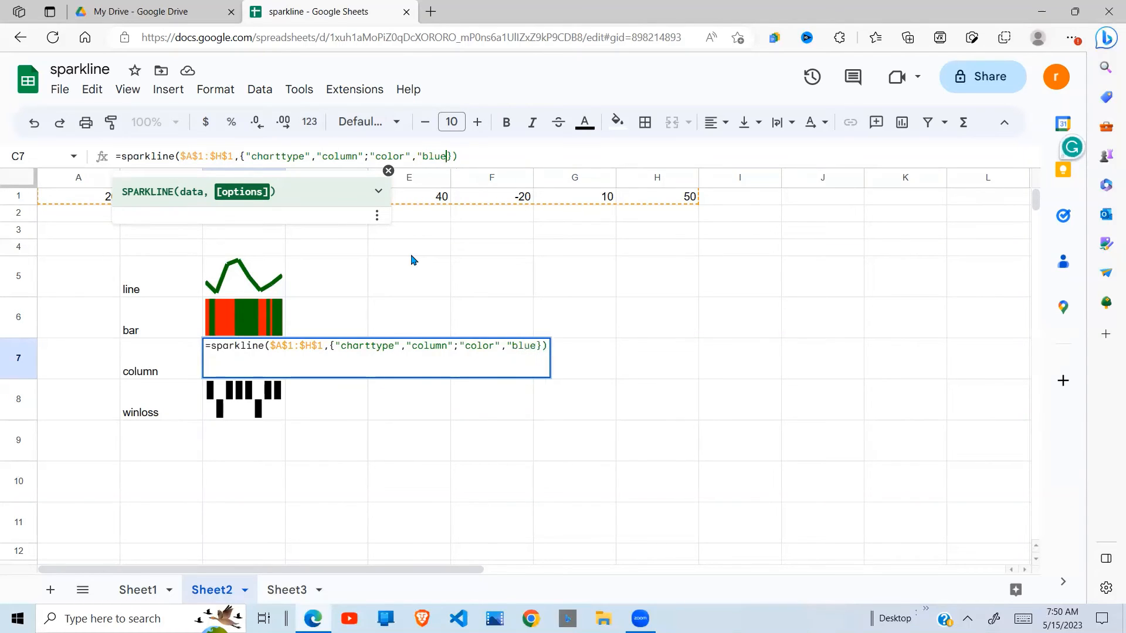
text(")
key(Return)
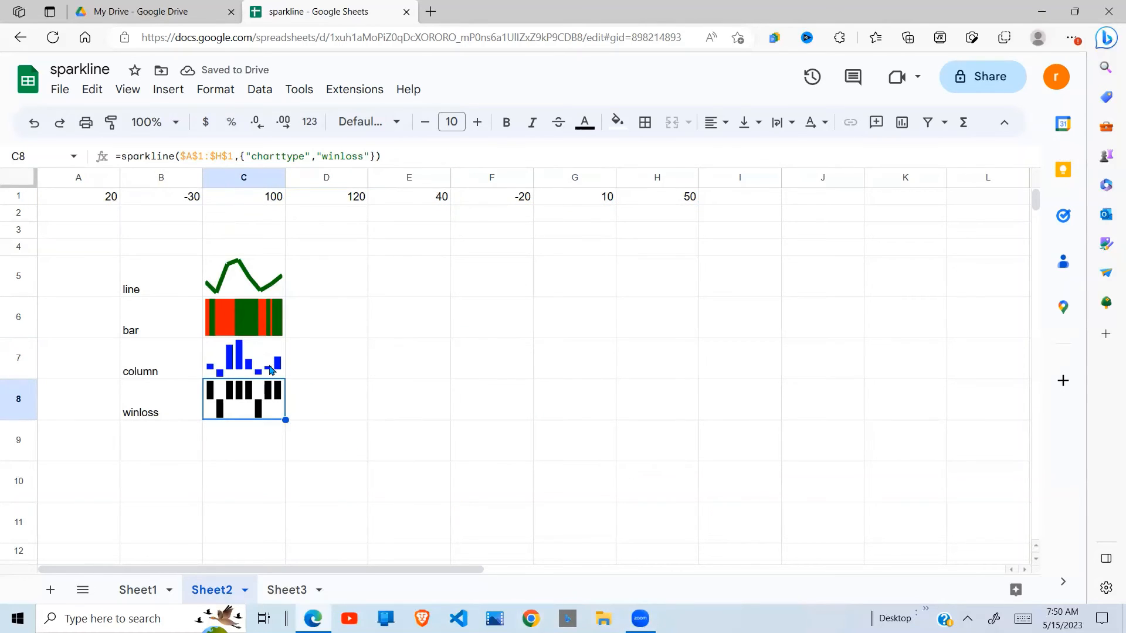
- Add the option "negcolor","red" after "blue" in the C7 column sparkline formula and enter it
click(211, 376)
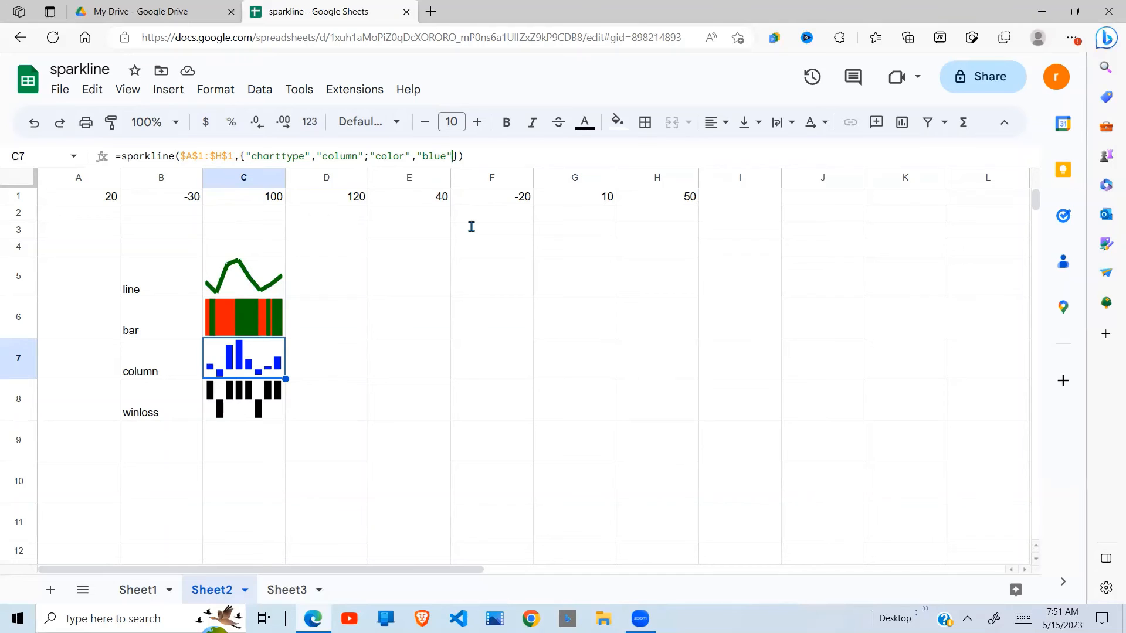
key(F2)
text(;")
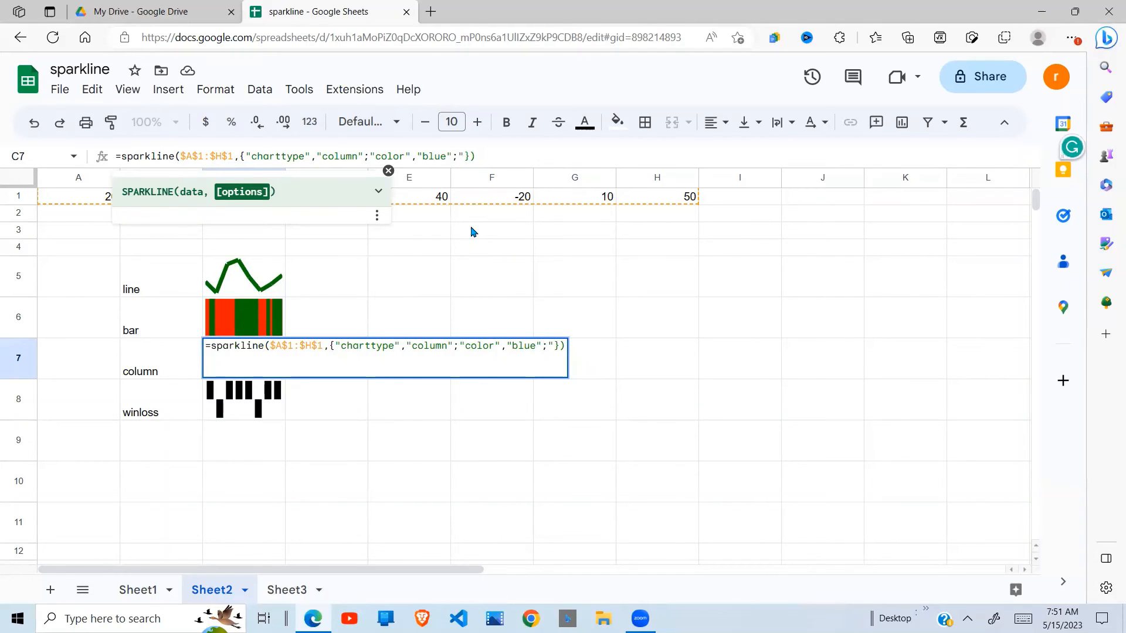
text(negc)
text(olor)
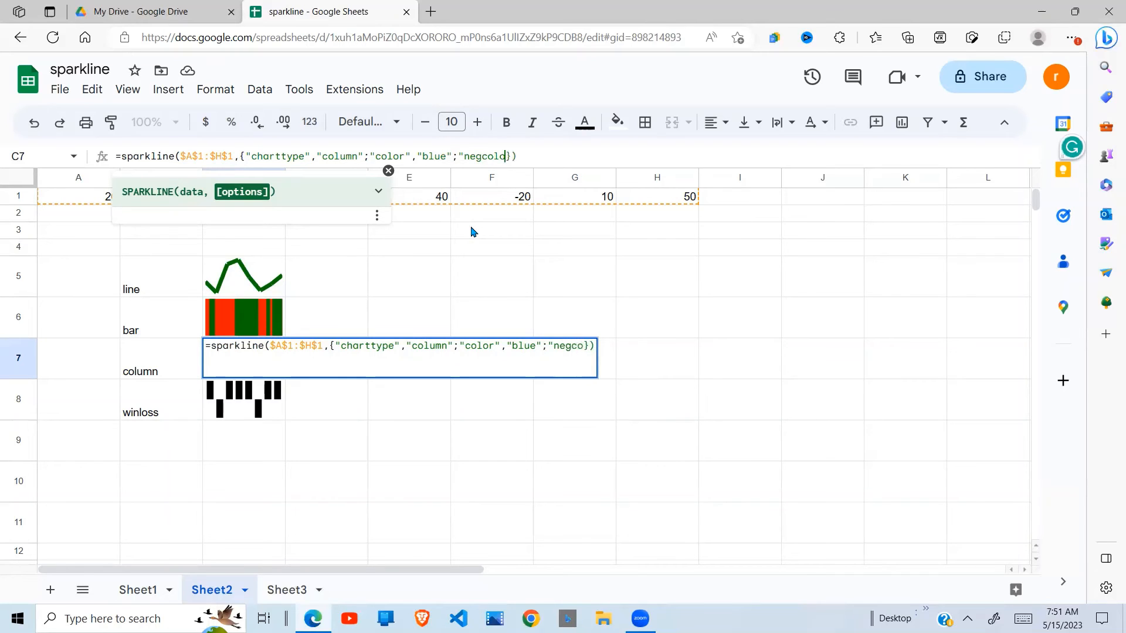
text(")
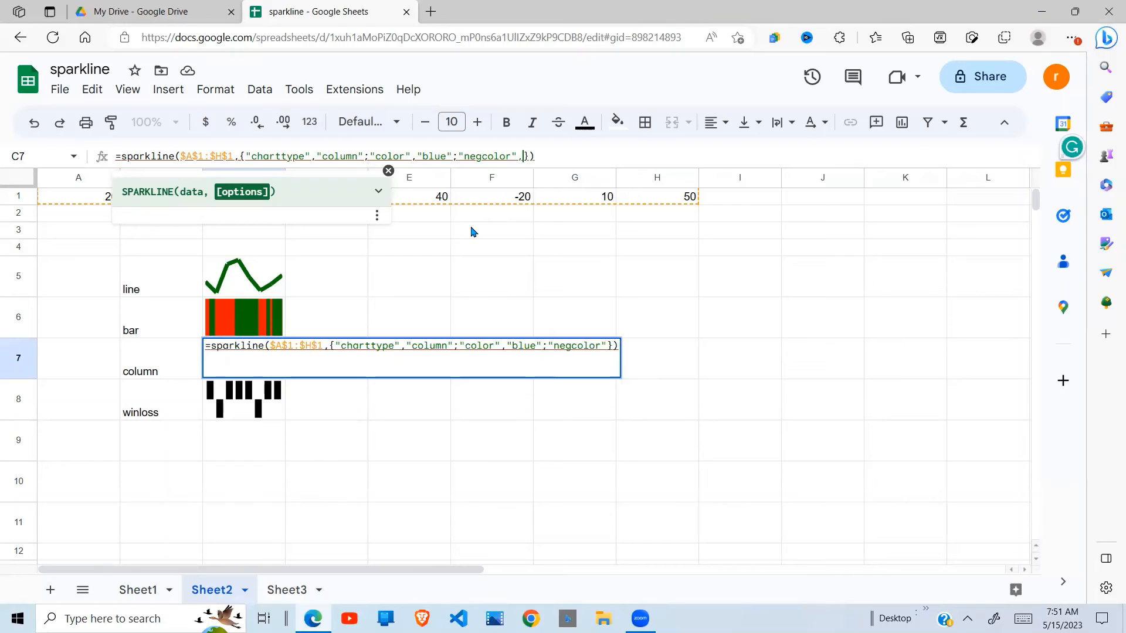
text(,")
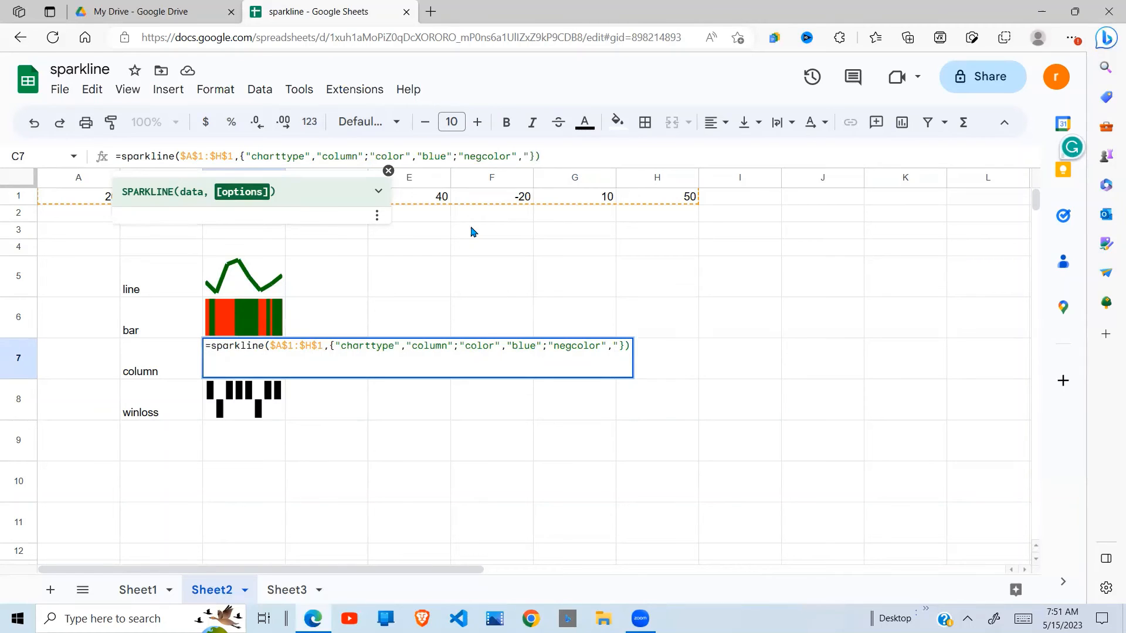
text(red)
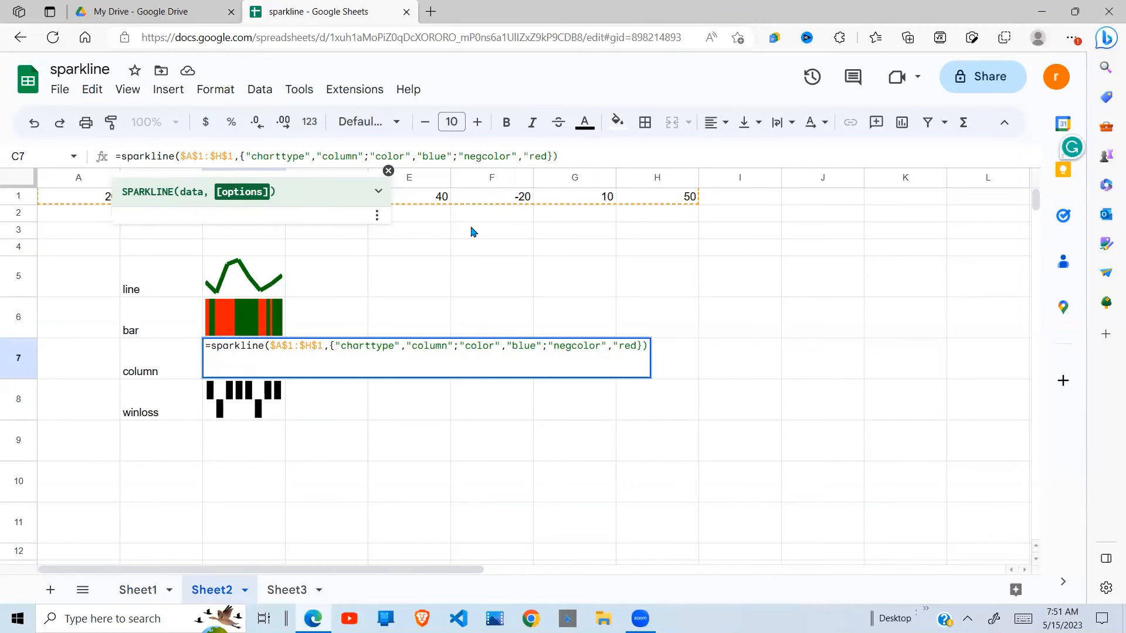
text(")
key(Return)
- Enlarge the column sparkline's cell by making row 7 nearly twice as tall and column C about twice as wide
click(257, 360)
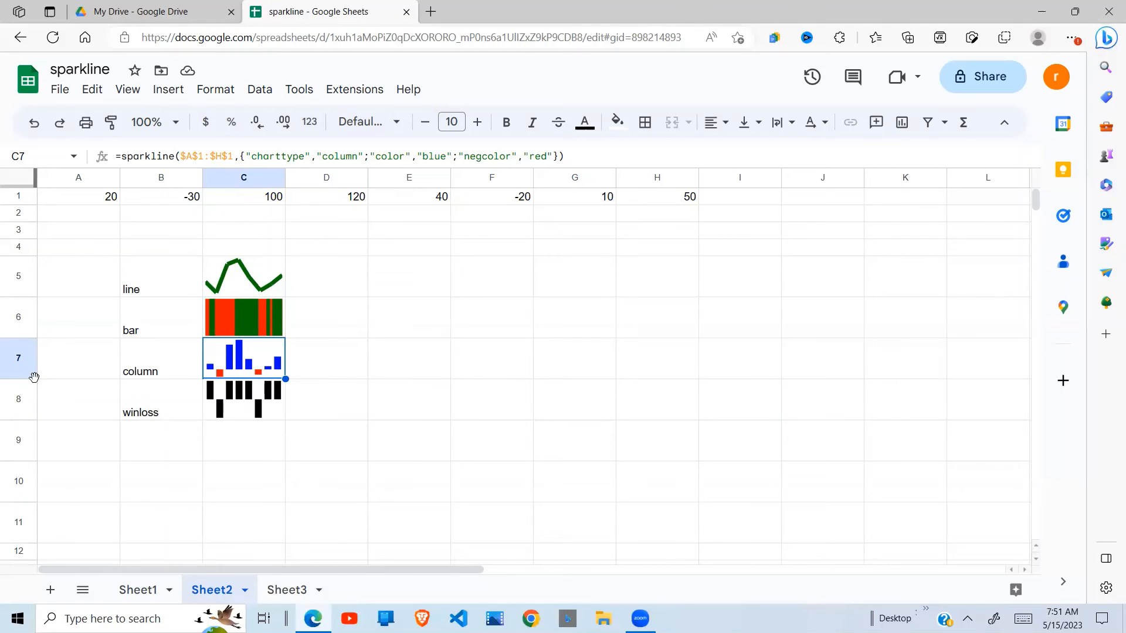
drag(20, 378, 19, 410)
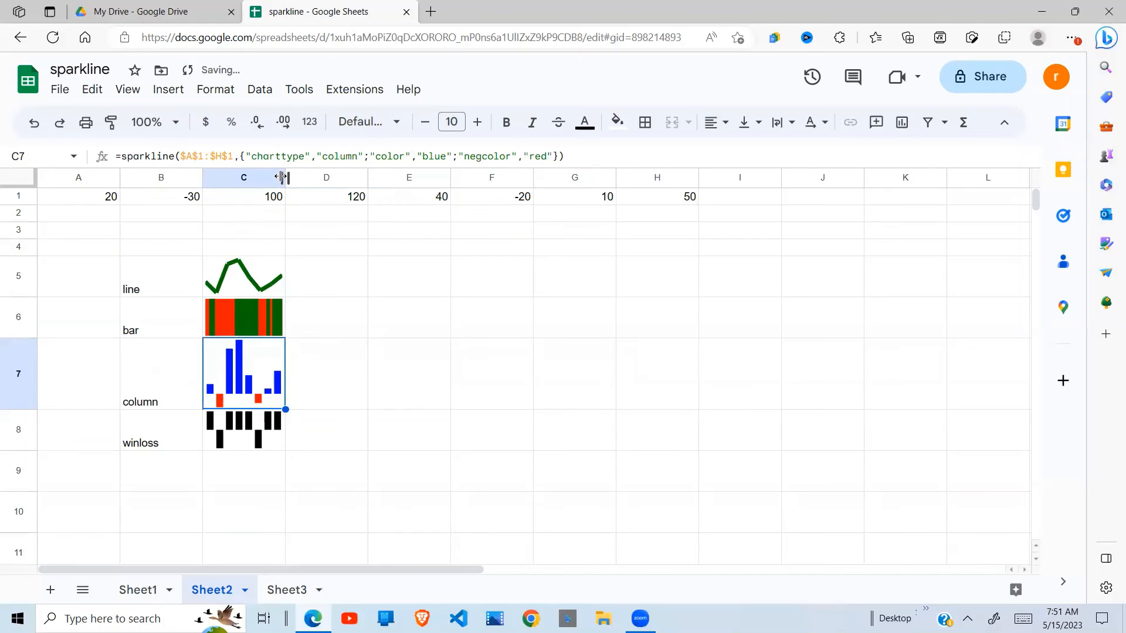
drag(283, 176, 385, 176)
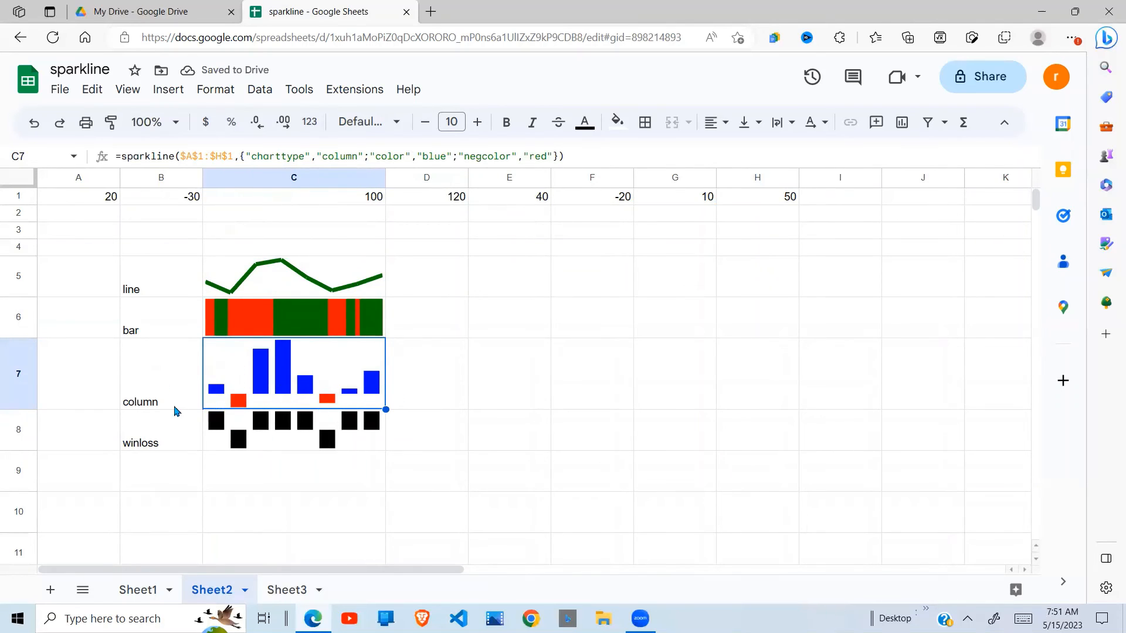
- Add the option "axis",true after "red" in the C7 column sparkline formula, separated by a semicolon, and enter it
click(552, 157)
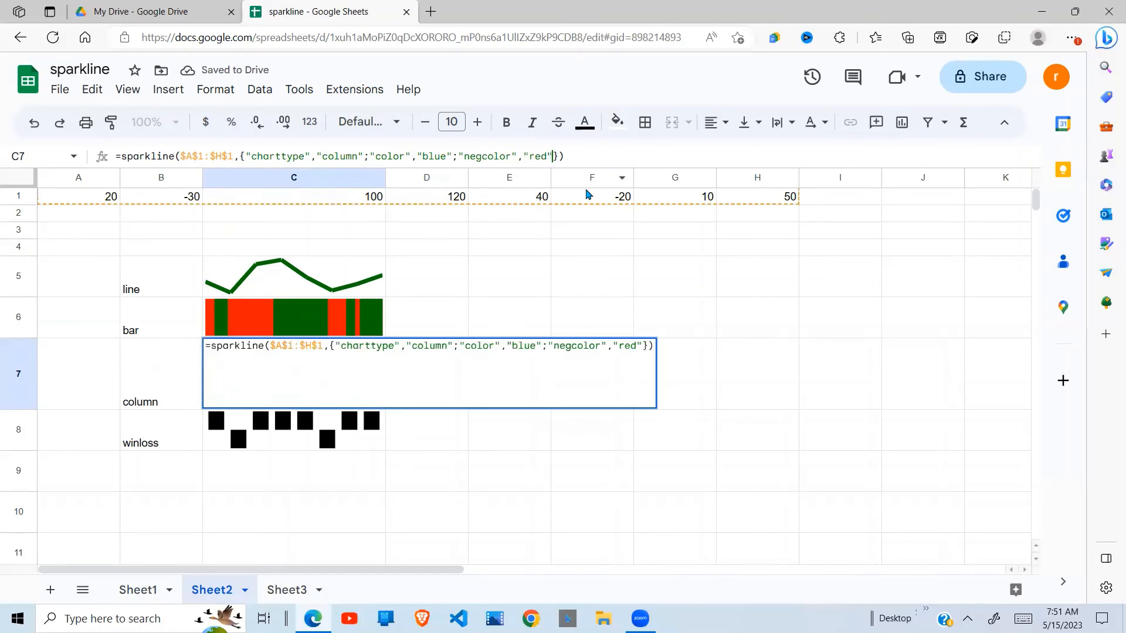
text(,)
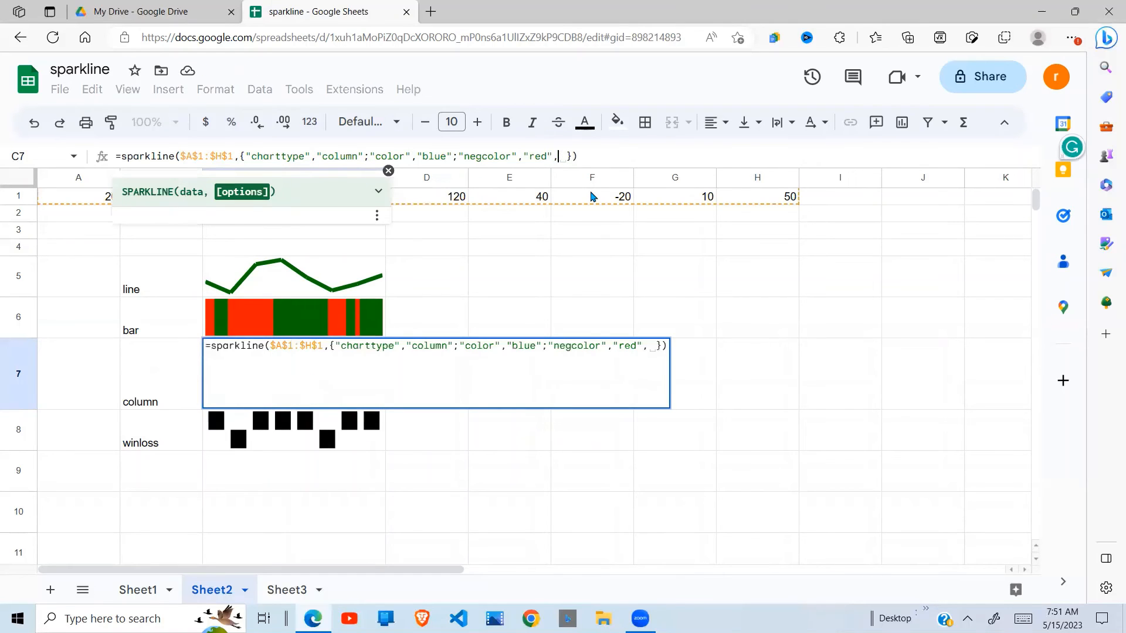
key(BackSpace)
key(BackSpace)
text(;)
key(BackSpace)
text("axi)
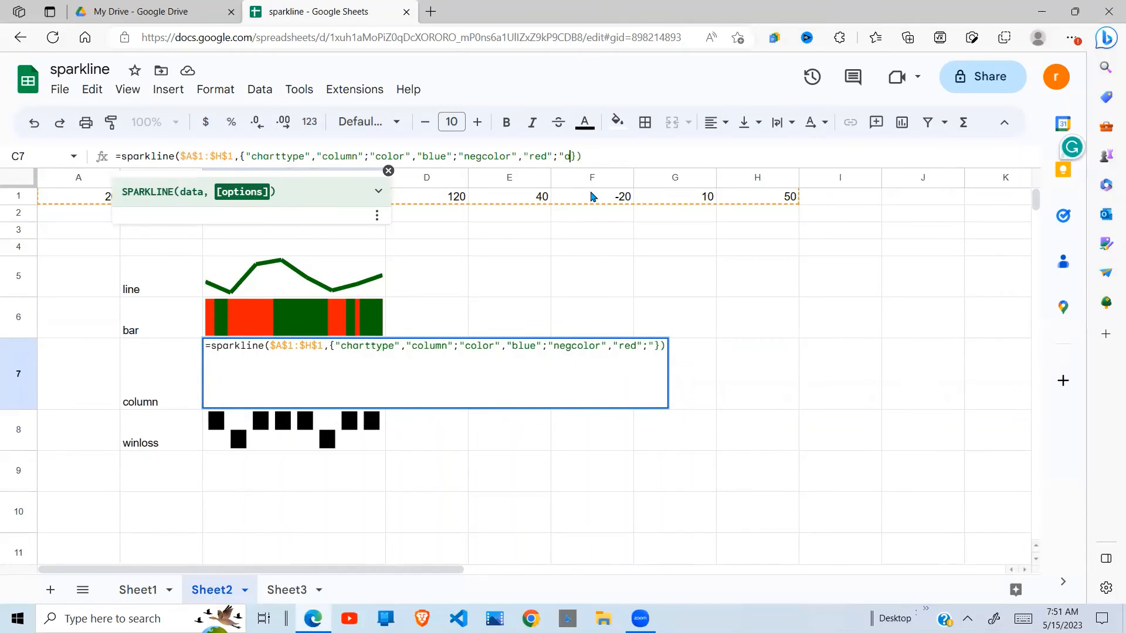
text(s")
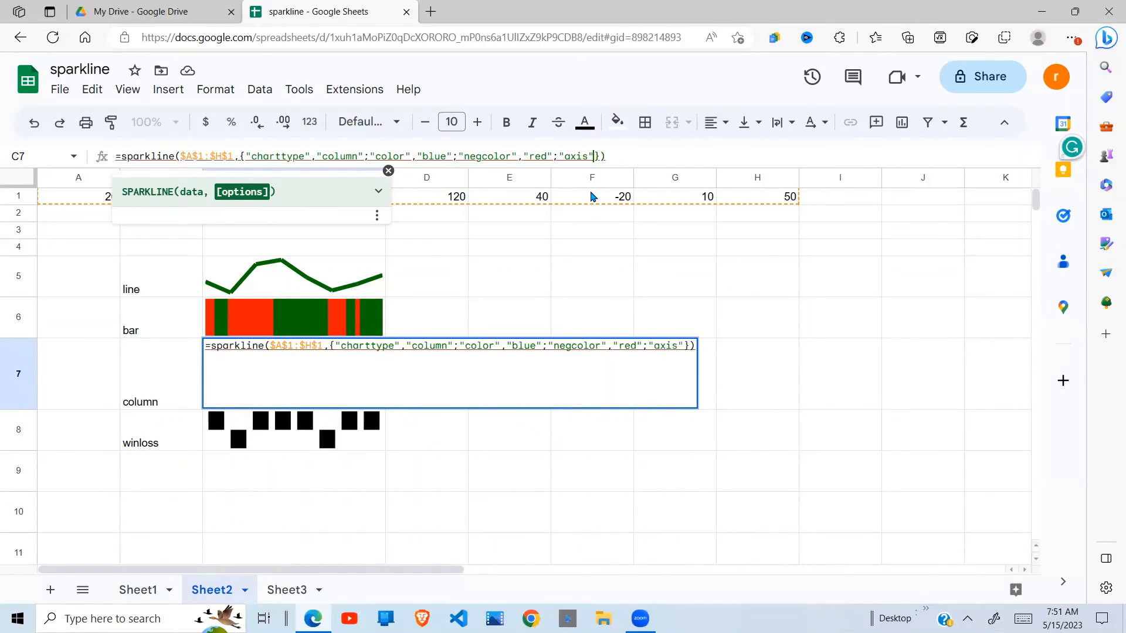
text(,")
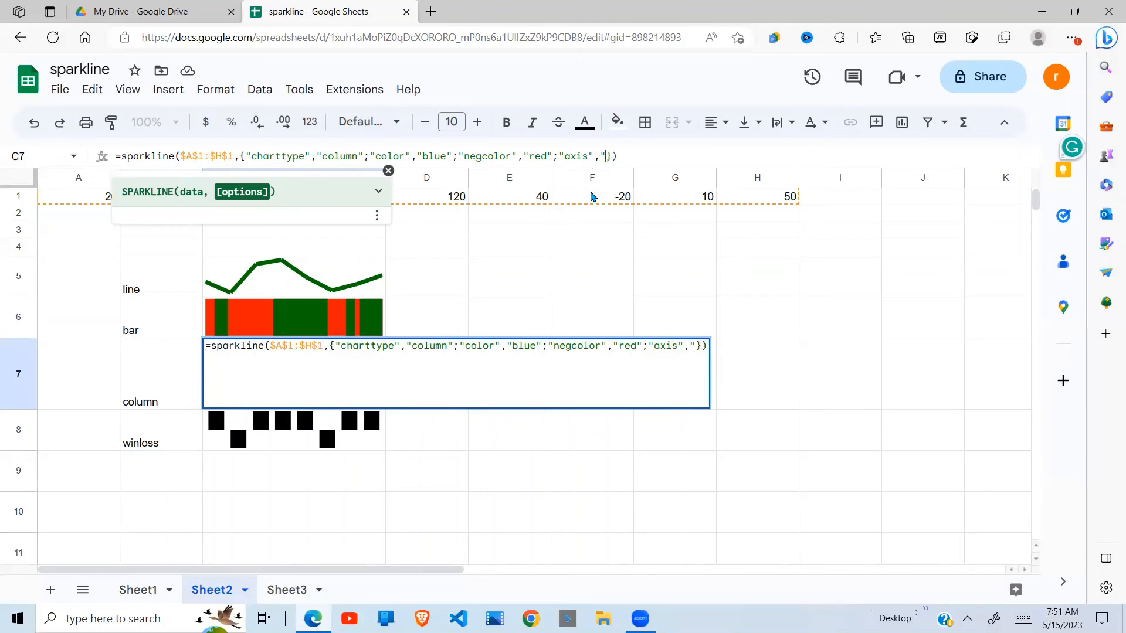
key(BackSpace)
text(true)
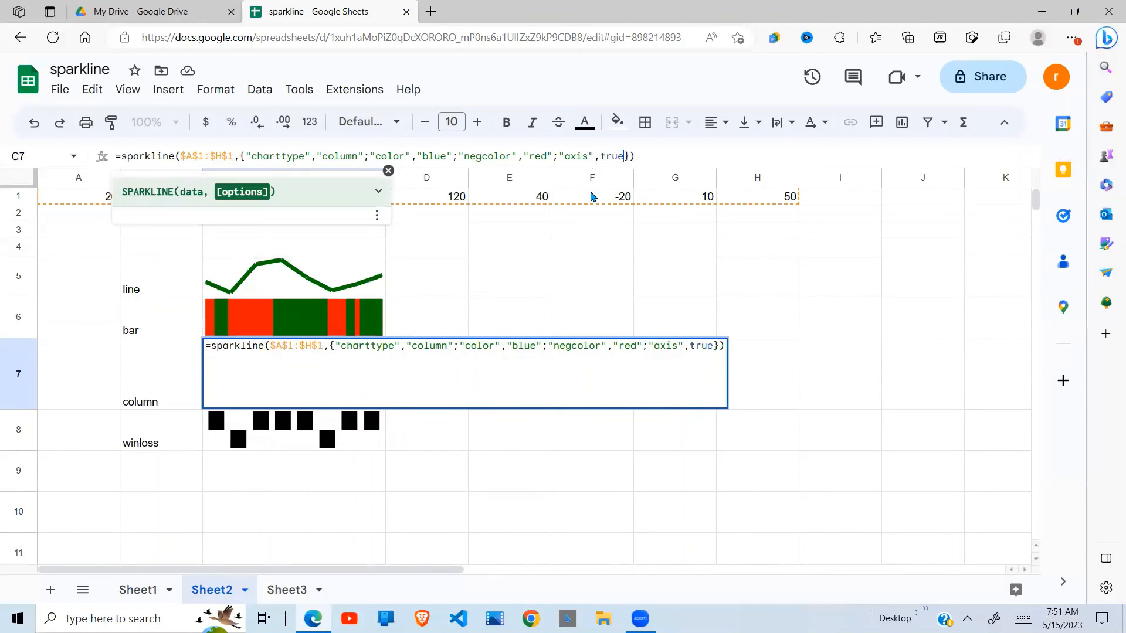
key(Return)
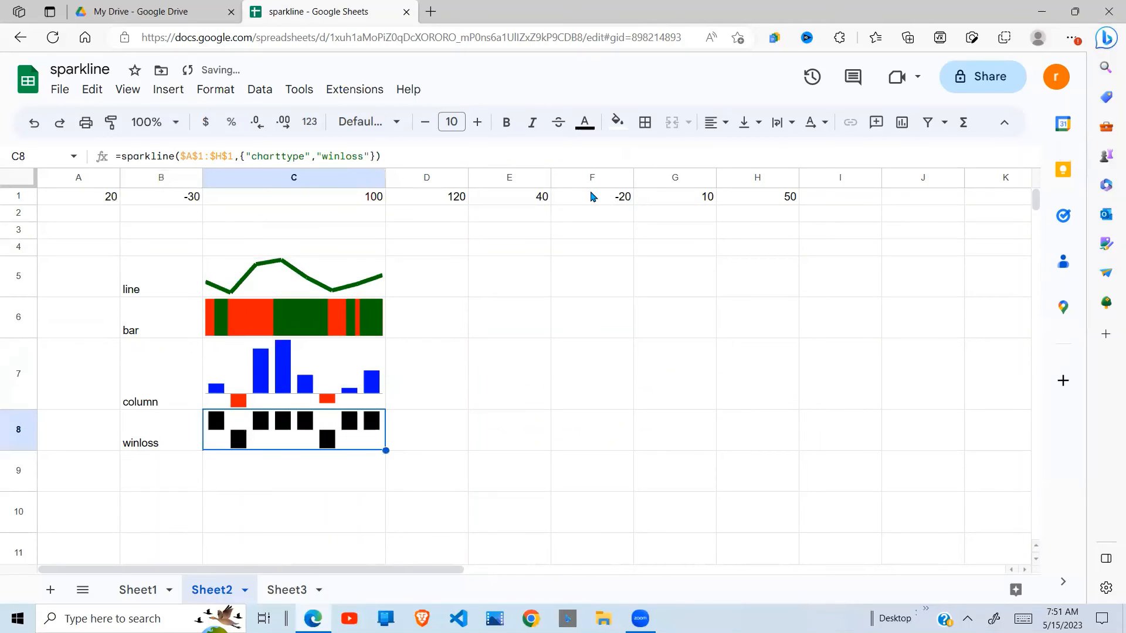
click(299, 395)
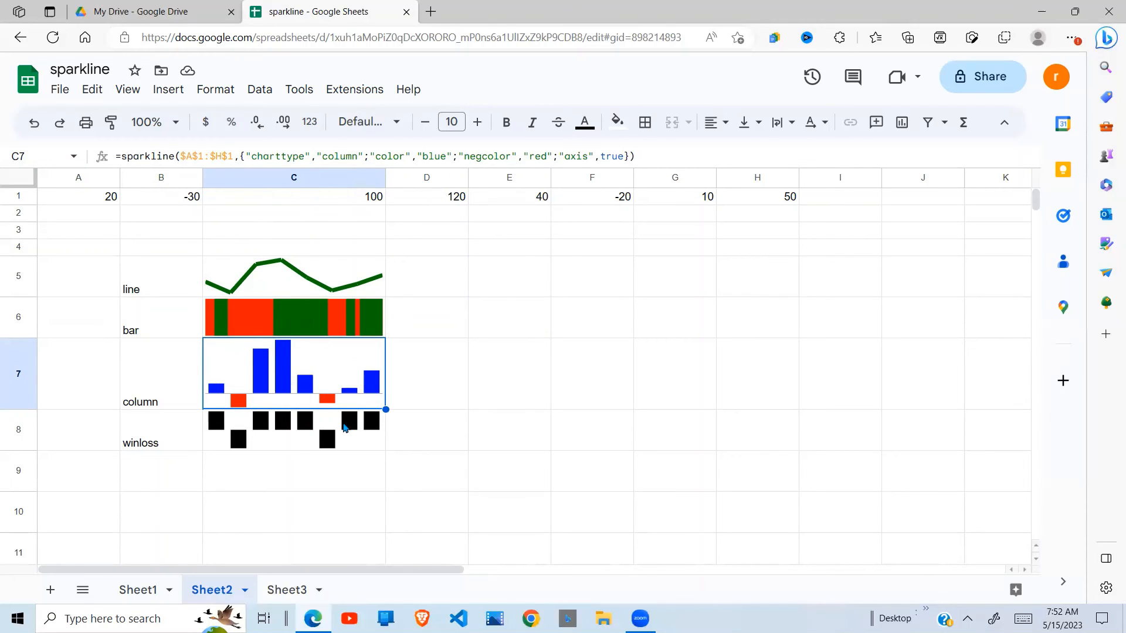
- Add the option "highcolor","green" after "winloss" in the C8 sparkline formula, separated by a semicolon, and enter it
click(358, 440)
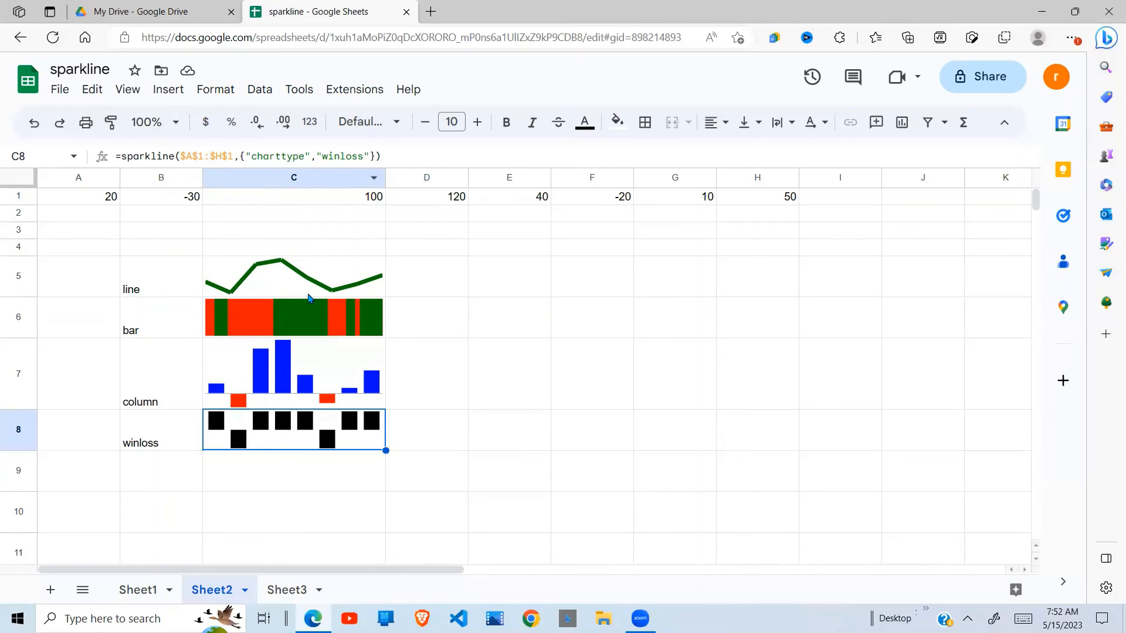
click(368, 158)
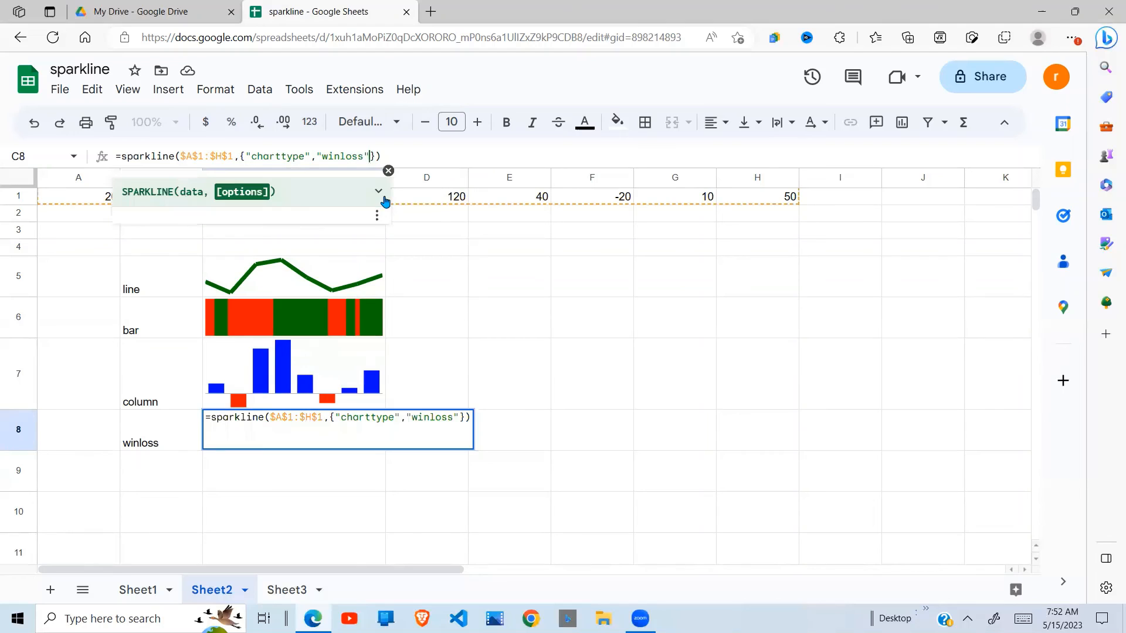
text(; )
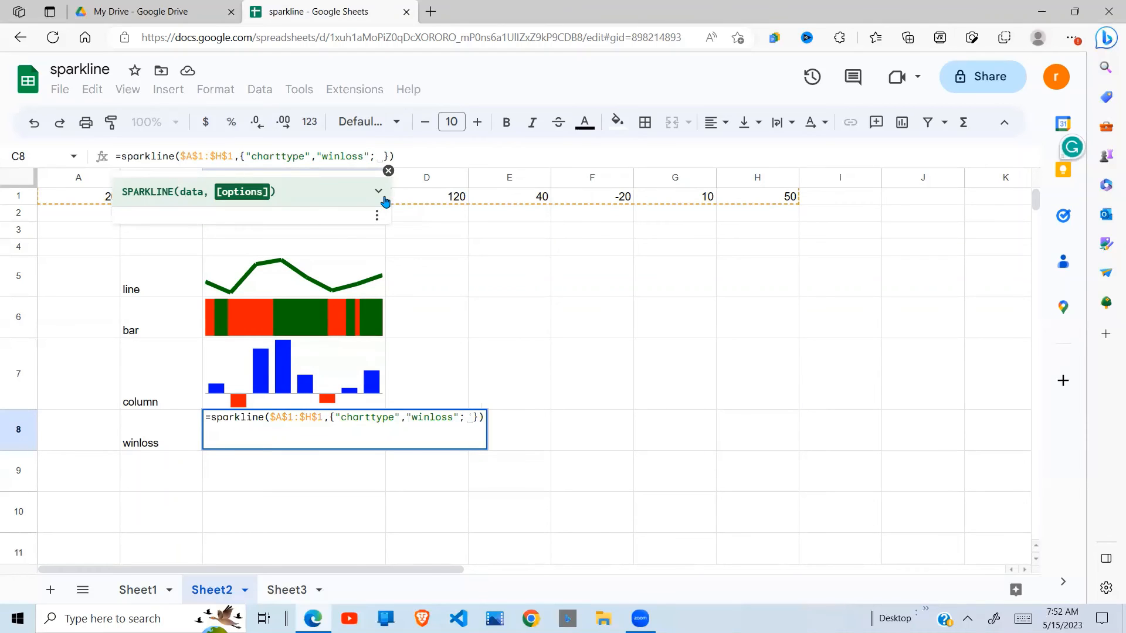
text(")
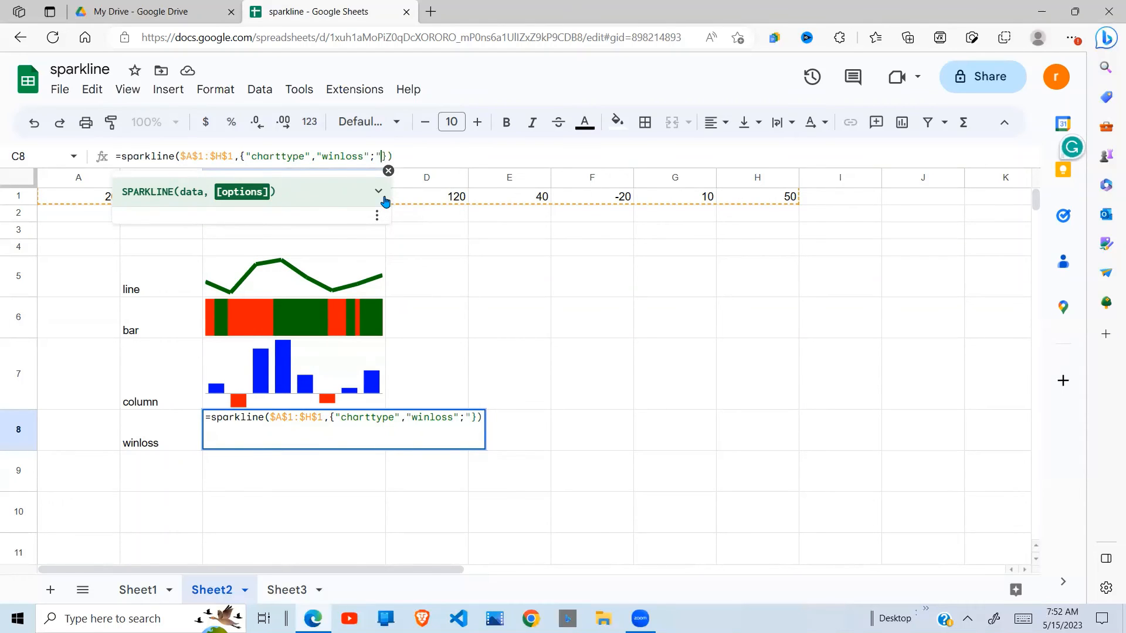
text(highcol)
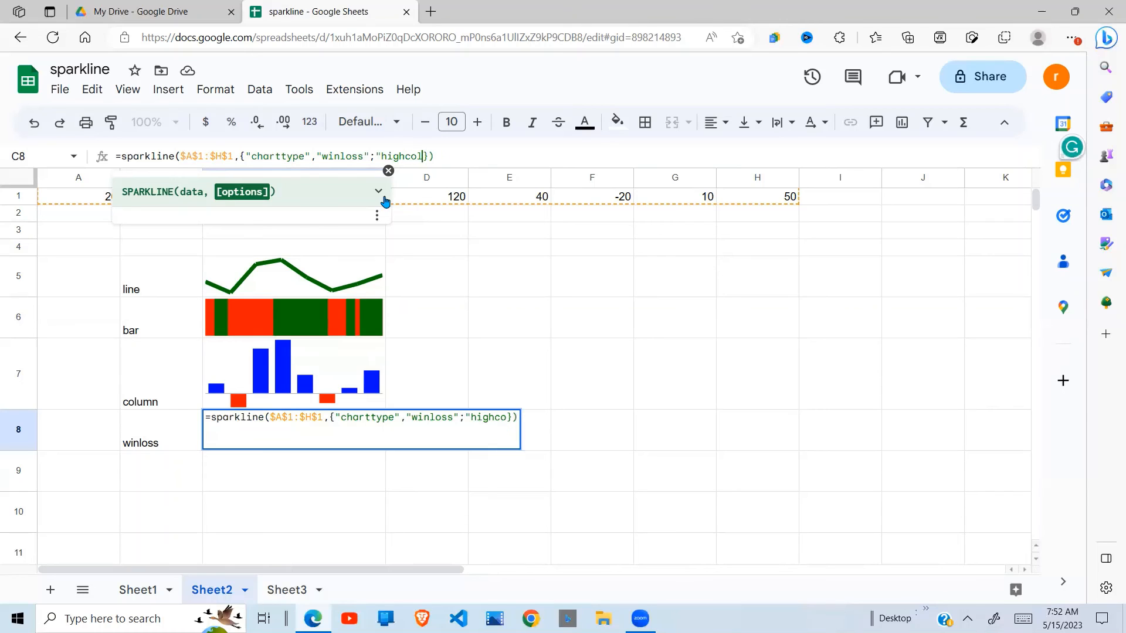
text(or")
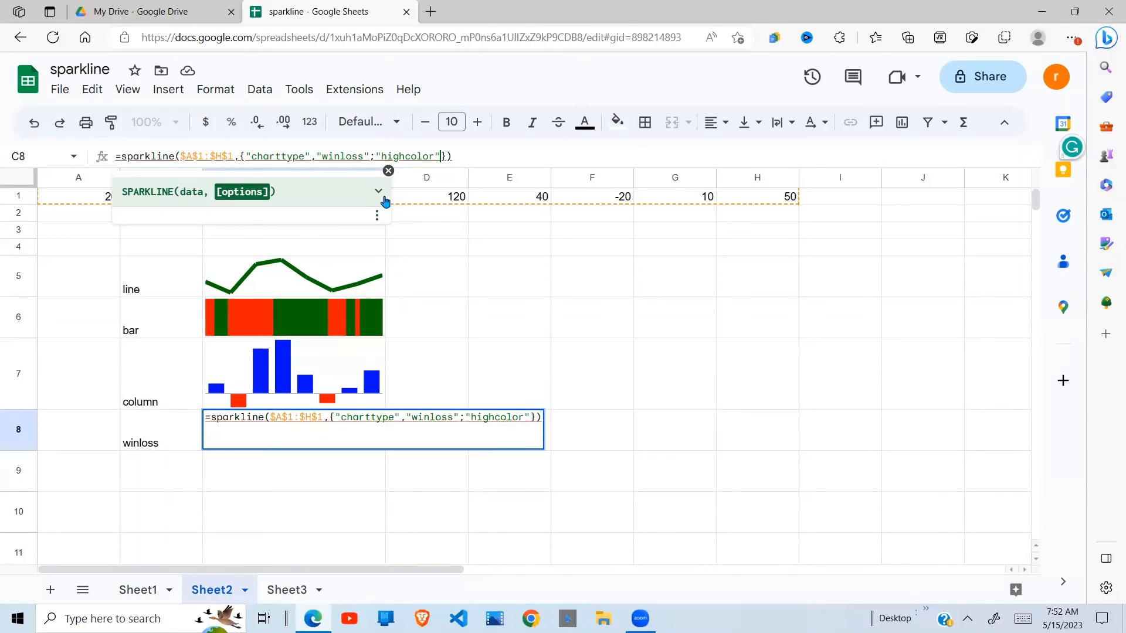
text(,")
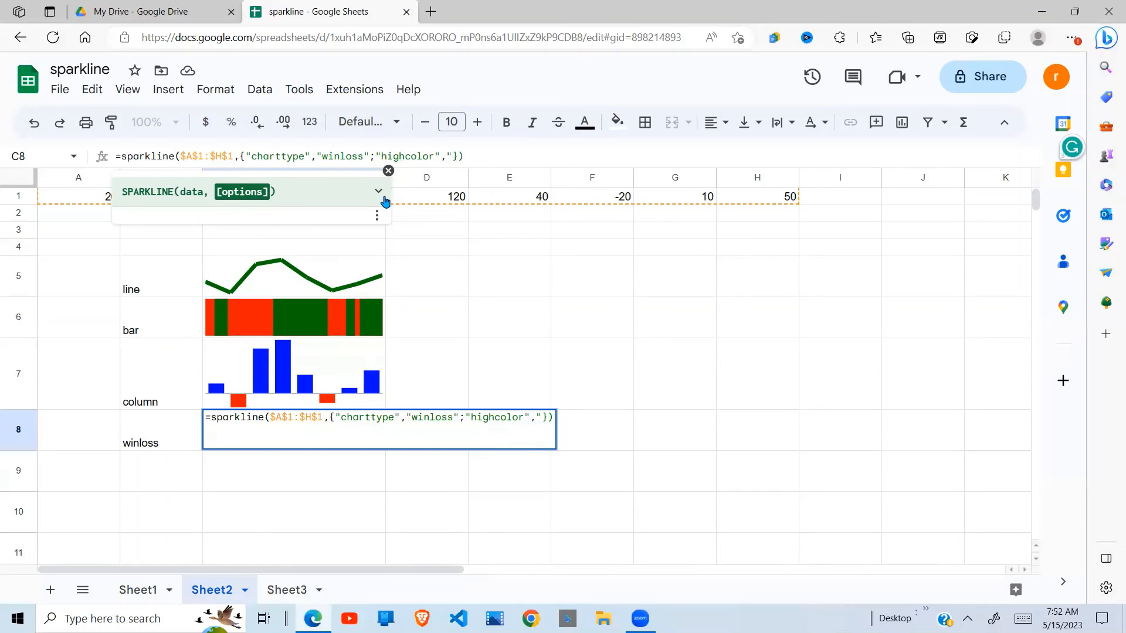
text(green)
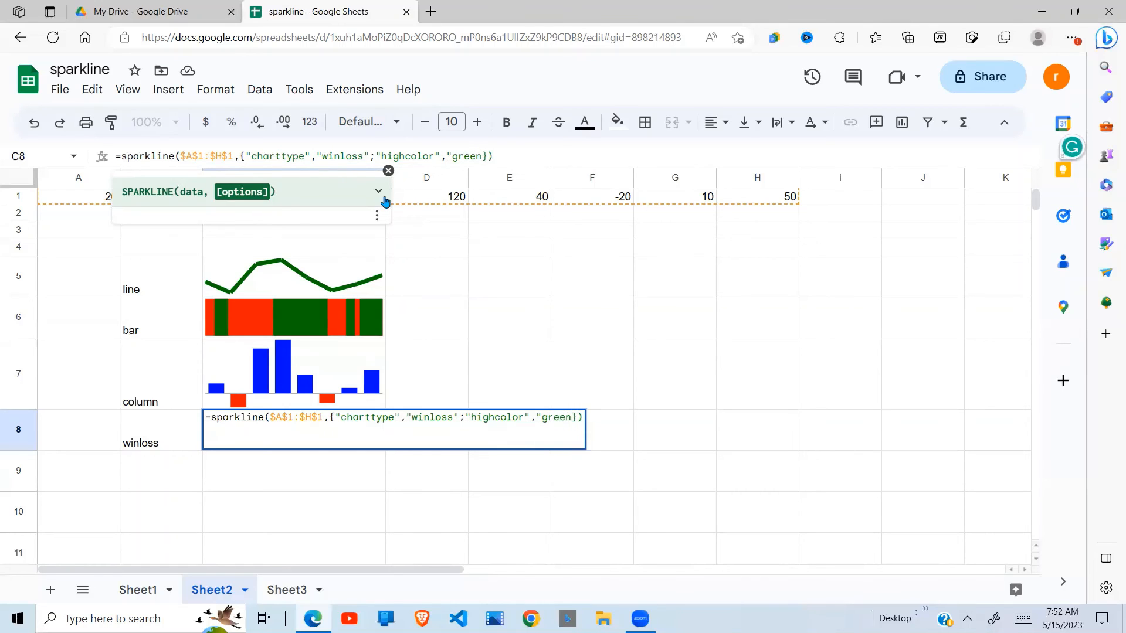
text(")
key(Return)
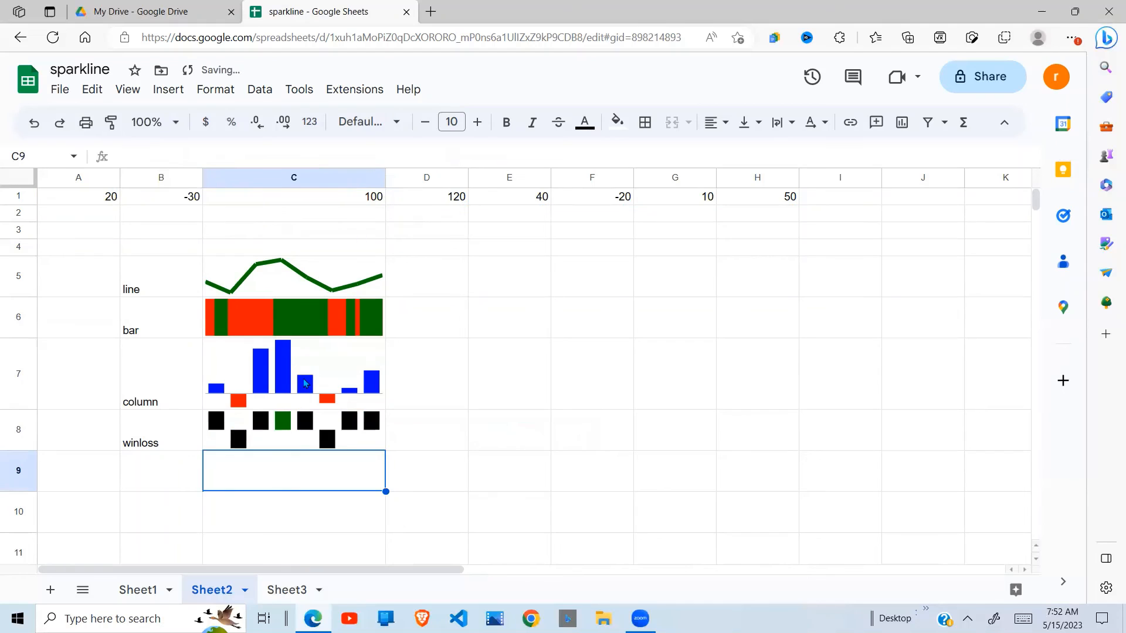
- Add the option "lowcolor","red" after "green" in the C8 winloss sparkline formula and enter it
click(336, 441)
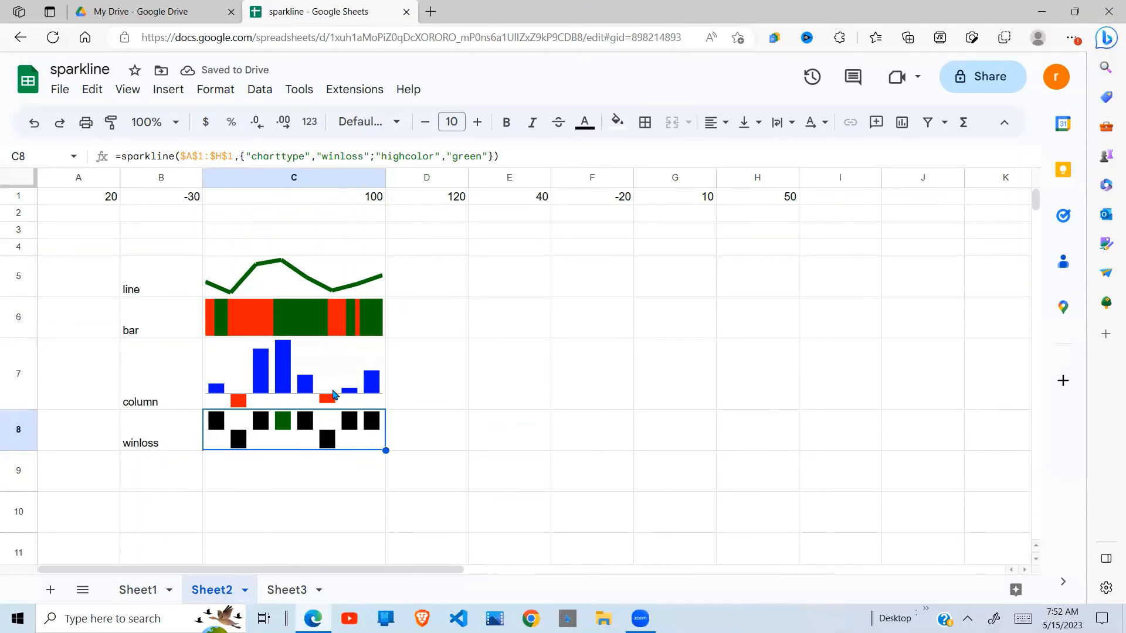
key(F2)
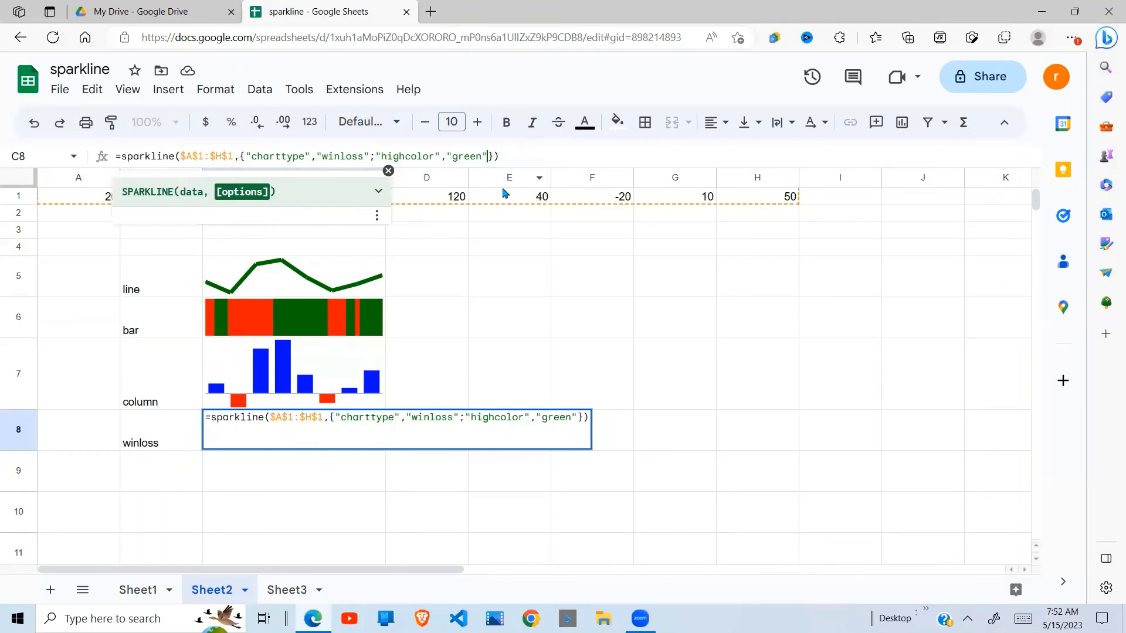
key(Left)
key(Left)
text(; )
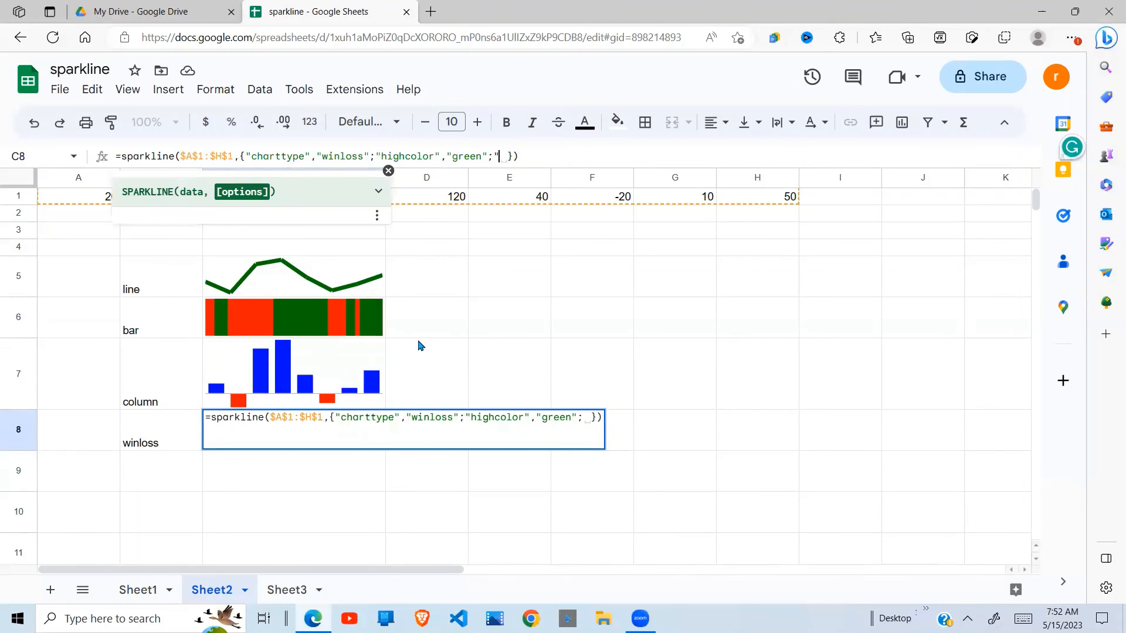
text("lowco)
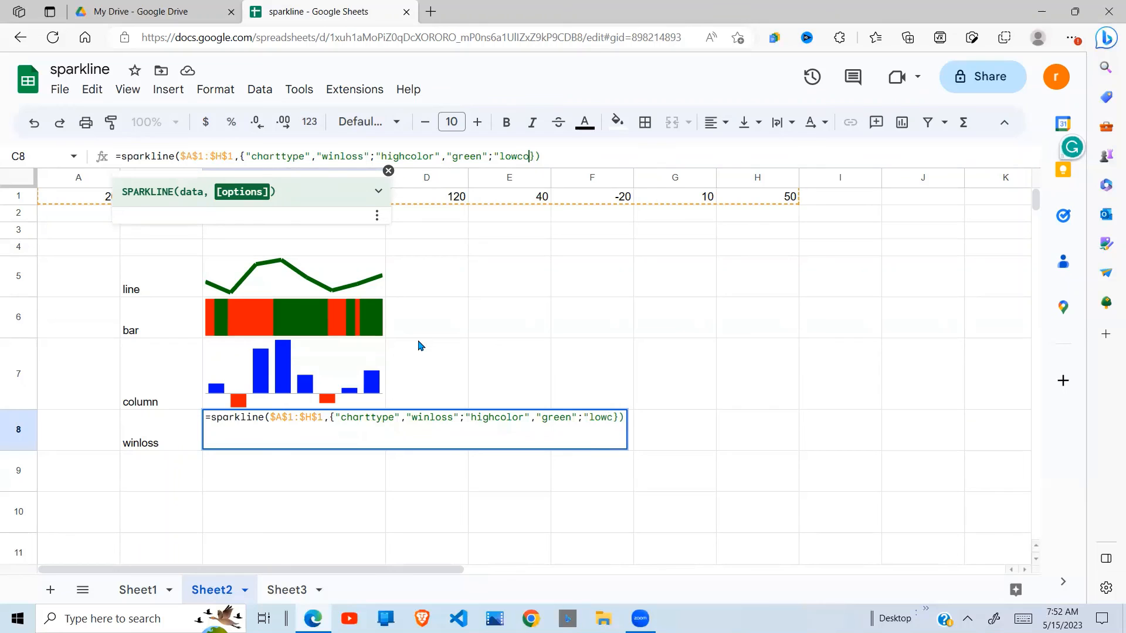
text(lor")
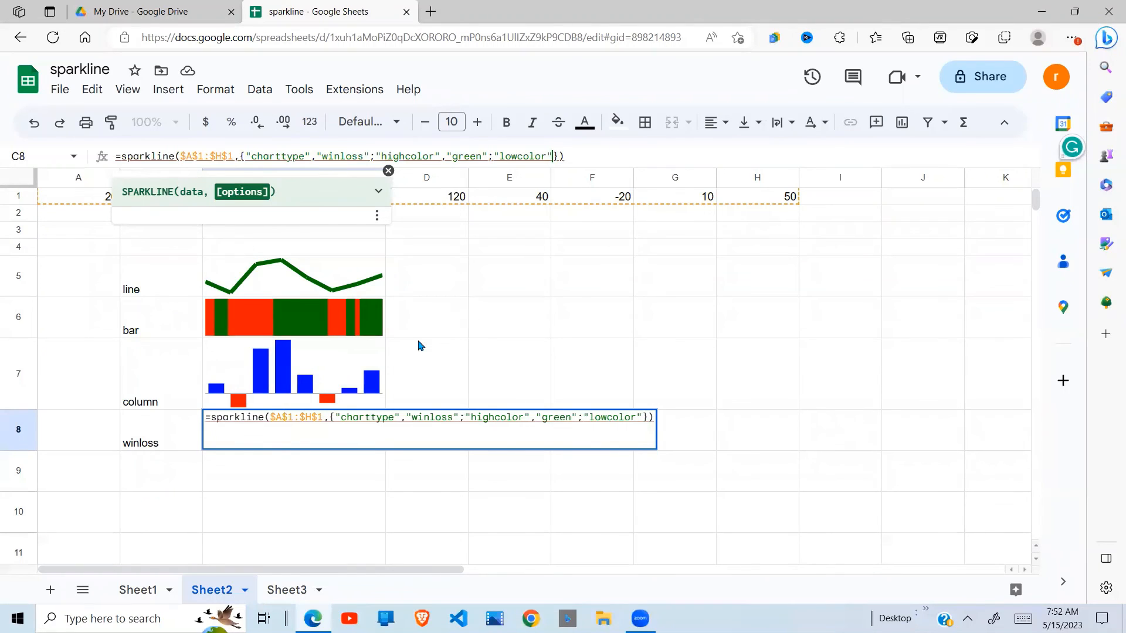
text(,)
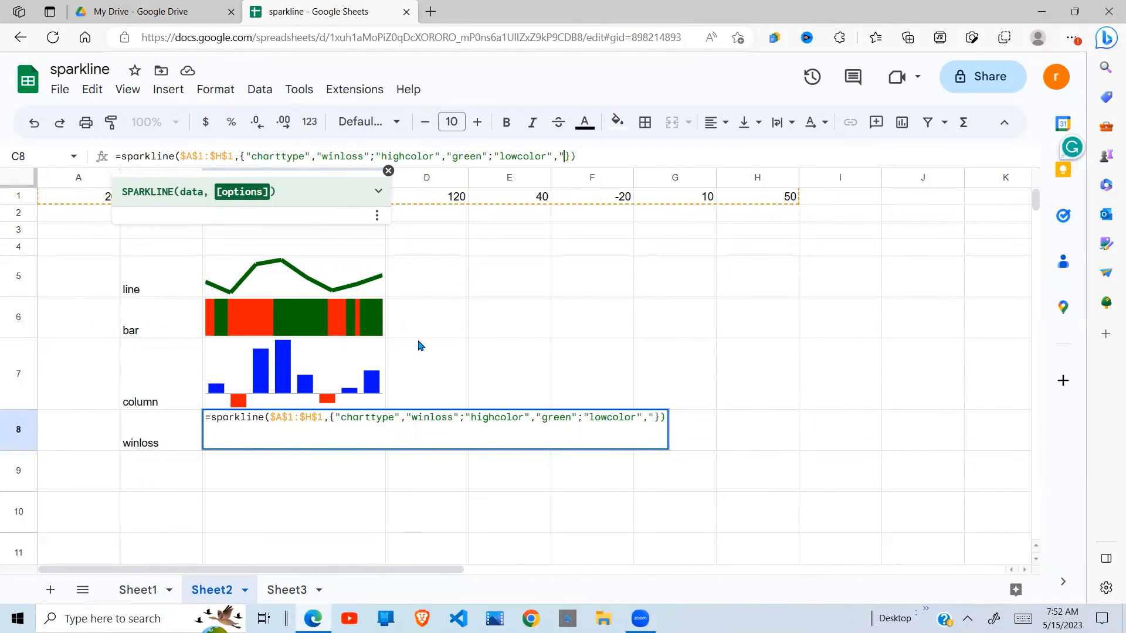
text("red)
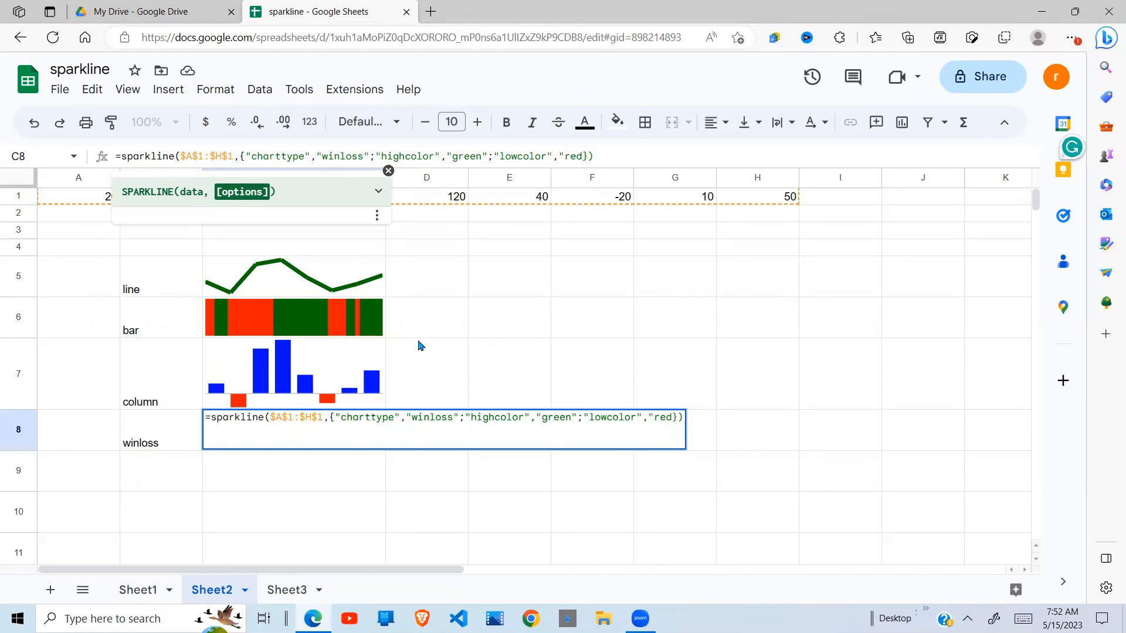
text(")
key(Return)
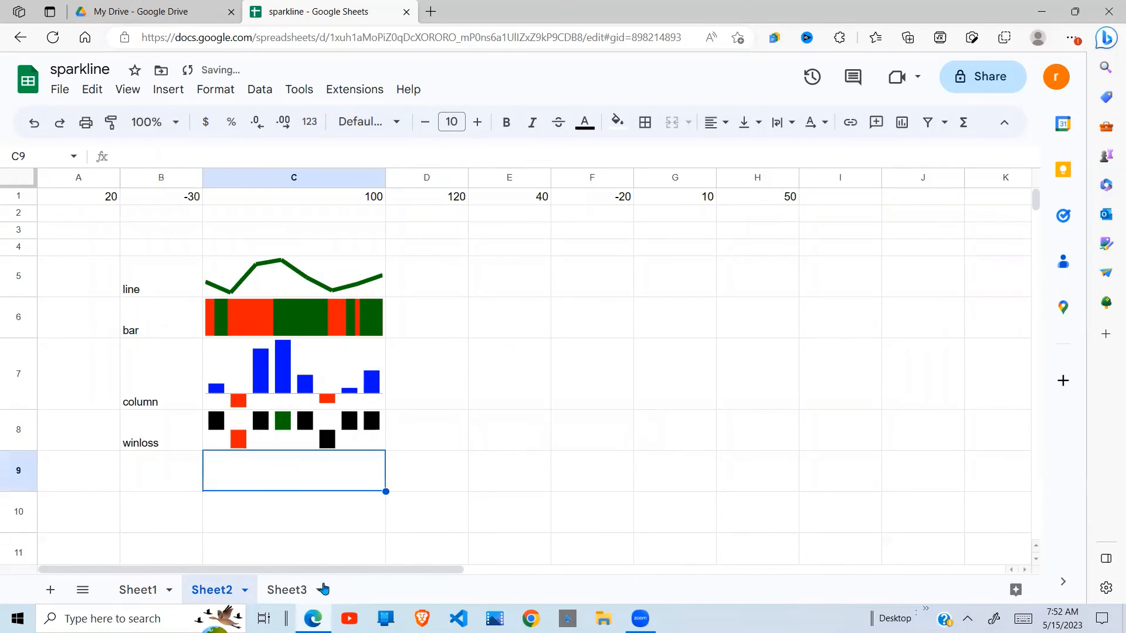
- Change the highcolor value in the C8 winloss sparkline formula to "blue" and enter it
click(312, 432)
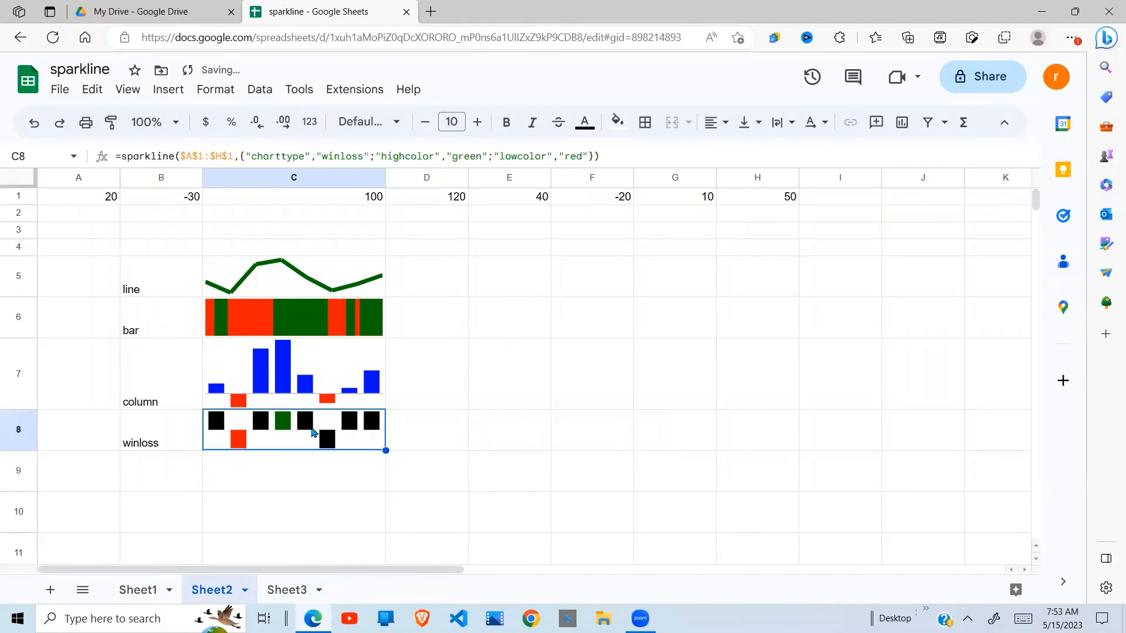
click(483, 156)
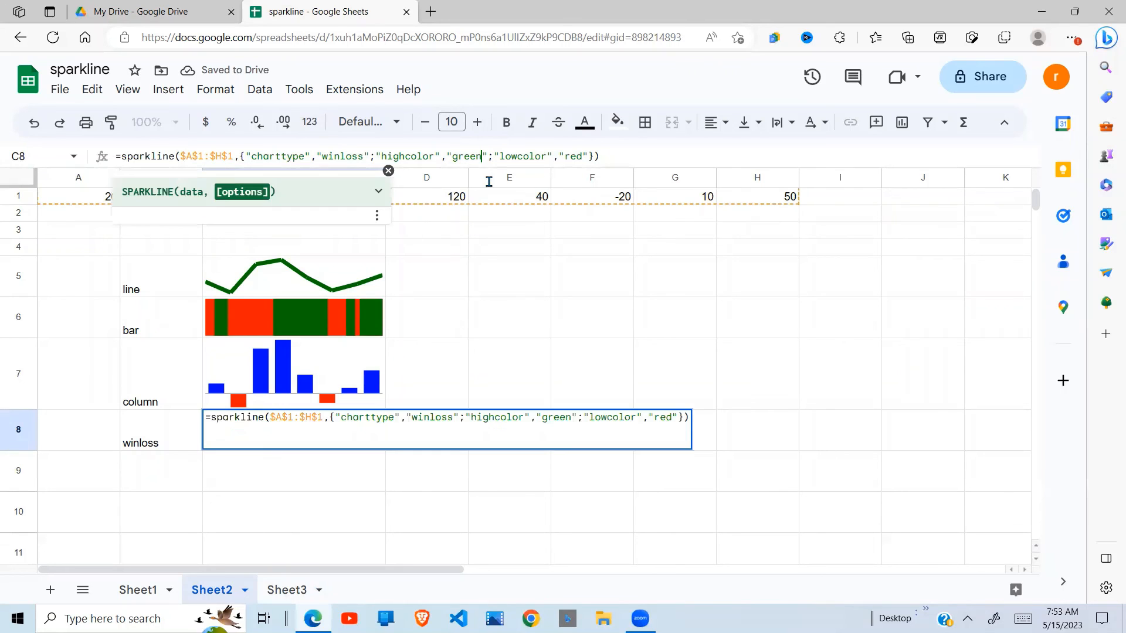
key(BackSpace)
key(BackSpace)
key(BackSpace)
key(BackSpace)
key(BackSpace)
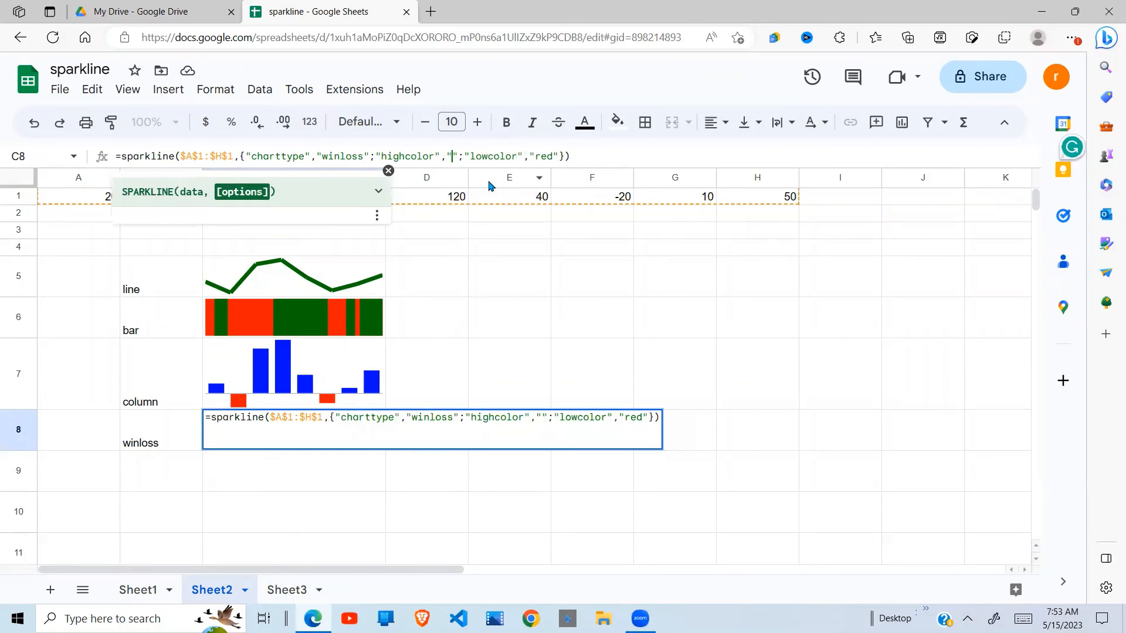
text(blue)
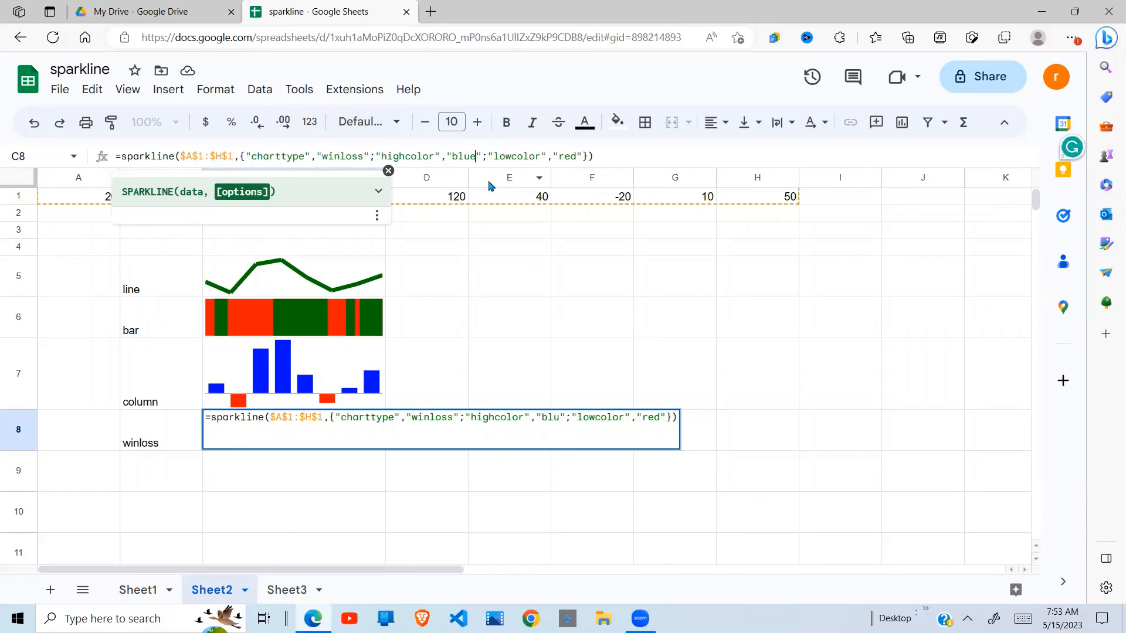
key(Return)
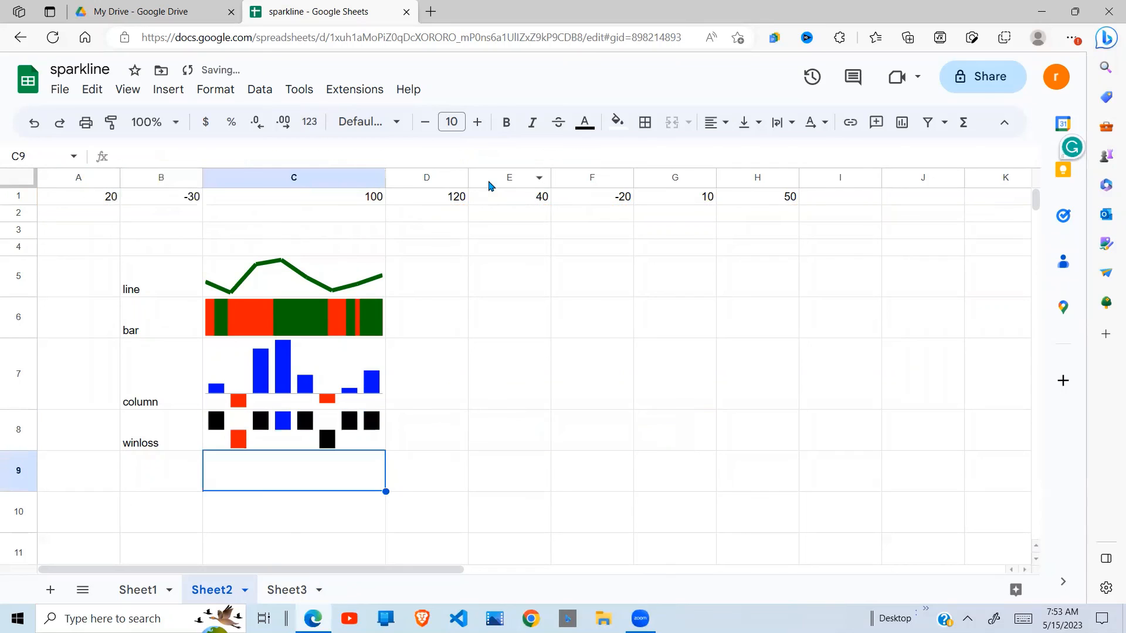
- Change the highcolor value in the C8 winloss sparkline formula to "yellow" and enter it
click(316, 444)
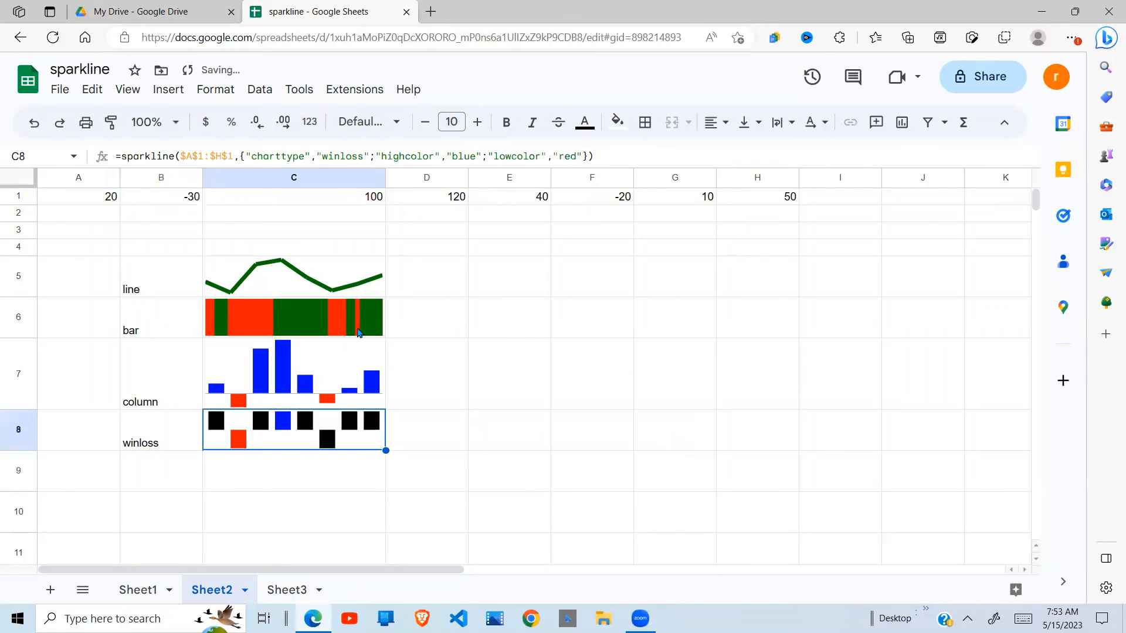
click(478, 159)
key(BackSpace)
key(BackSpace)
key(BackSpace)
key(BackSpace)
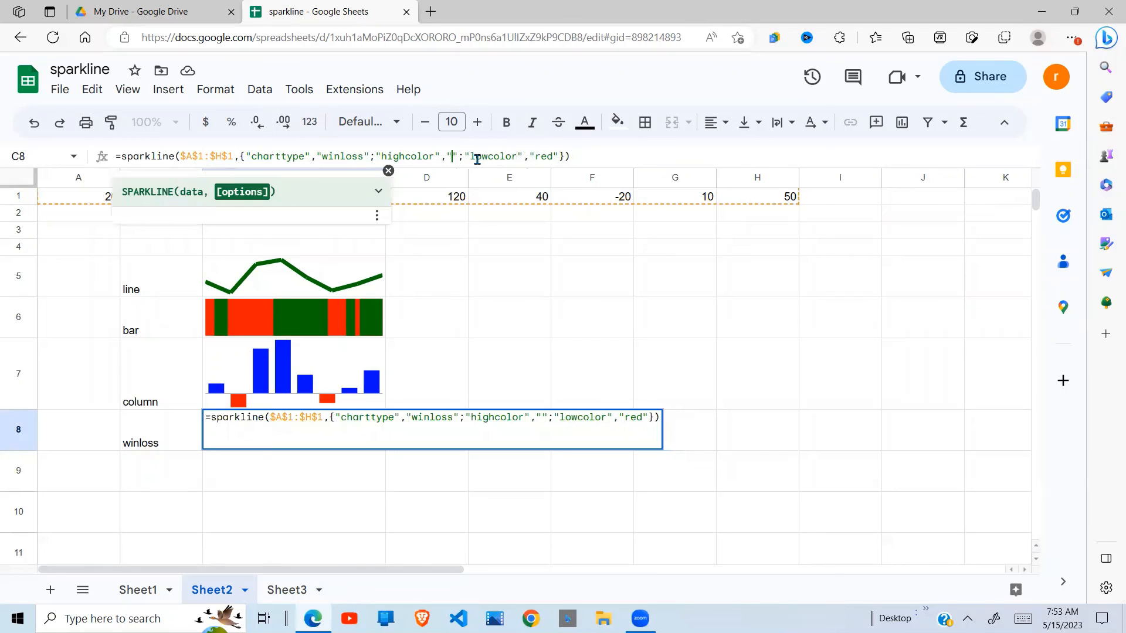
text(yello)
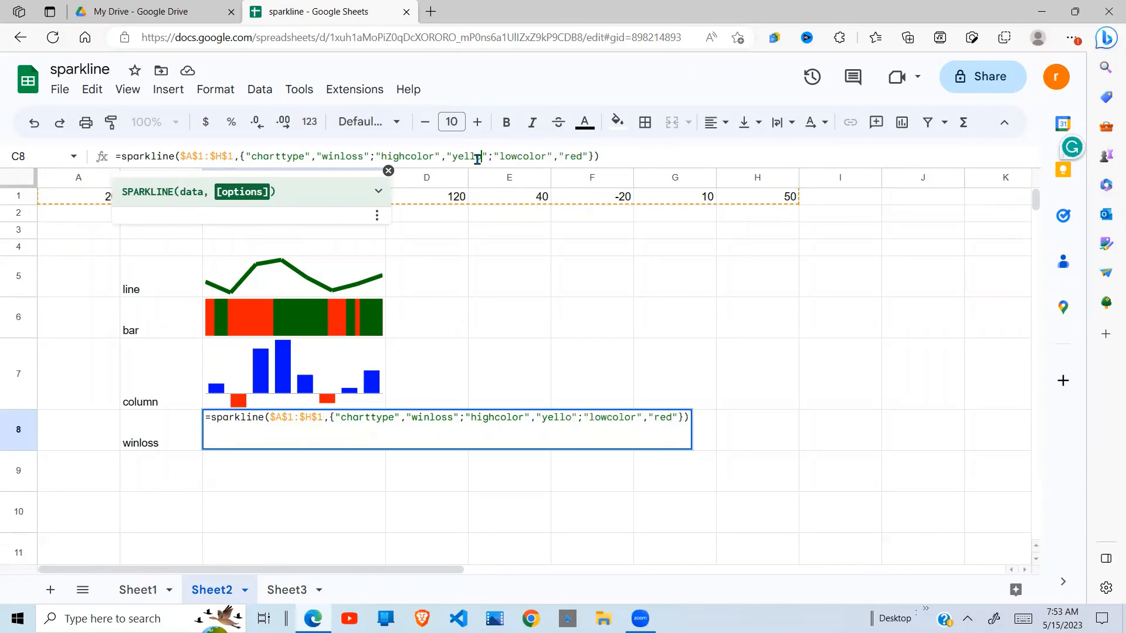
text(w)
key(Return)
click(310, 427)
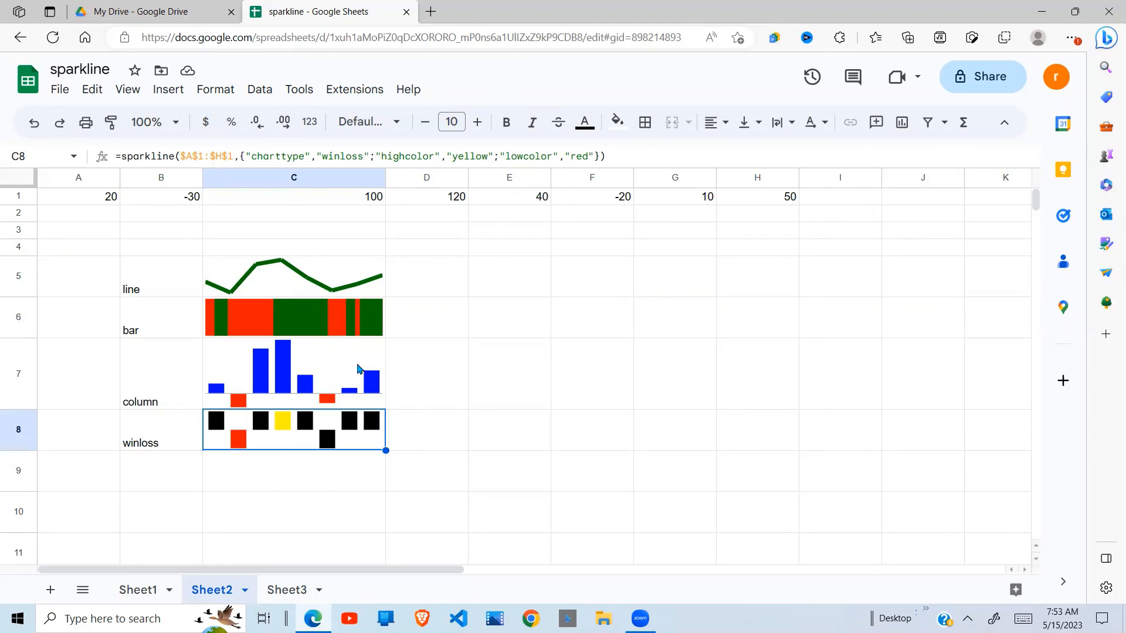
click(278, 334)
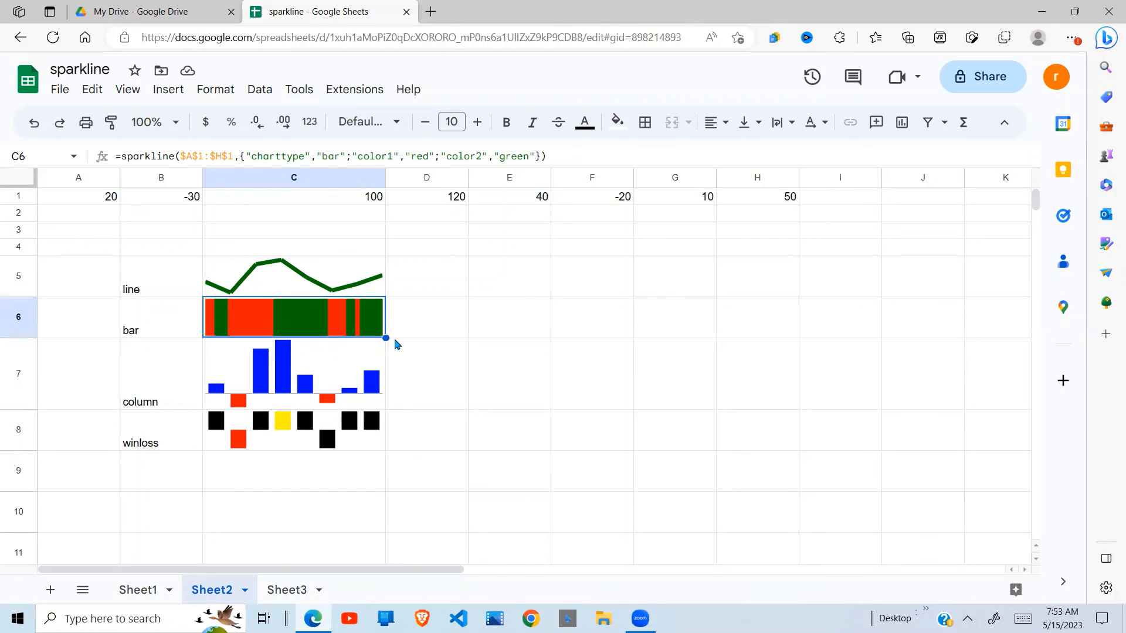
click(395, 336)
click(336, 421)
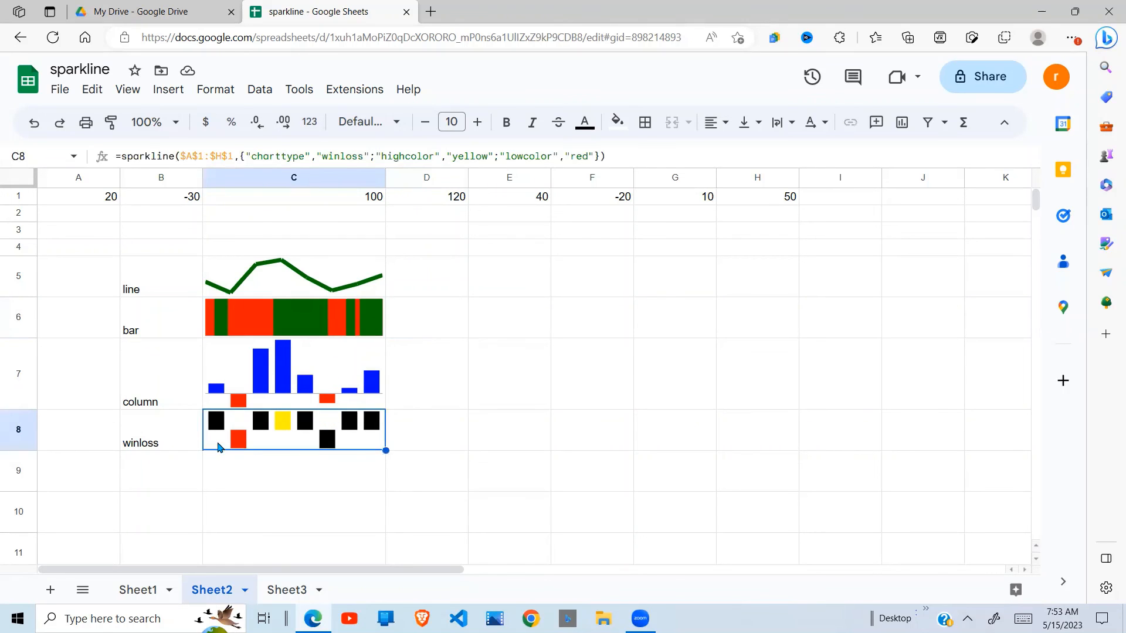